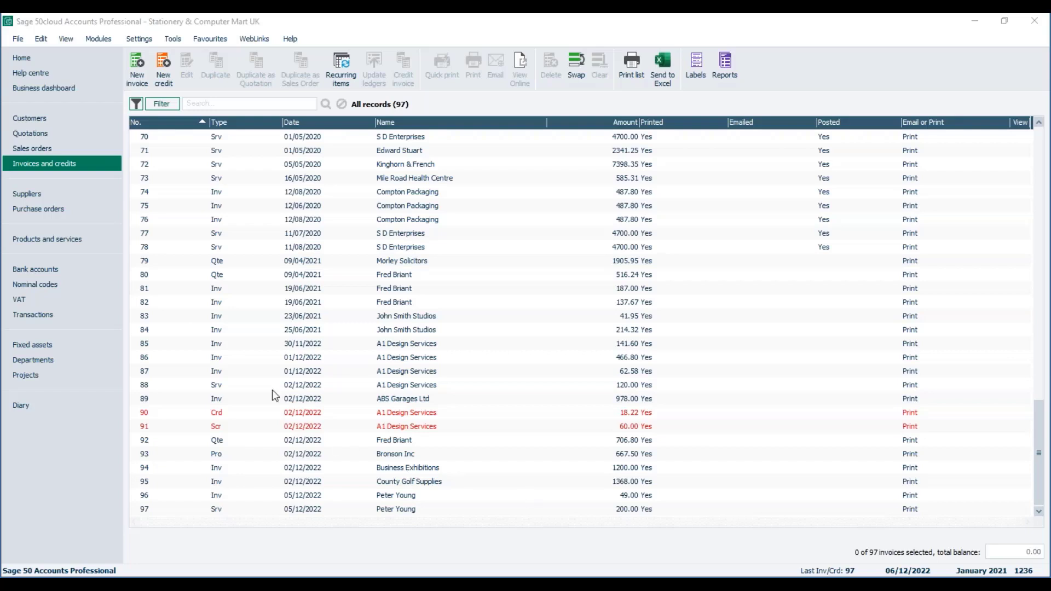
Select invoices 86 and 87 for A1 Design Services and preview them in a maximised window using Test Layout
left_click(191, 361)
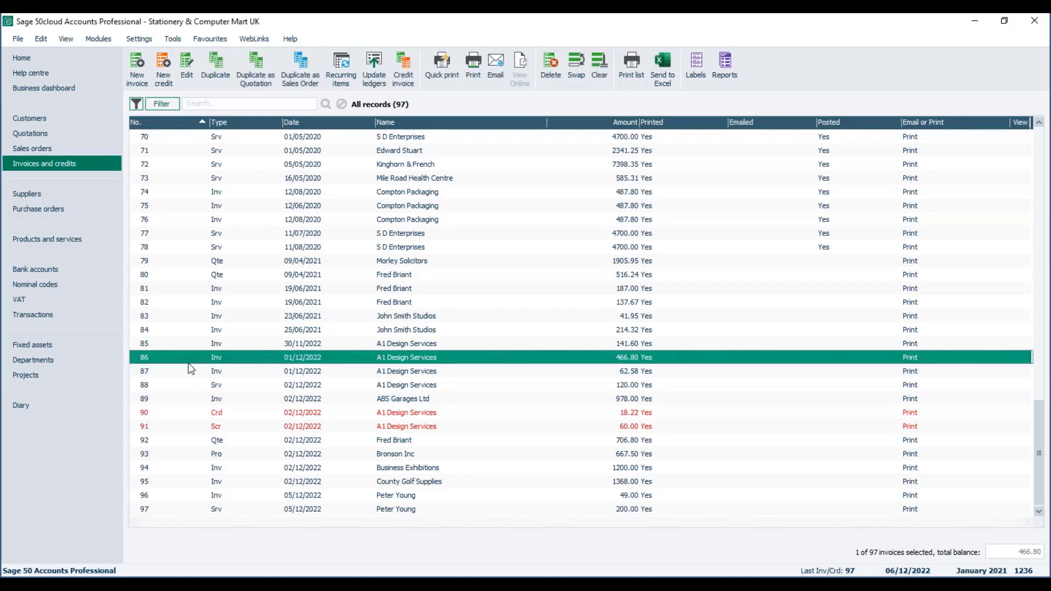
left_click(191, 371)
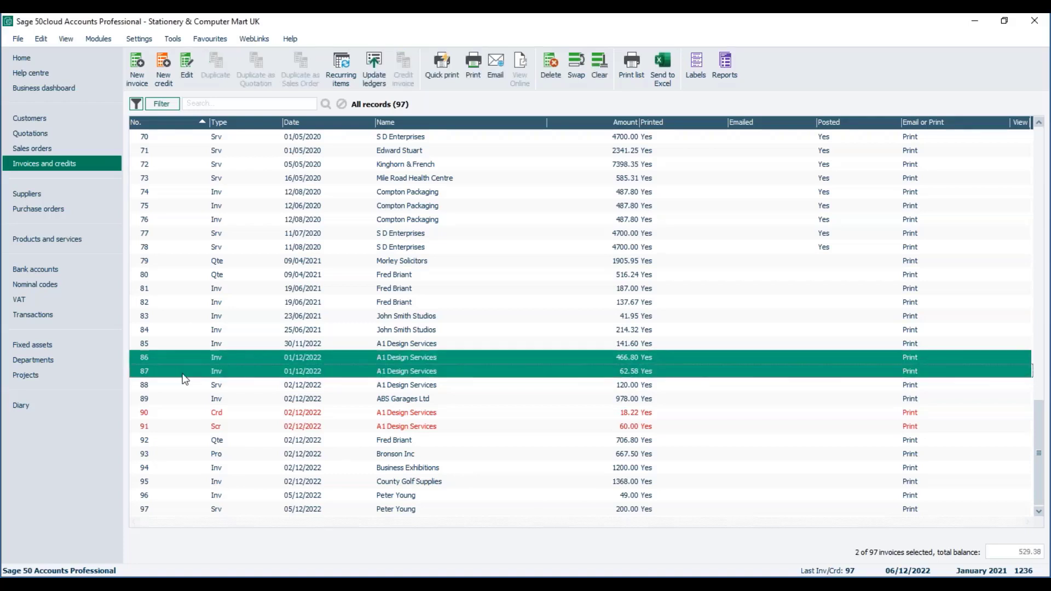
left_click(472, 79)
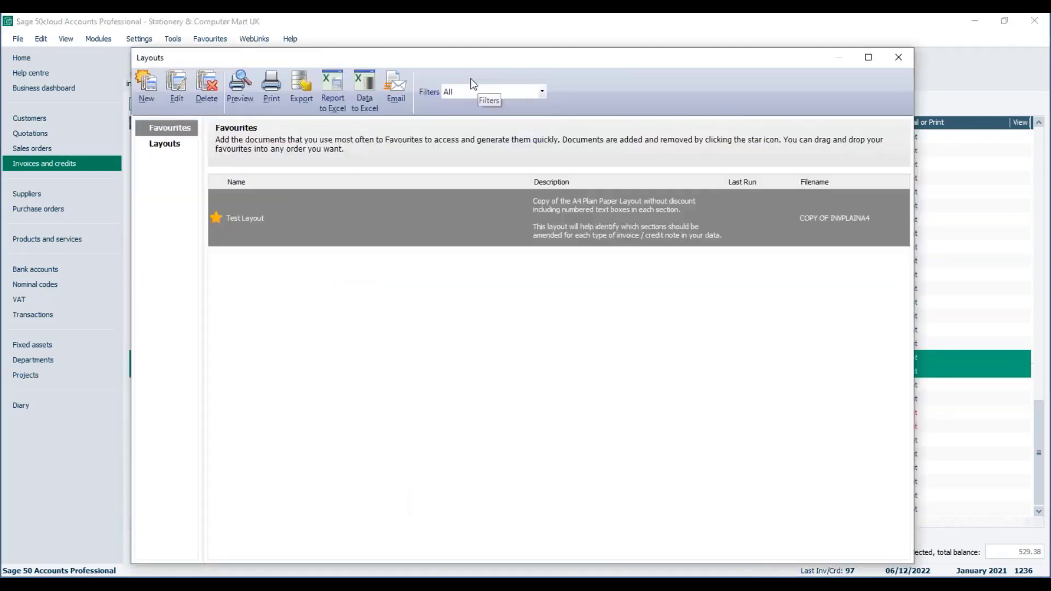
mouse_move(298, 237)
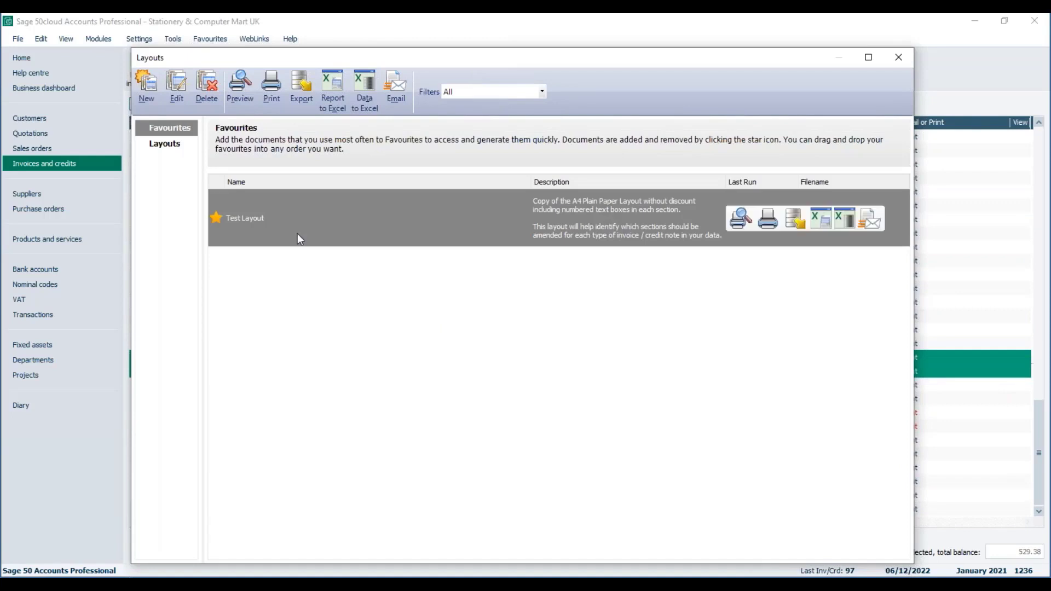
left_click(240, 94)
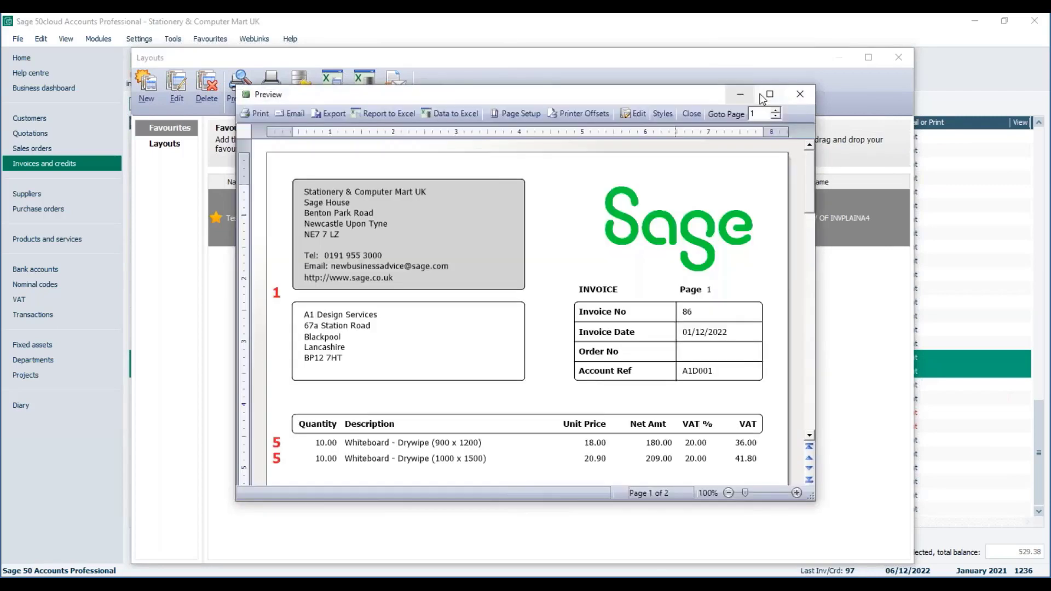
left_click(769, 95)
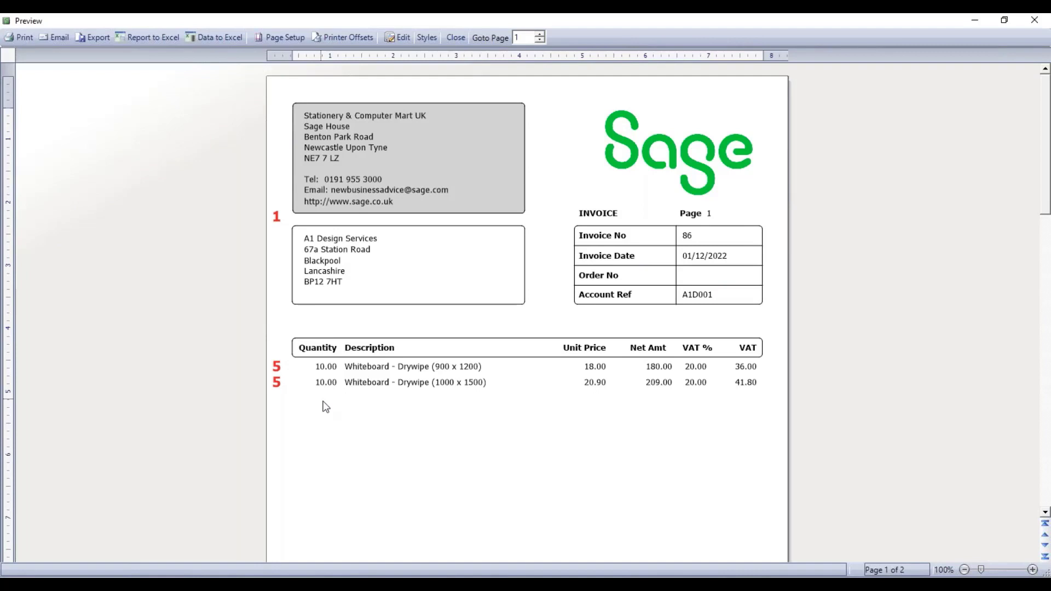
Examine the red section numbers beside the header, item, comment and footer areas of both invoices, and close the preview and Layouts window
scroll(326, 407, "down", 6)
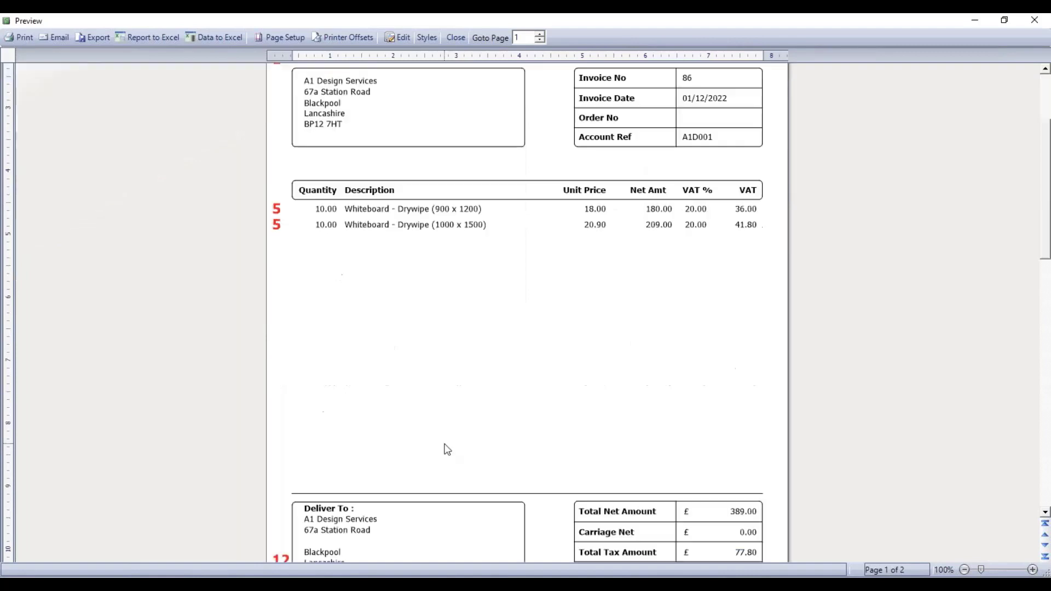
scroll(410, 364, "up", 3)
scroll(411, 363, "up", 2)
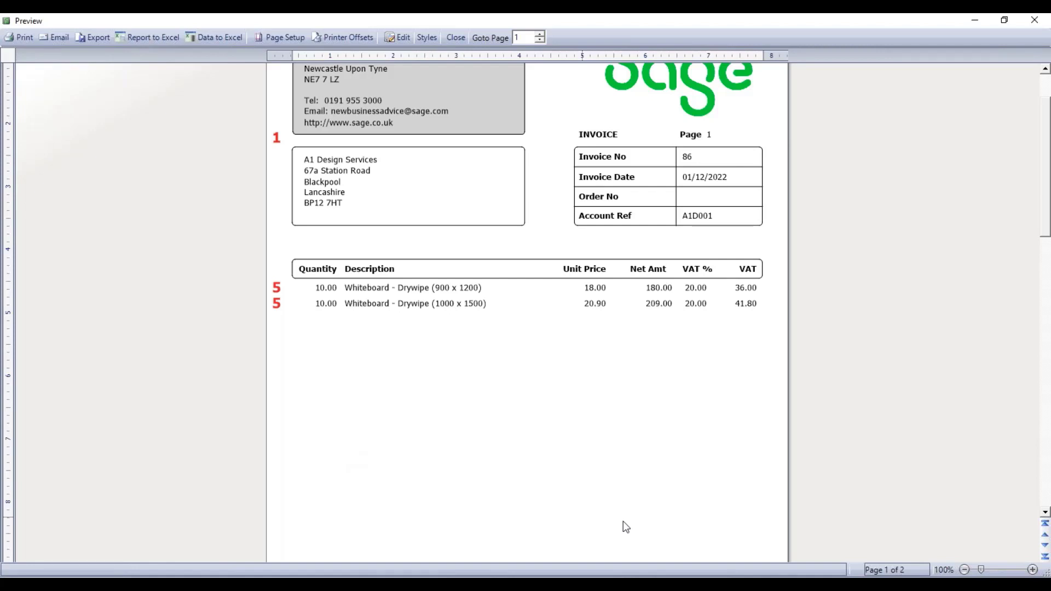
scroll(946, 507, "down", 5)
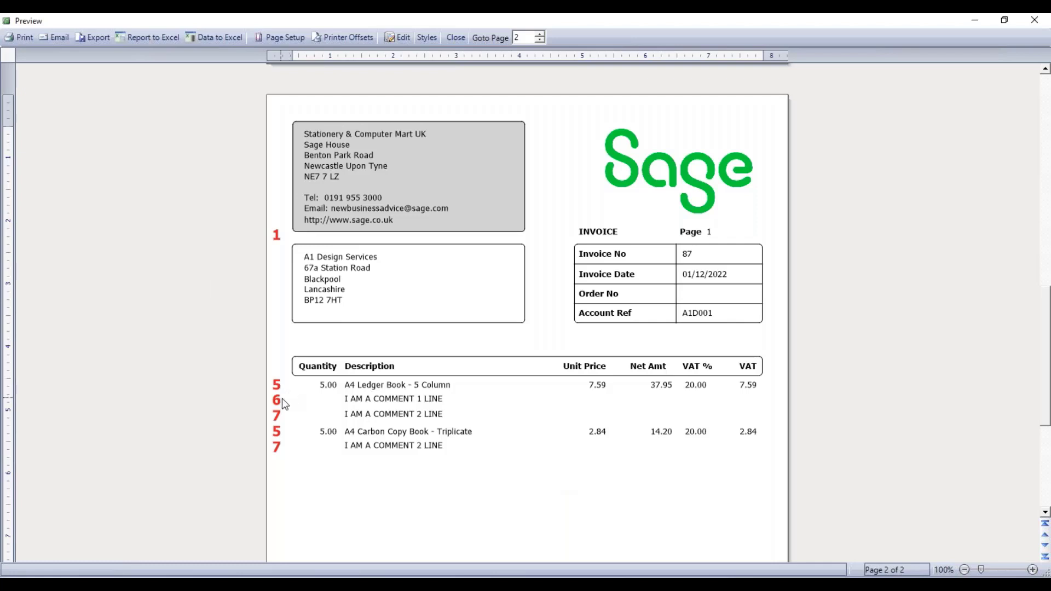
scroll(289, 423, "down", 5)
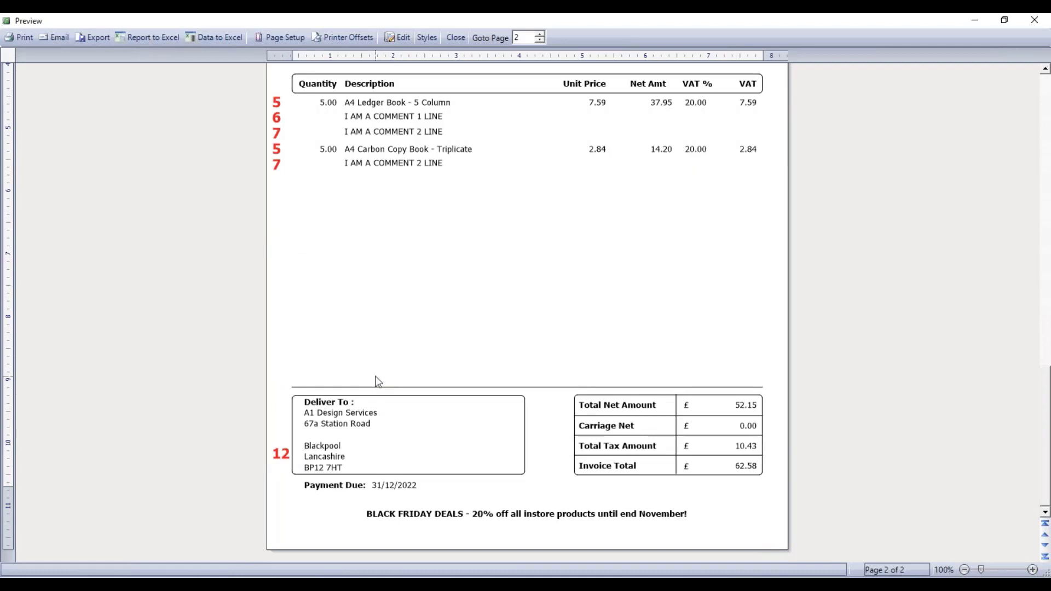
scroll(378, 382, "up", 2)
scroll(377, 381, "up", 4)
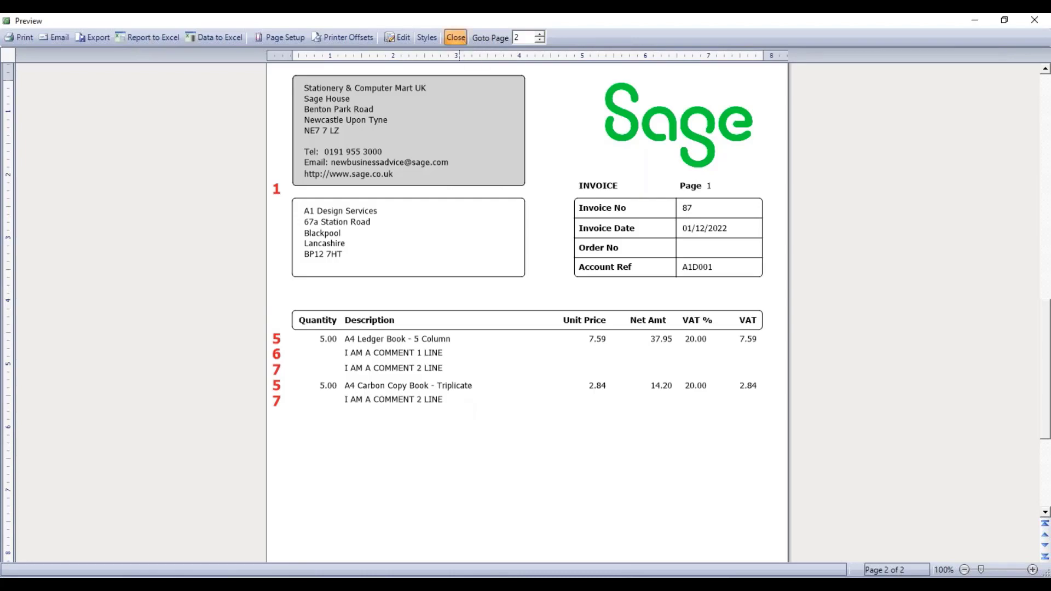
left_click(456, 37)
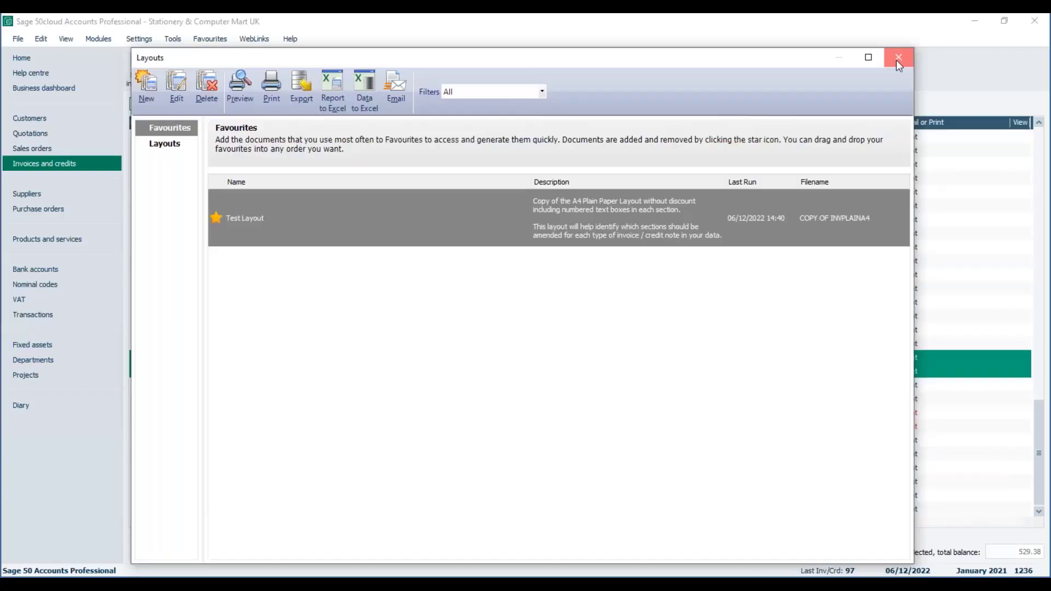
left_click(896, 60)
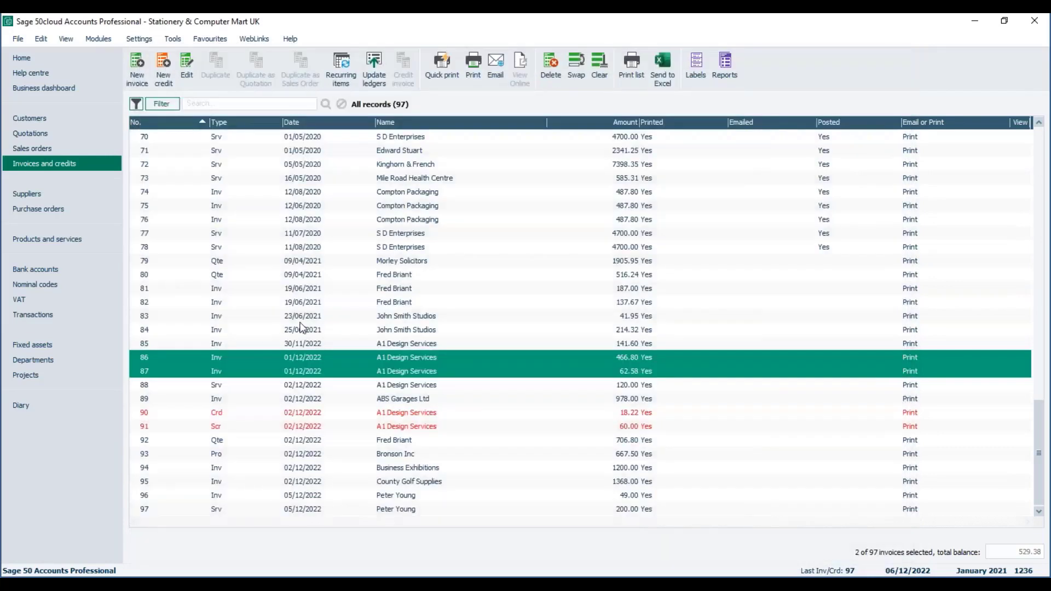
Open invoice 86 and check the Comment 1 and Comment 2 fields of the BOARD001 item line without changing it
left_click(223, 358)
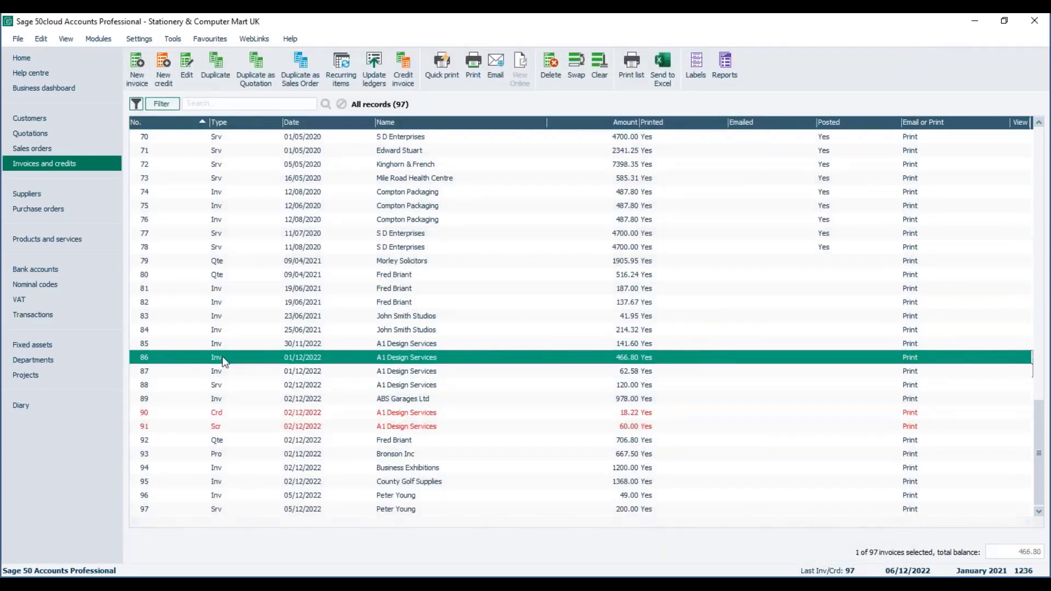
double_click(223, 359)
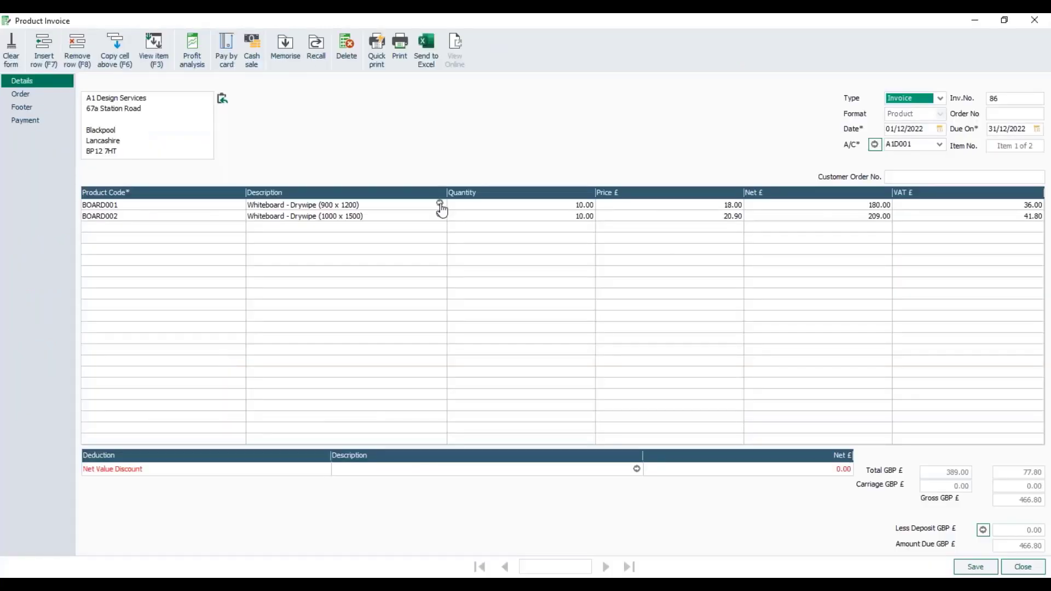
left_click(440, 204)
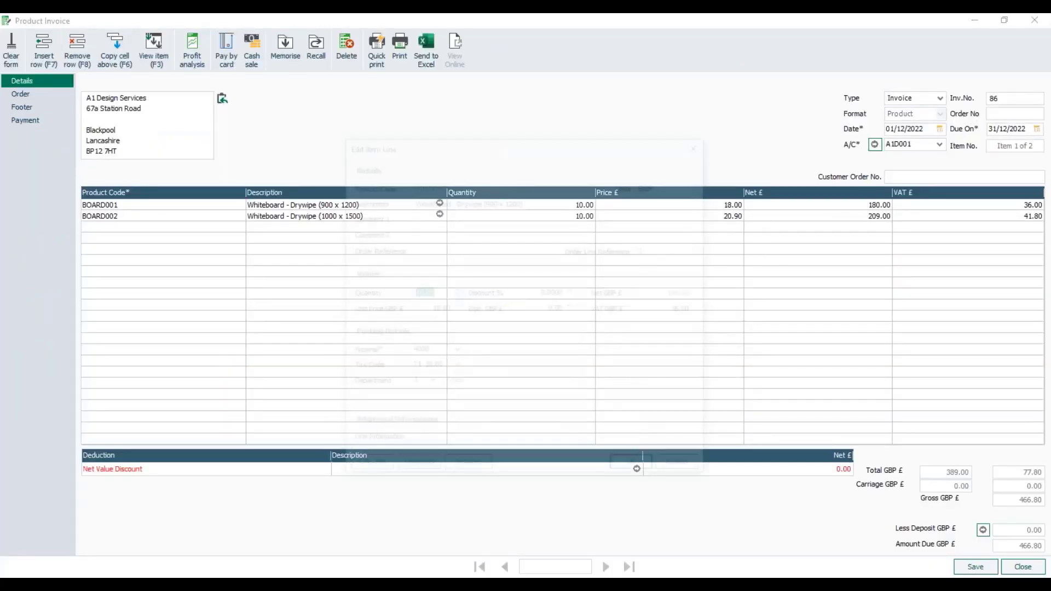
left_click(429, 216)
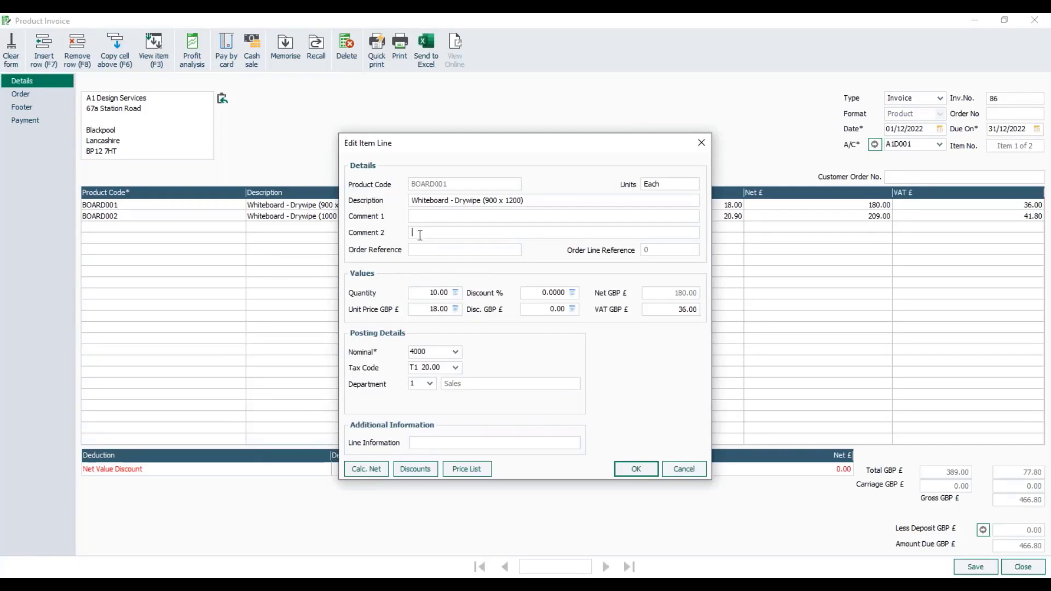
left_click(685, 468)
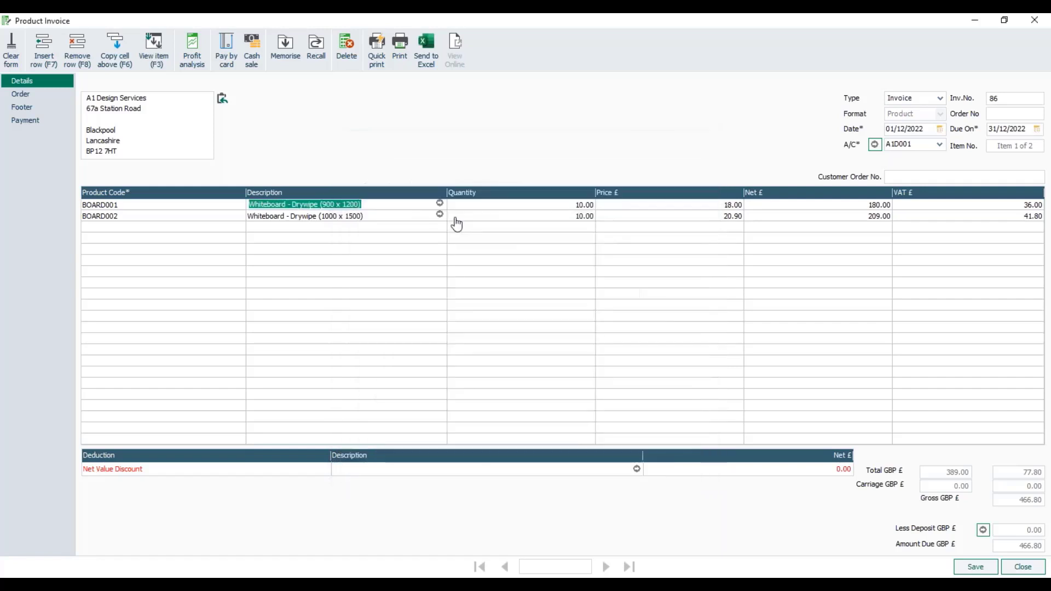
Check the comment fields of the BOARD002 item line, leave it unchanged and close invoice 86
double_click(456, 218)
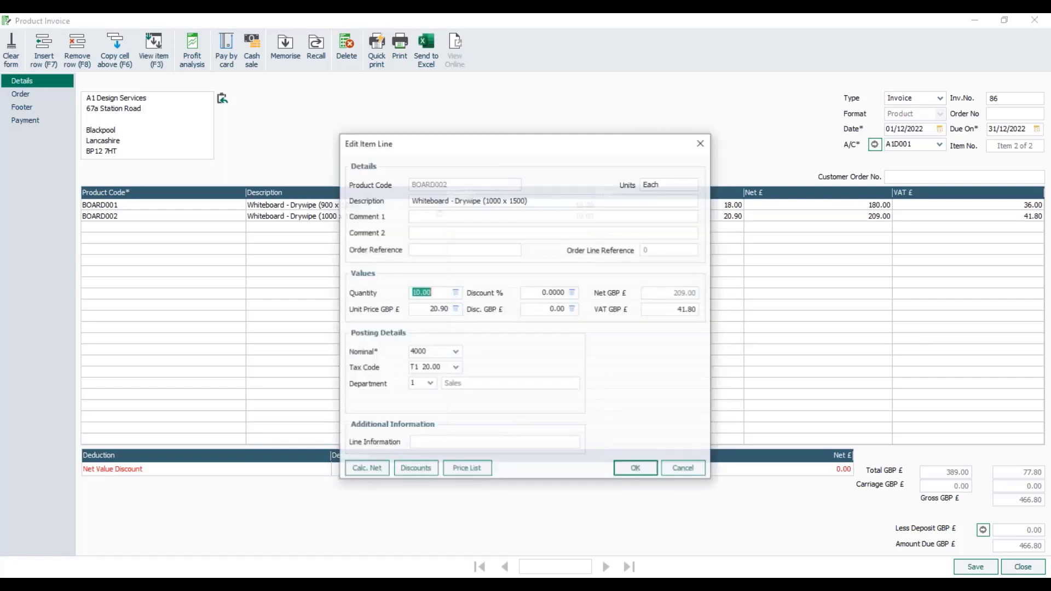
left_click(433, 232)
left_click(680, 469)
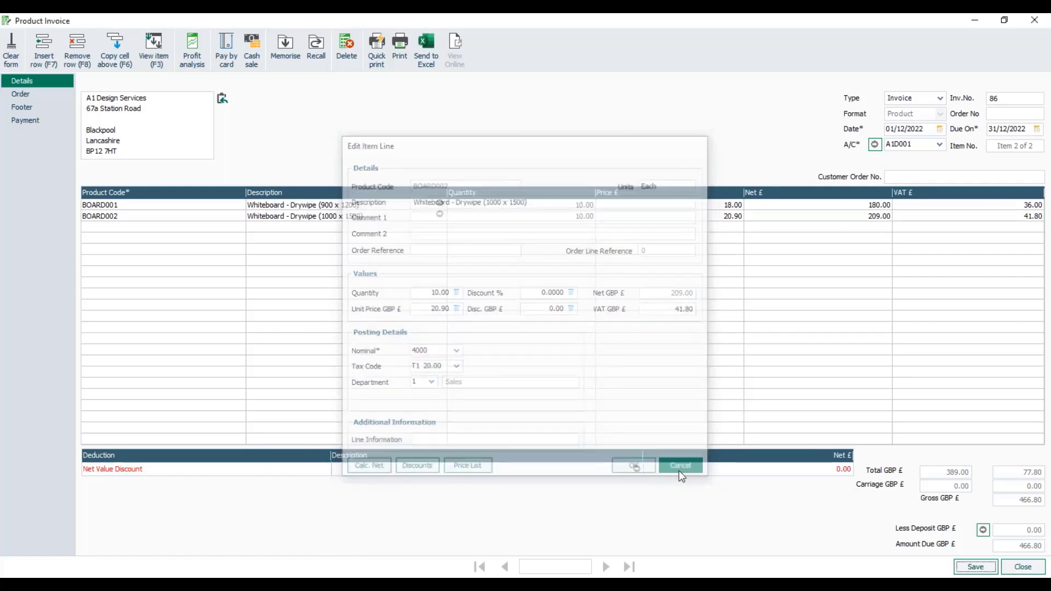
left_click(1022, 568)
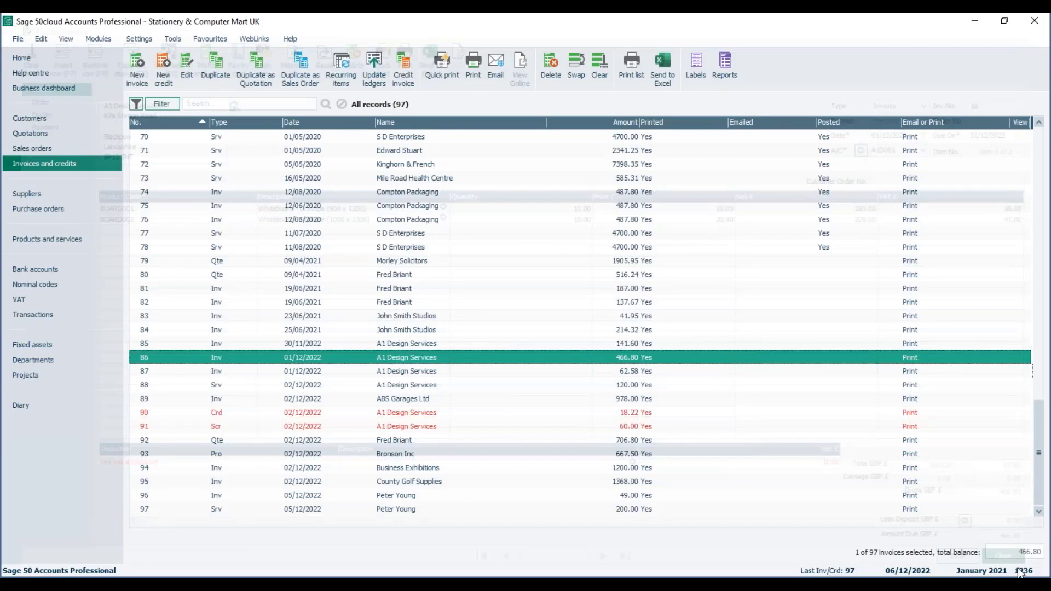
Open invoice 87 and check the Comment 1 and Comment 2 fields of the BOOKS001 item line without changing it
left_click(214, 372)
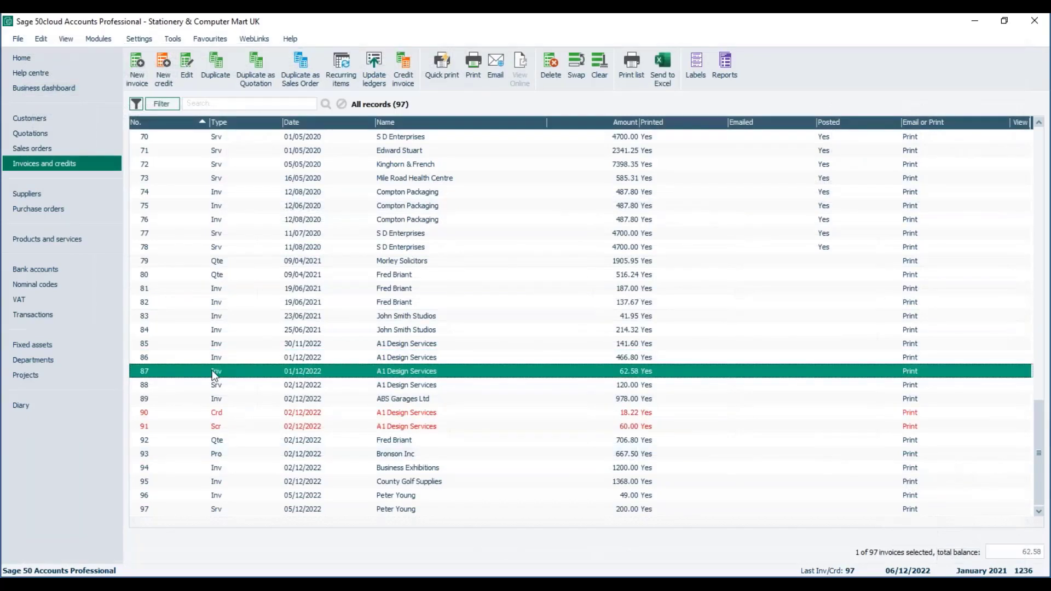
double_click(215, 372)
left_click(439, 203)
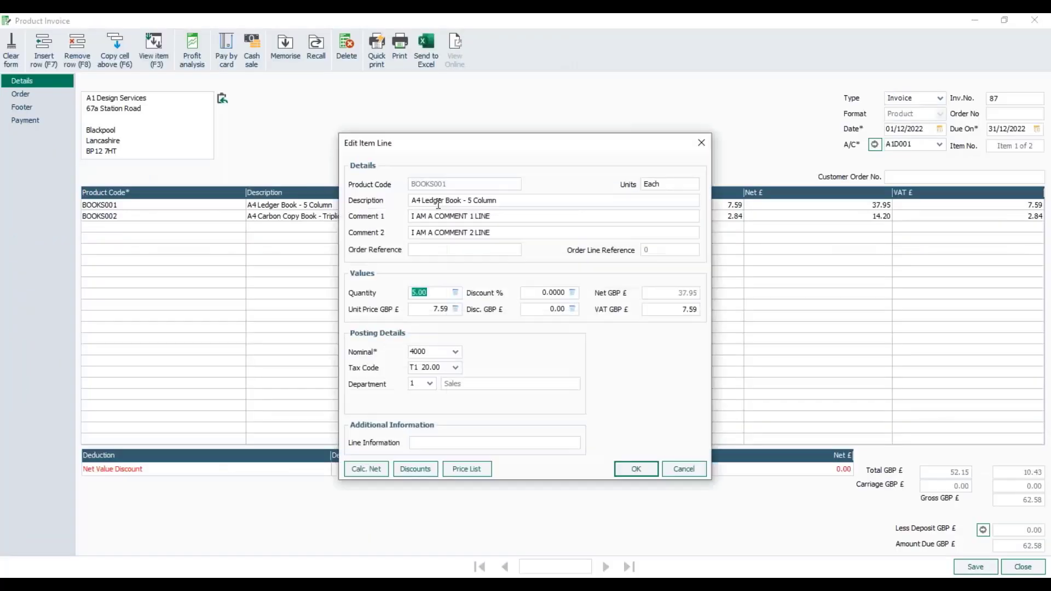
left_click_drag(500, 232, 373, 254)
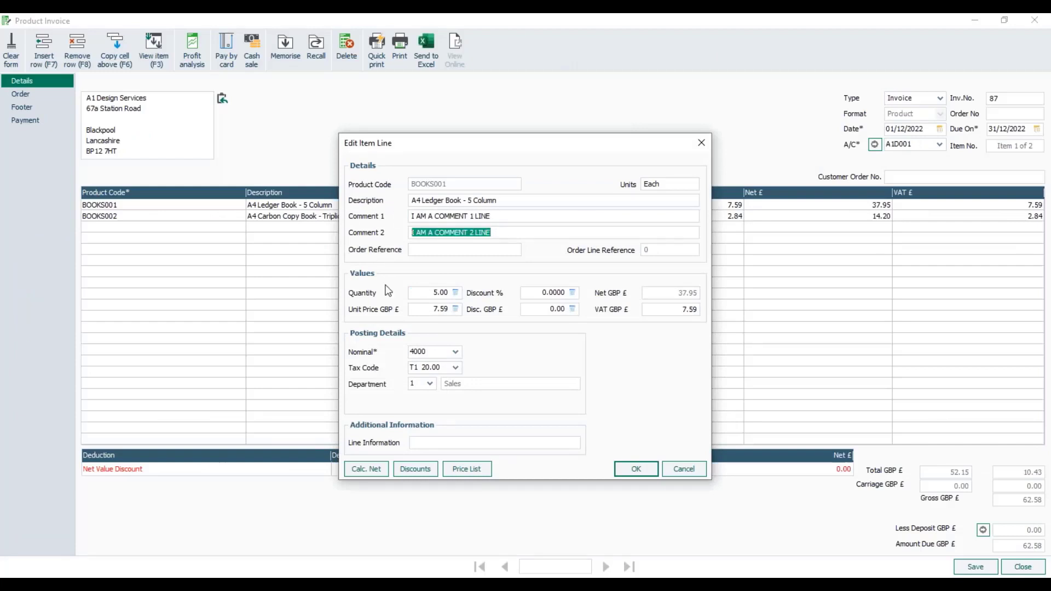
left_click(682, 469)
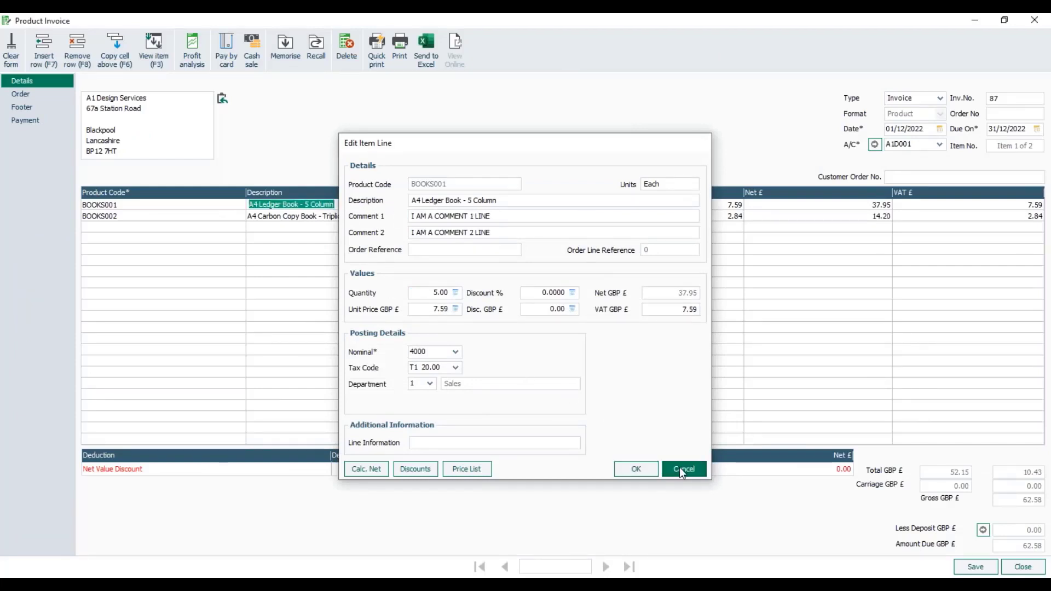
Check the comment fields of the BOOKS002 item line and close invoice 87
left_click(442, 220)
left_click(440, 216)
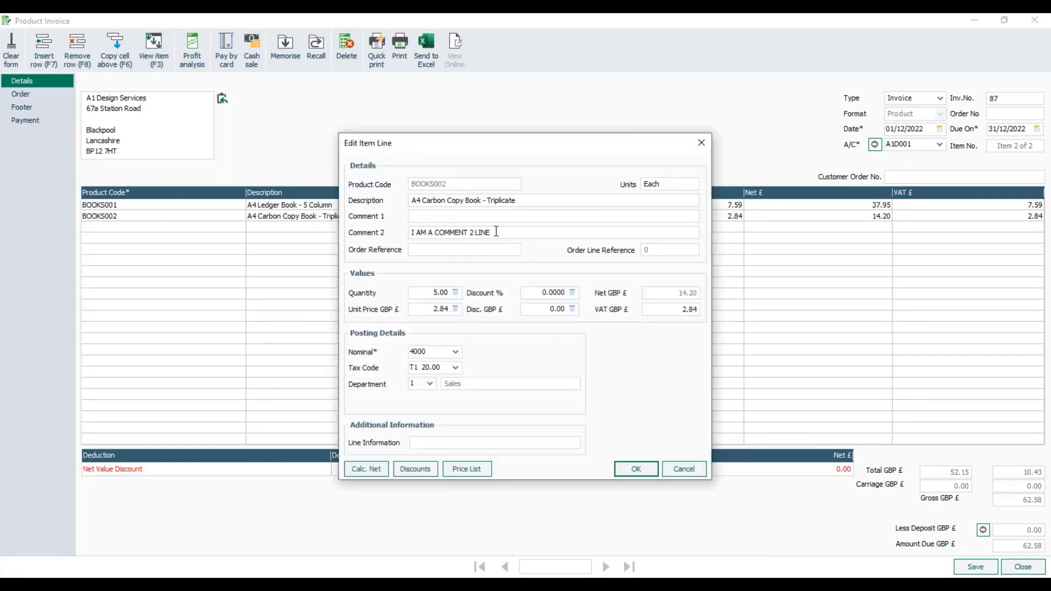
left_click(496, 233)
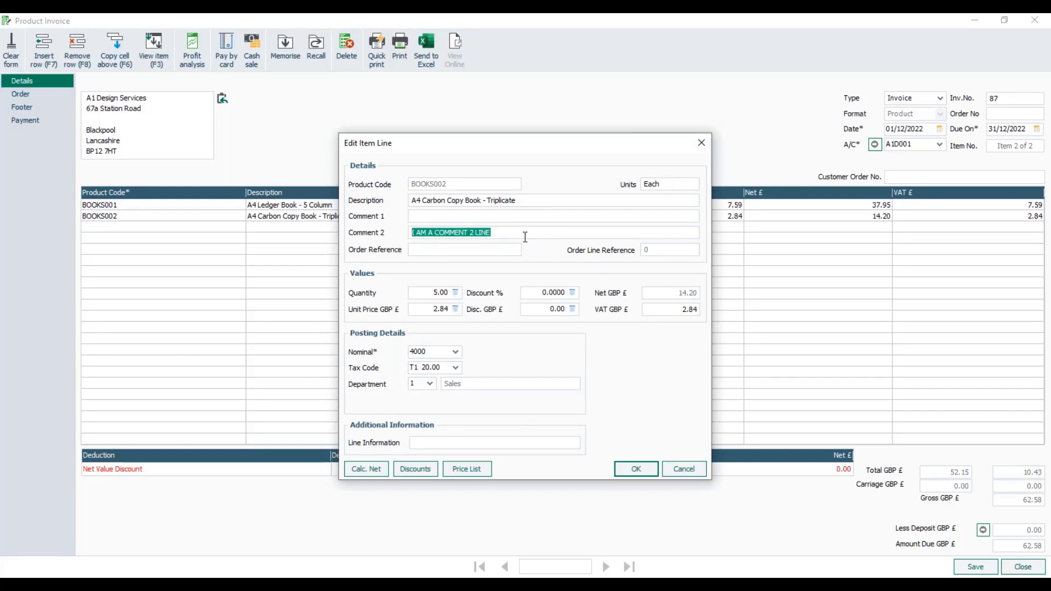
left_click(627, 469)
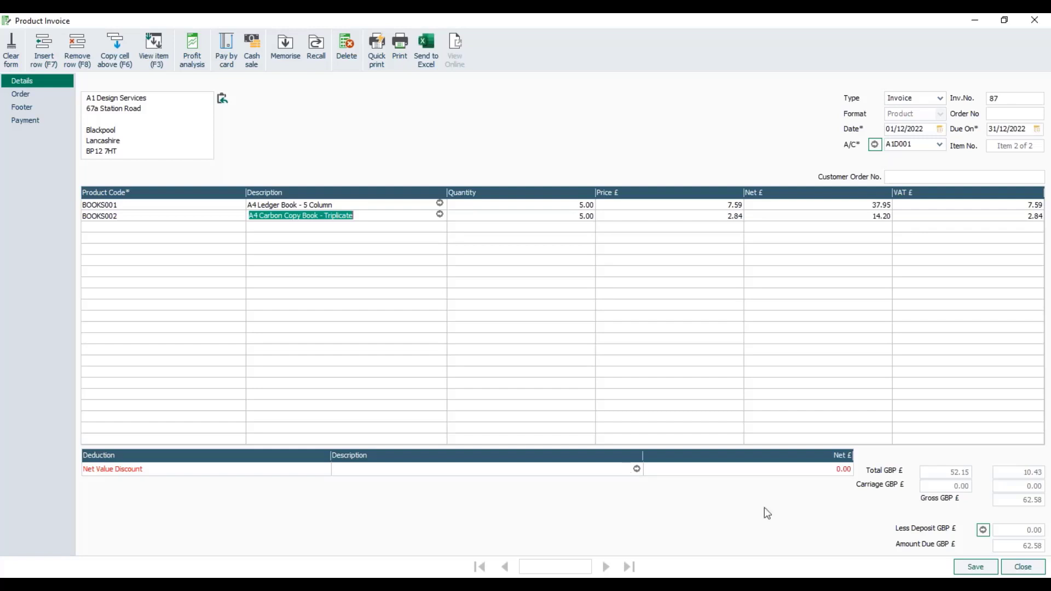
left_click(1024, 569)
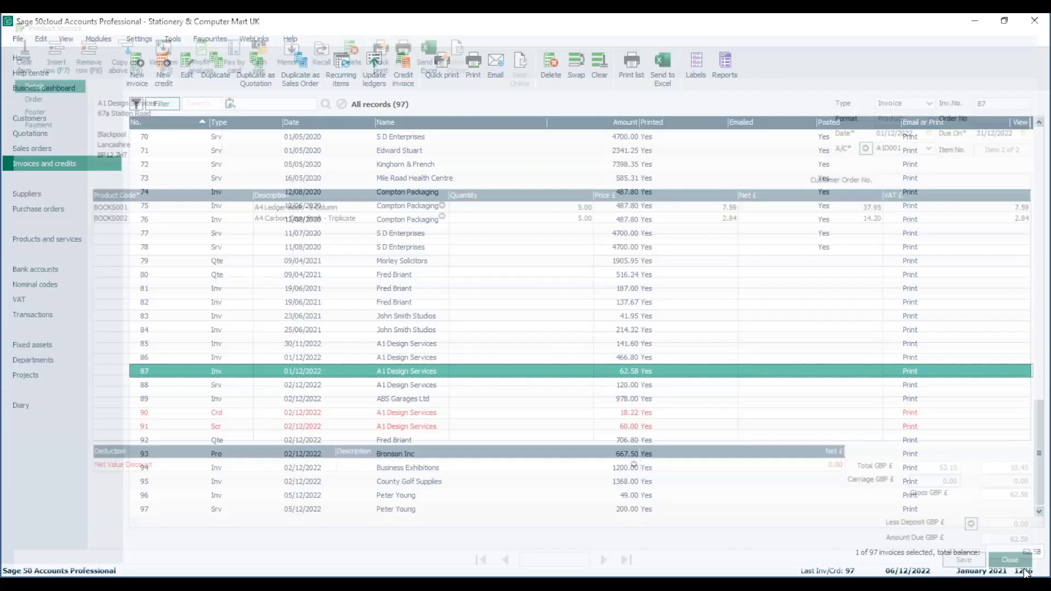
Select invoices 86 and 87 together in the invoice list
left_click(151, 360, "shift")
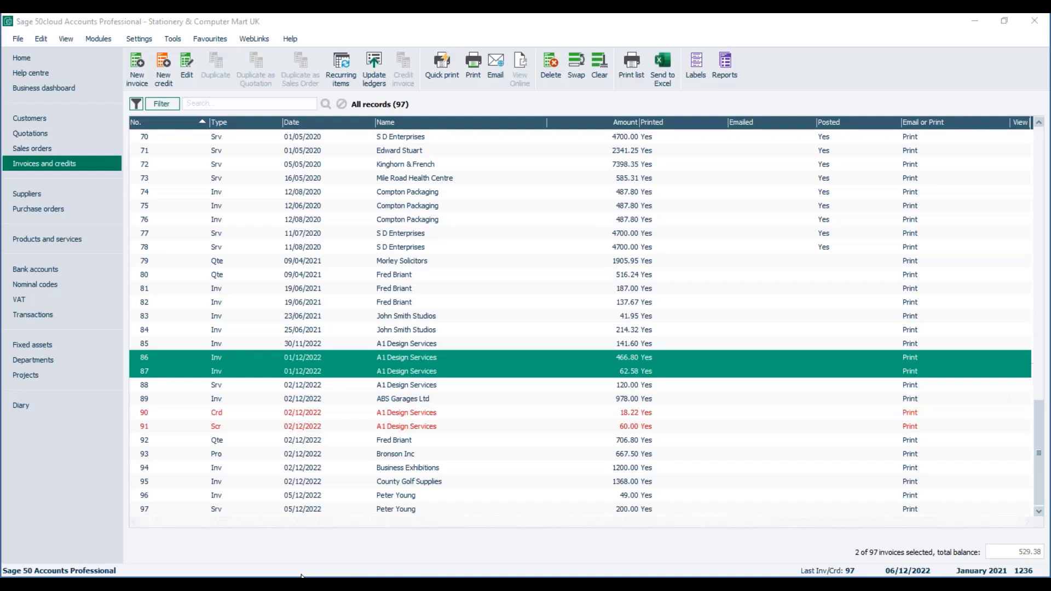
Switch to the browser's "Tables and variables used by Report Designer" guide and bring up the new product invoice form in its interactive image
left_click(303, 584)
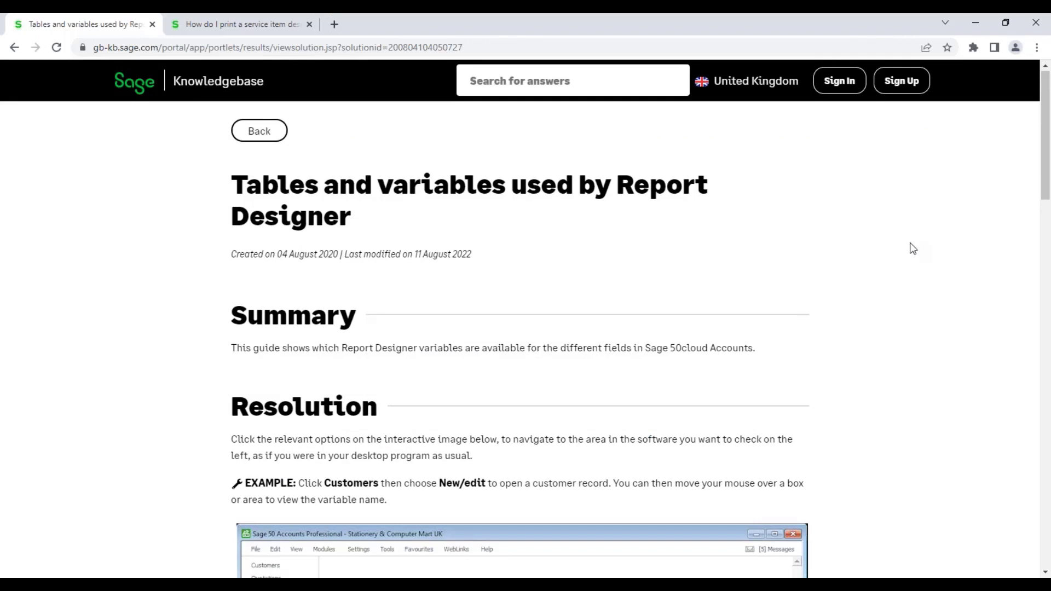
scroll(913, 249, "down", 5)
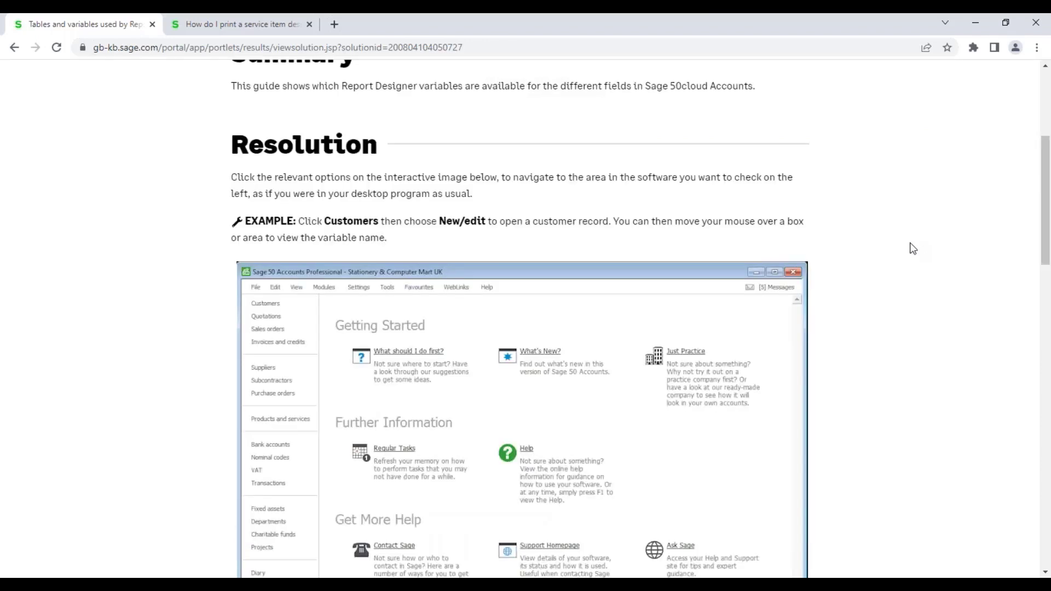
scroll(913, 248, "down", 4)
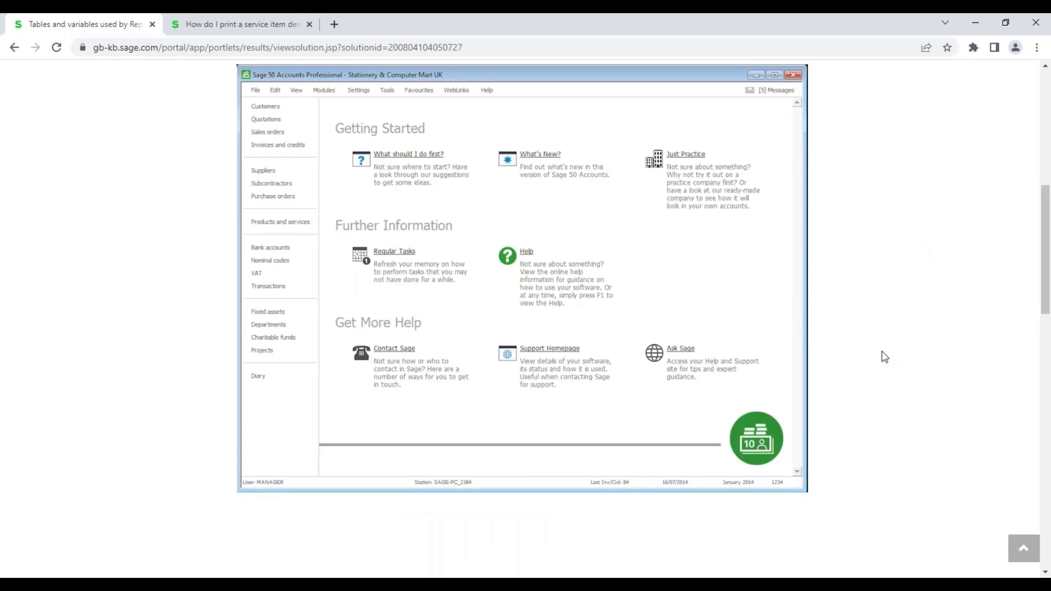
left_click(279, 146)
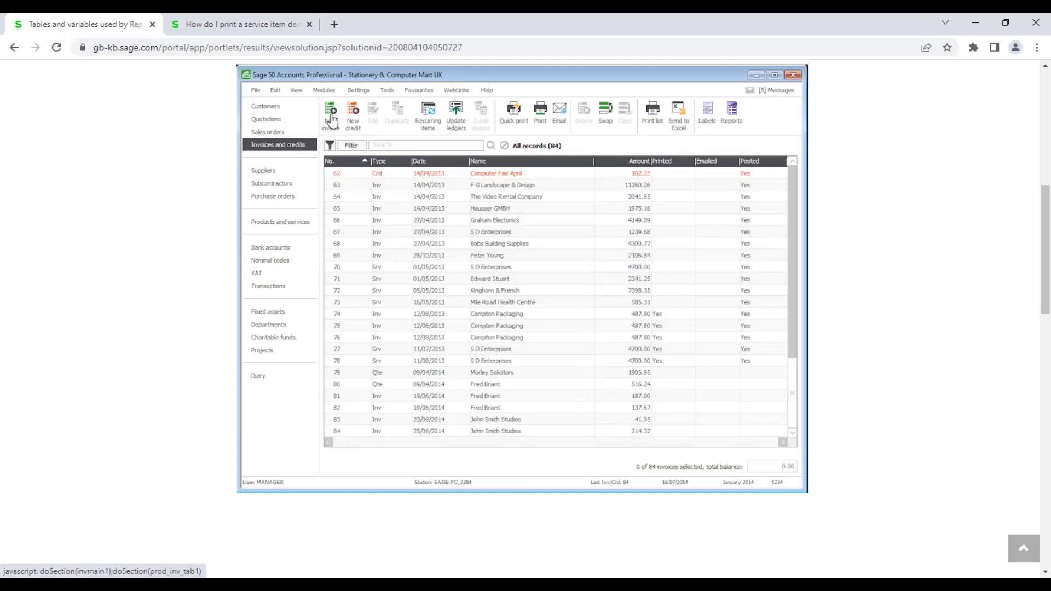
left_click(332, 120)
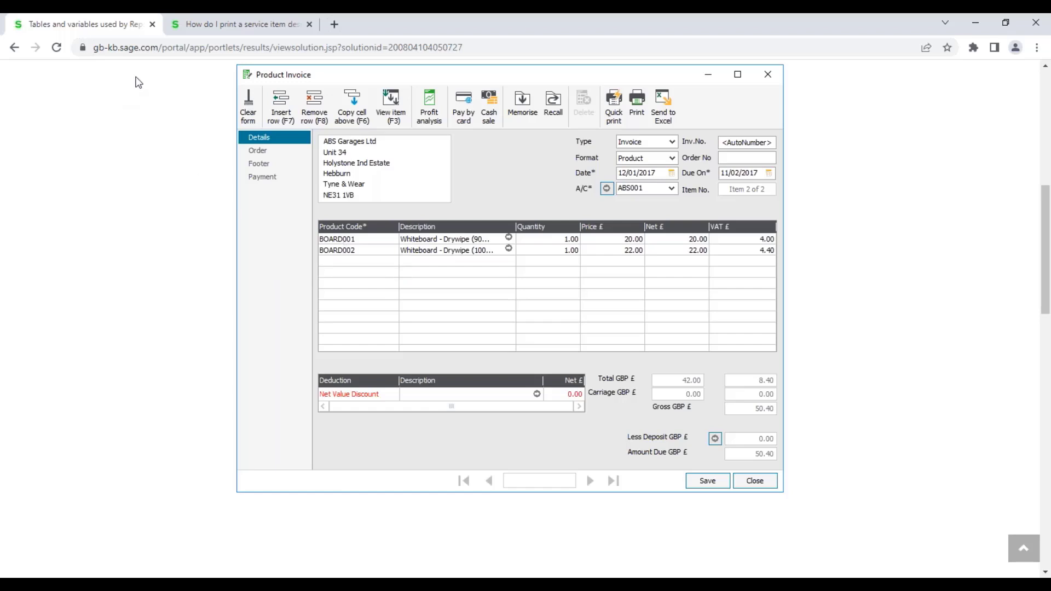
Leave the browser guide and open Test Layout for editing from the print layouts of the selected invoices in Sage 50 Accounts
left_click(152, 24)
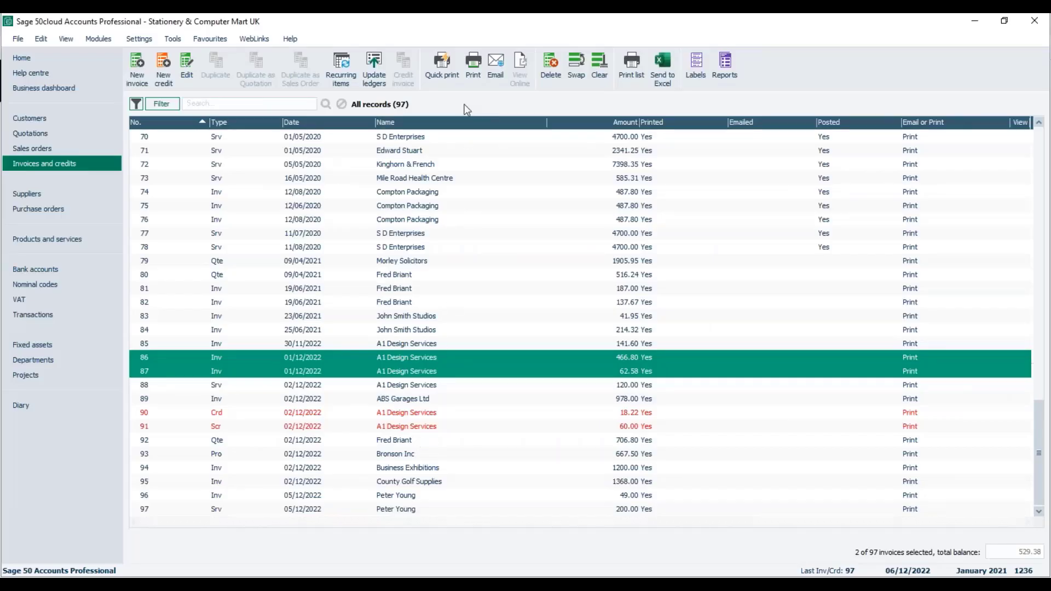
left_click(472, 71)
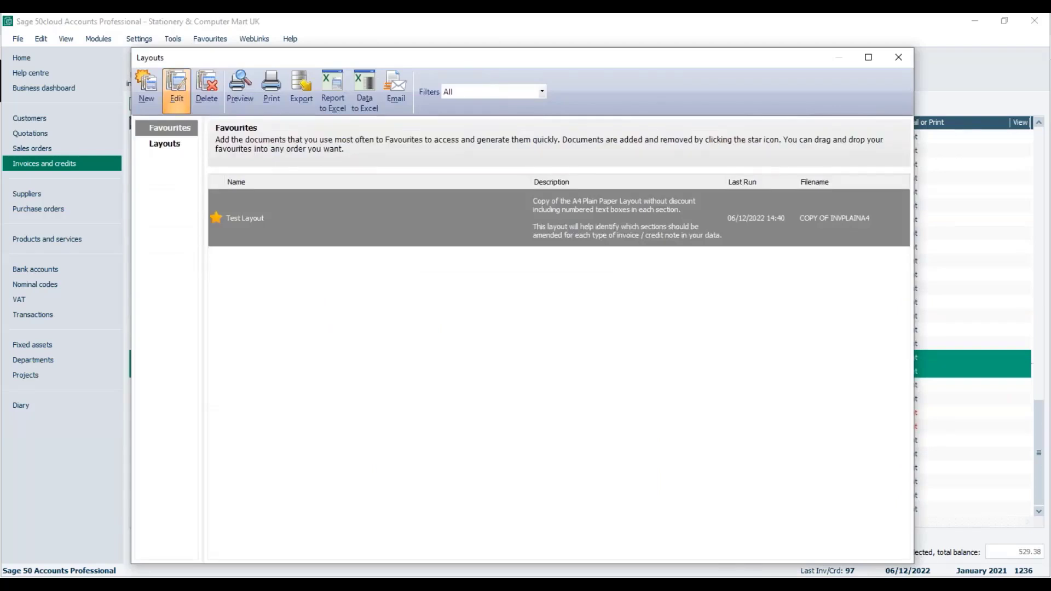
left_click(176, 91)
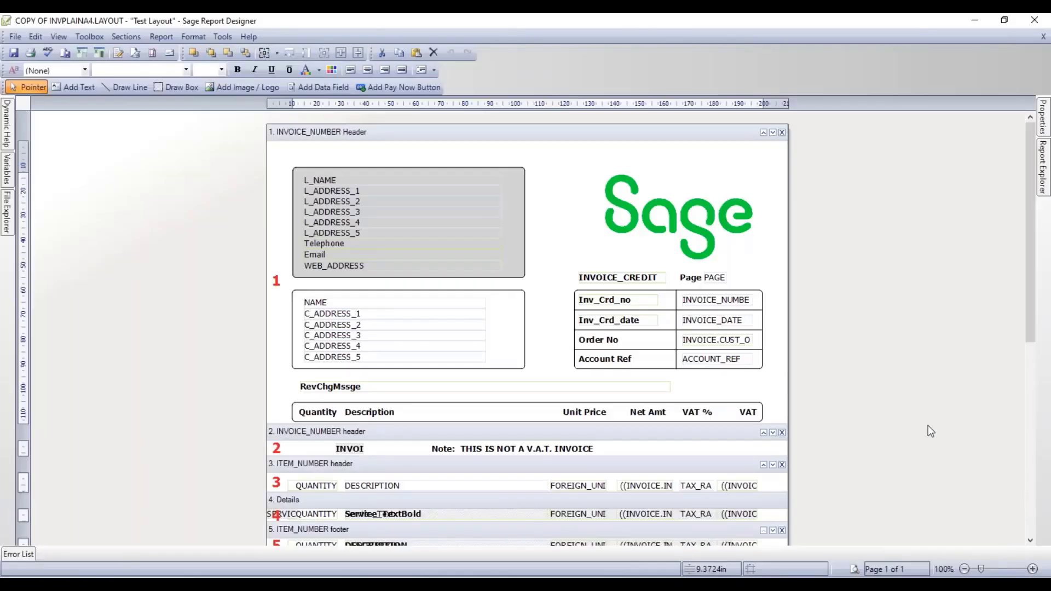
scroll(928, 425, "down", 3)
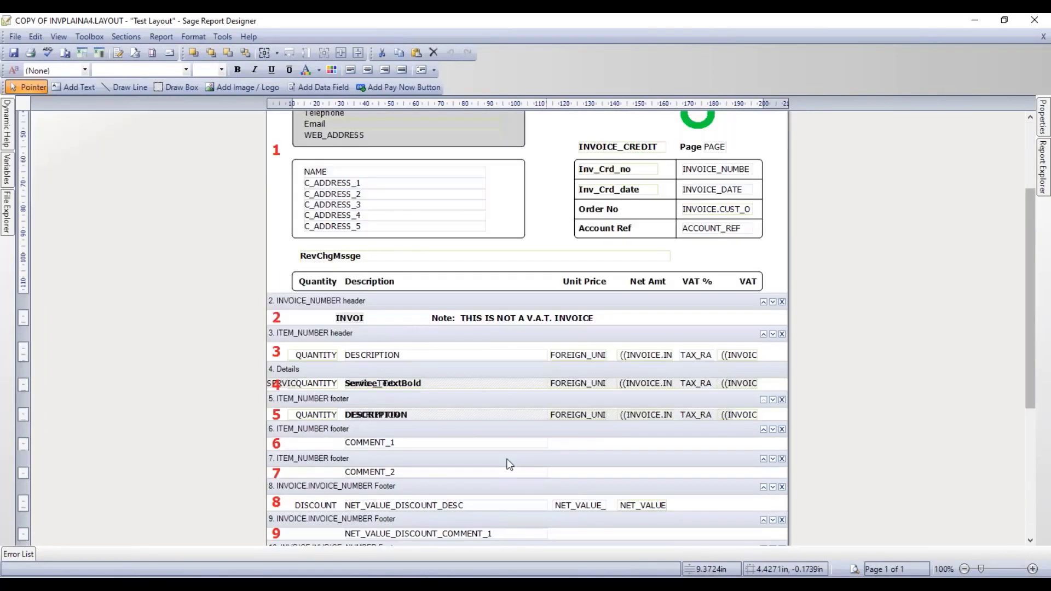
left_click(840, 418)
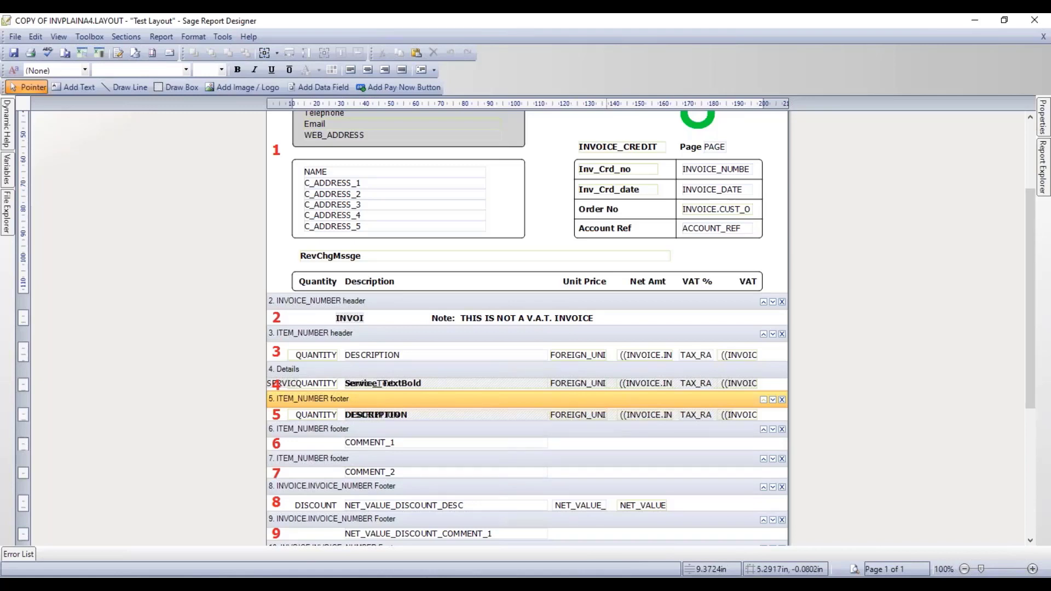
Preview Test Layout to examine the section numbers beside the item lines, and return to the layout design
left_click(855, 570)
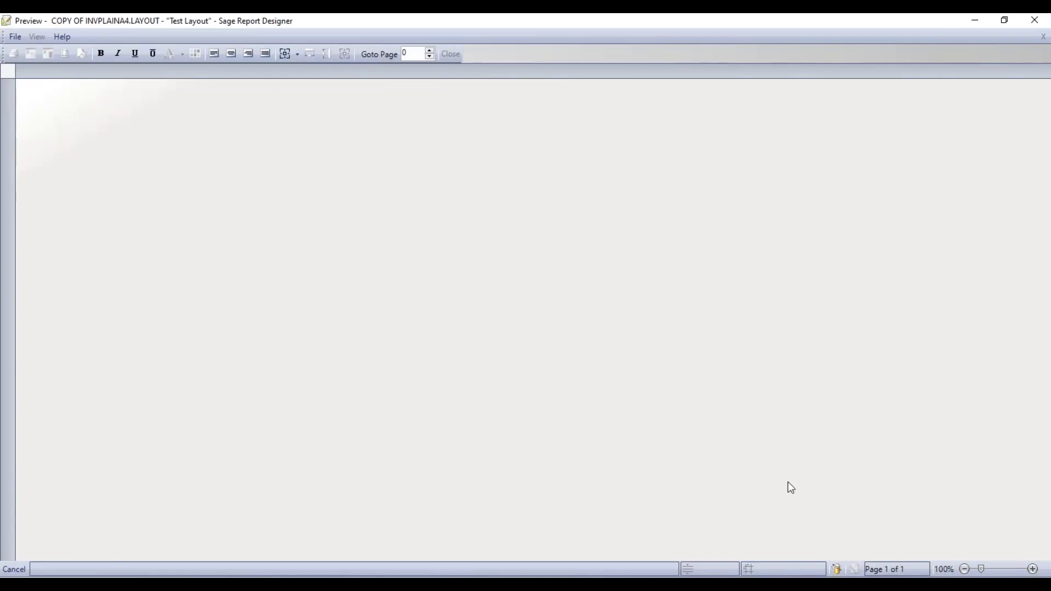
scroll(503, 476, "down", 3)
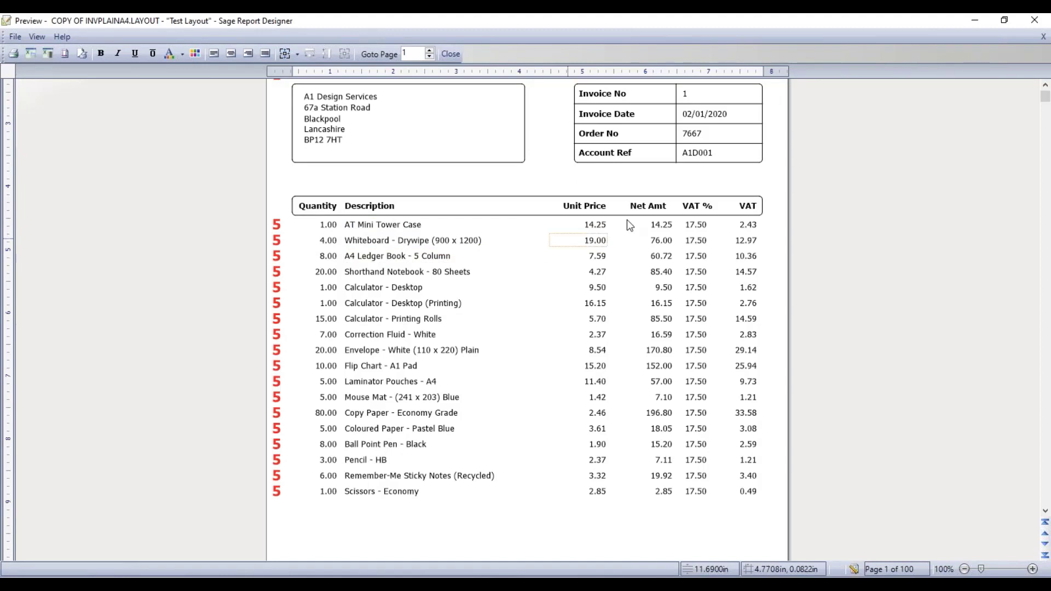
left_click(853, 570)
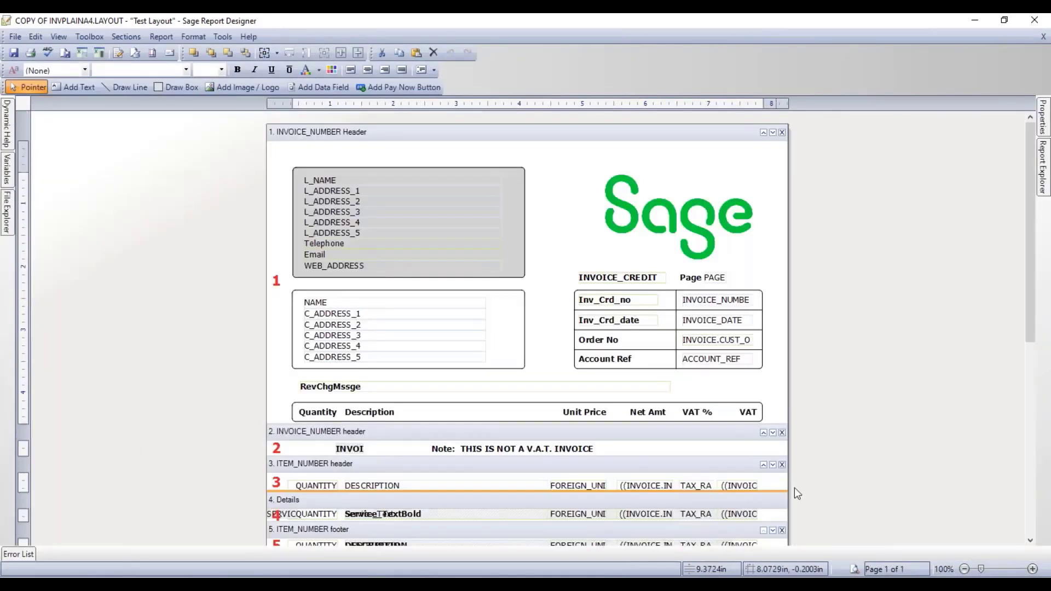
Narrow the non-bold DESCRIPTION field in section 5 so it starts at about 2.5 inches, keeping its right edge in place
left_click_drag(1032, 340, 1038, 434)
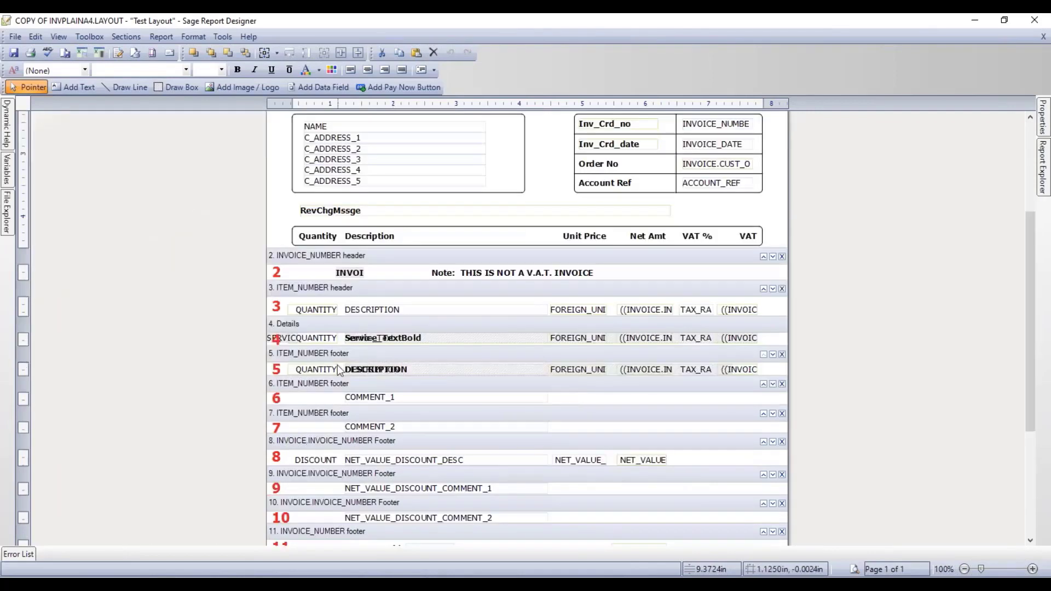
left_click(401, 374)
left_click(398, 370)
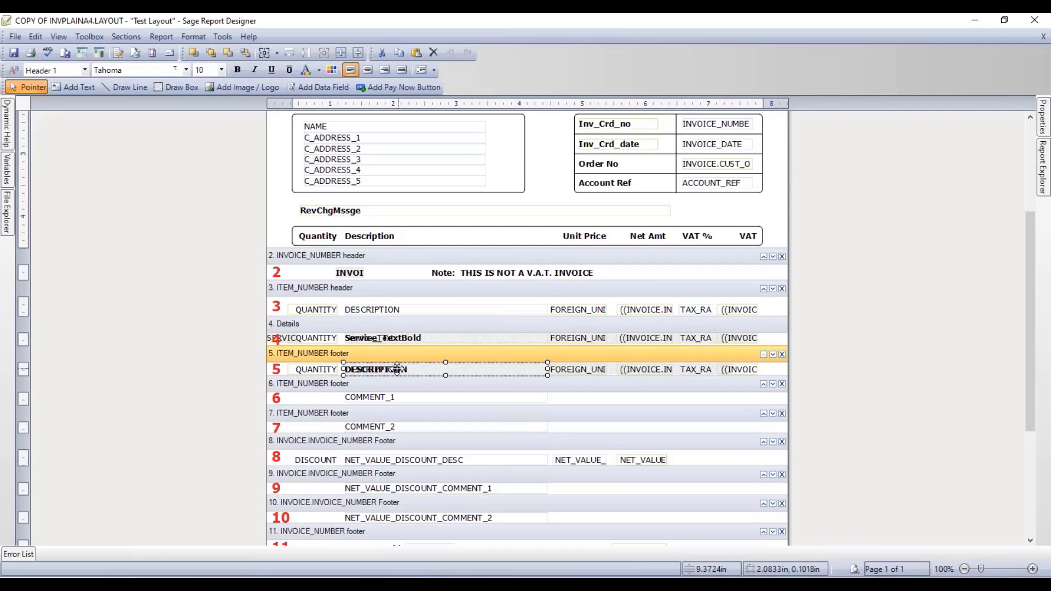
left_click_drag(398, 369, 349, 378)
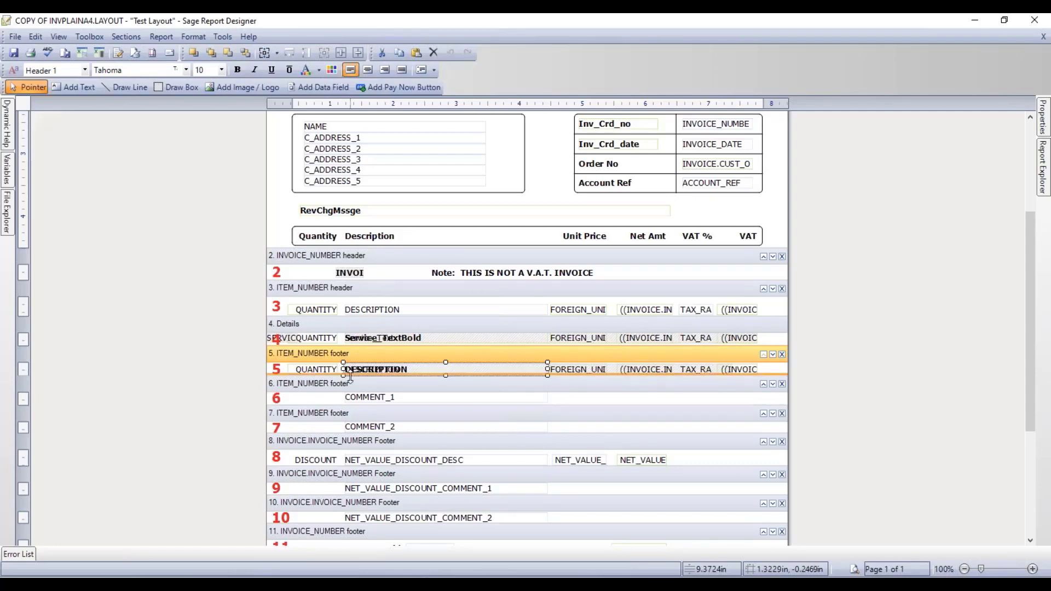
left_click_drag(349, 378, 350, 373)
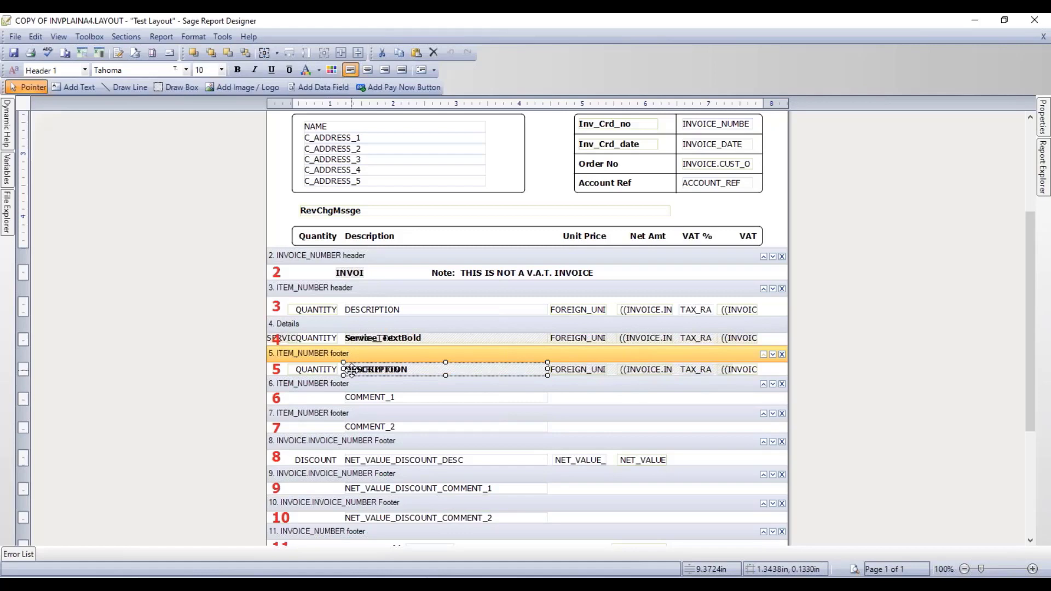
left_click_drag(350, 371, 424, 377)
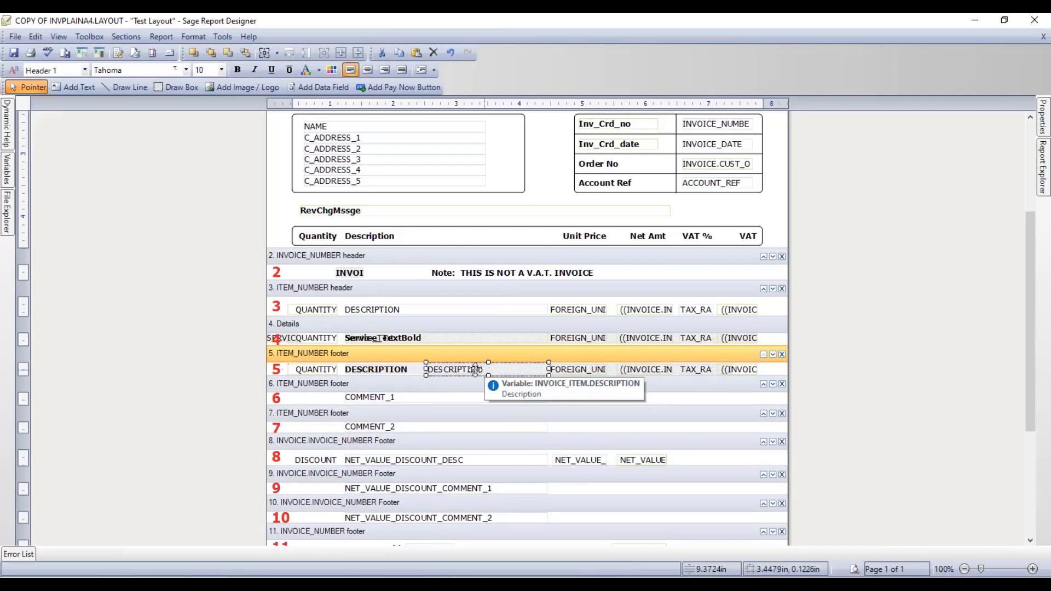
Narrow the bold DESCRIPTION field in section 5 to start level with the non-bold one, and send it to the back
left_click_drag(475, 369, 378, 374)
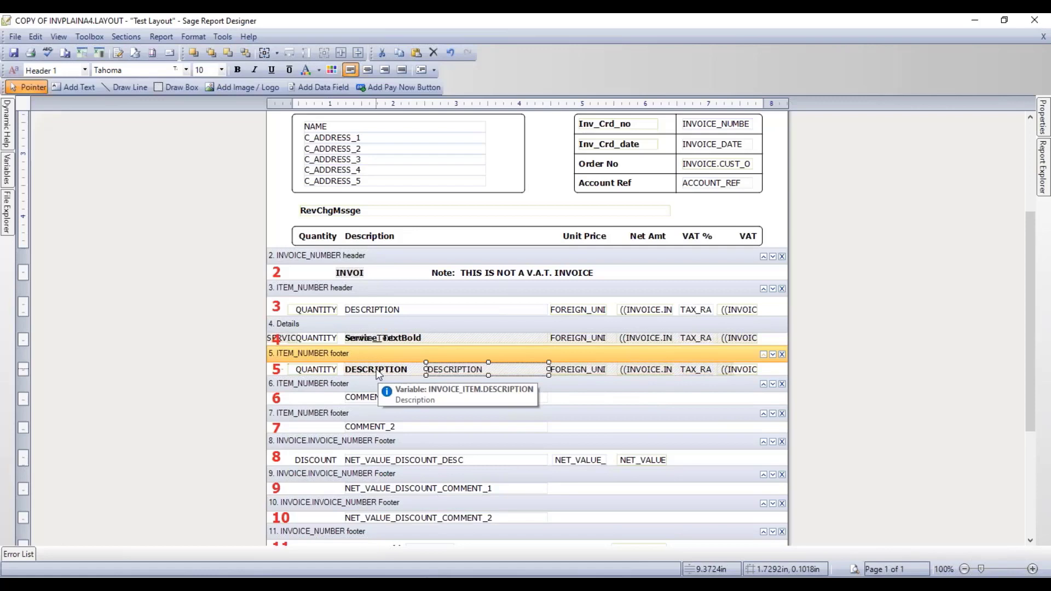
left_click(378, 374)
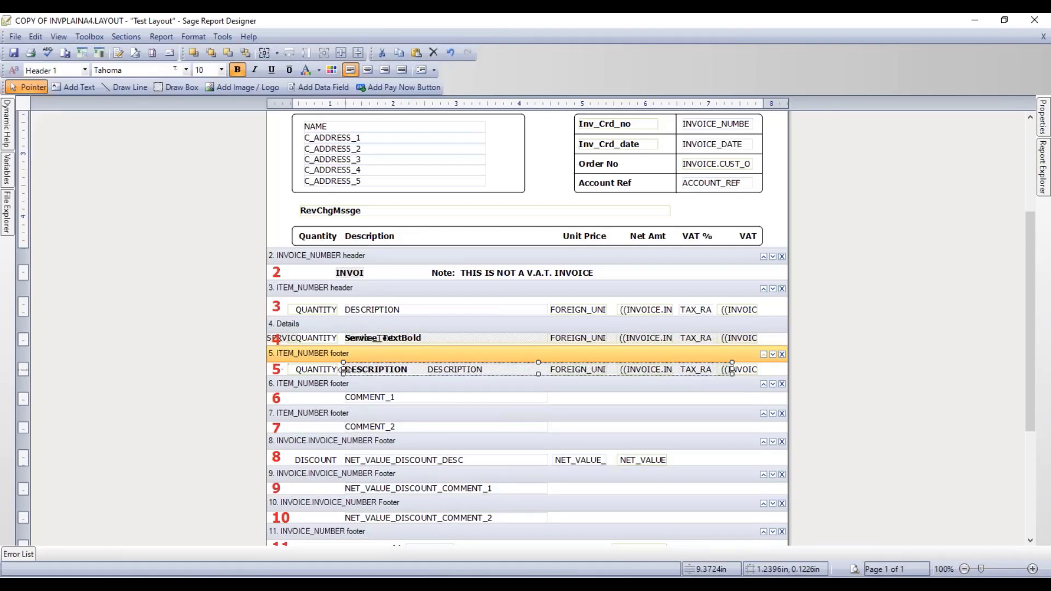
left_click_drag(343, 370, 427, 376)
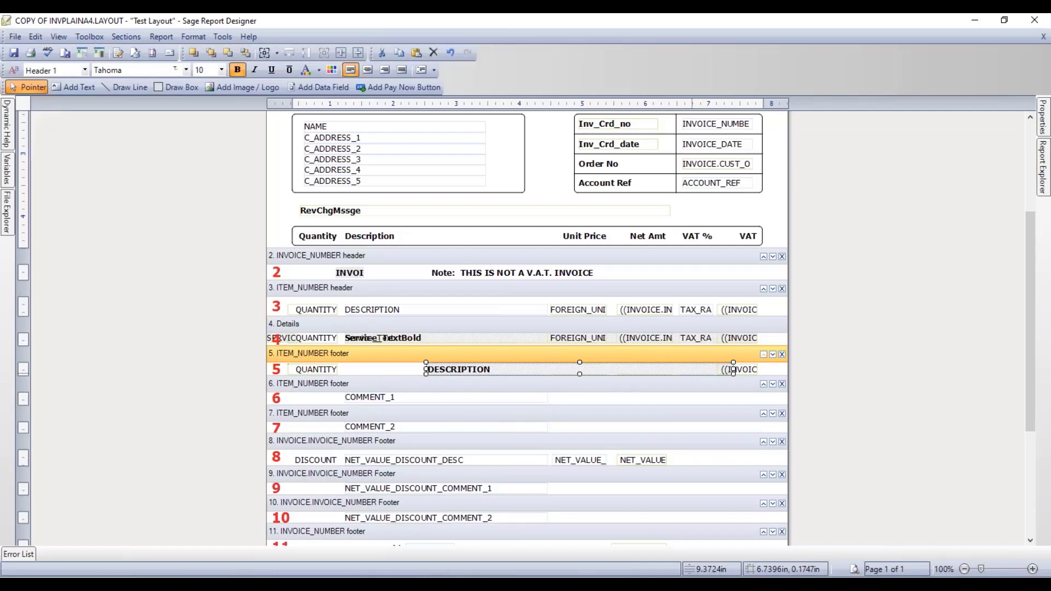
right_click(461, 369)
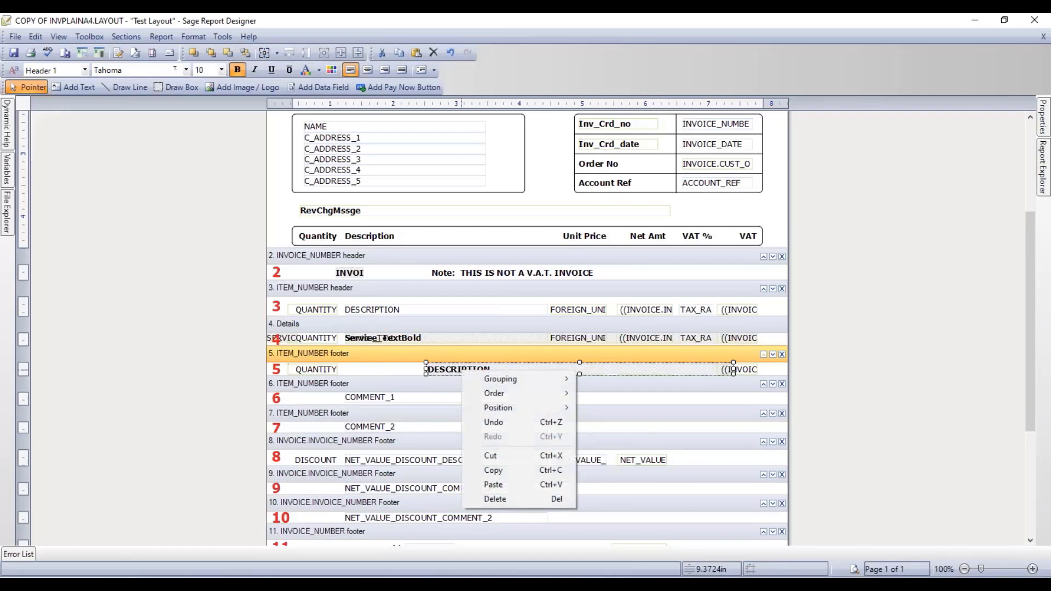
mouse_move(499, 398)
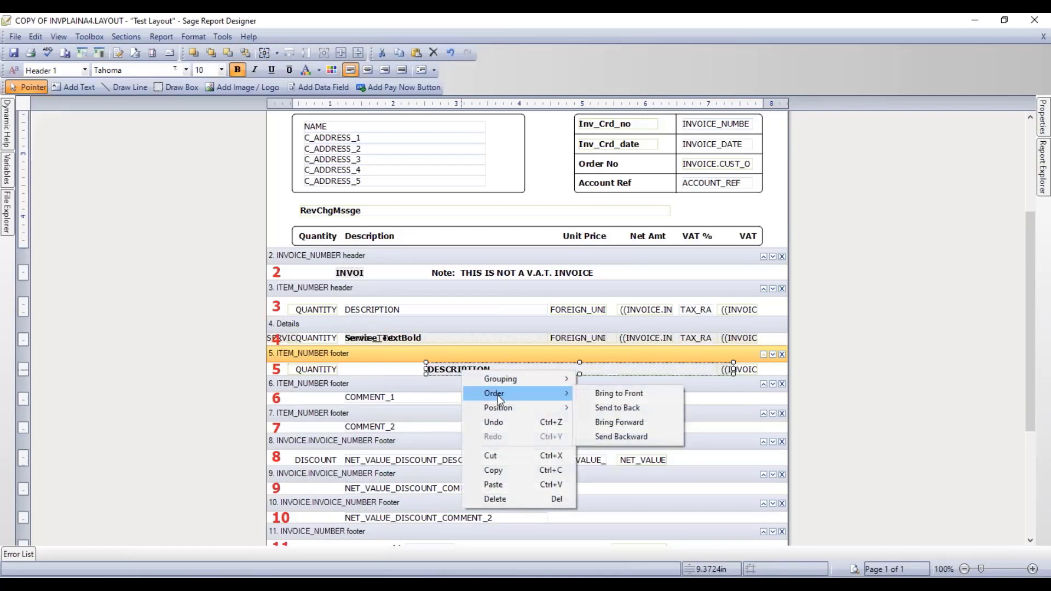
left_click(626, 409)
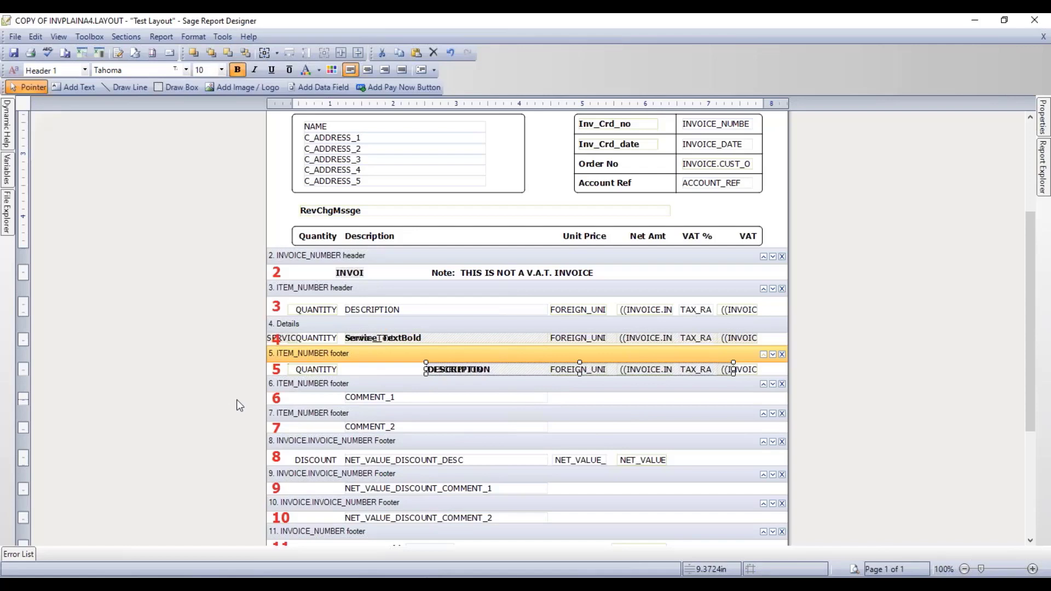
Move COMMENT_1 and COMMENT_2 in sections 6 and 7 across together to align with the start of the section 5 description
key("Tab")
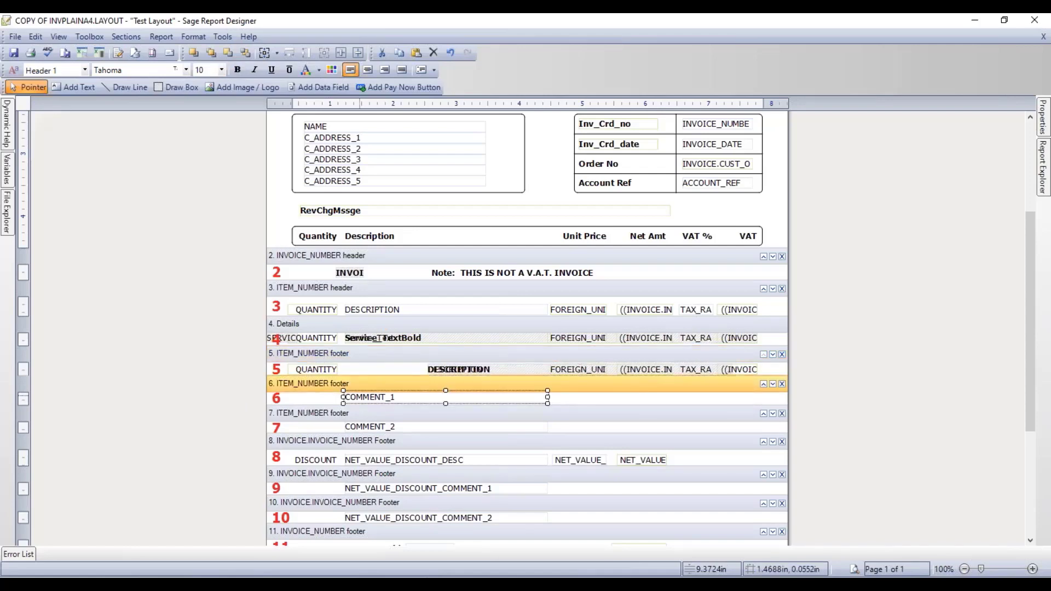
left_click_drag(370, 398, 452, 398)
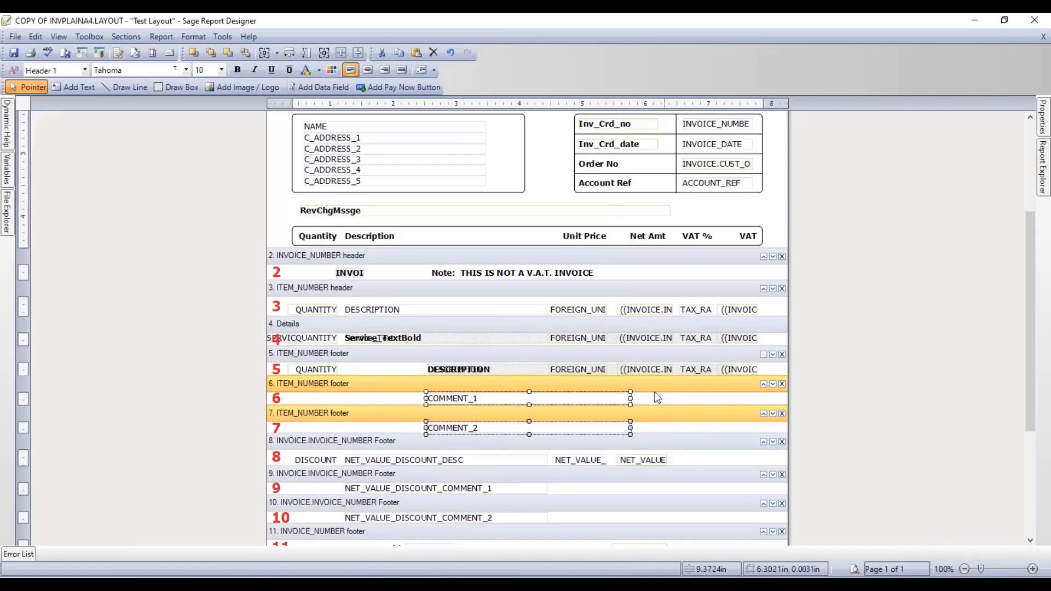
left_click(404, 371)
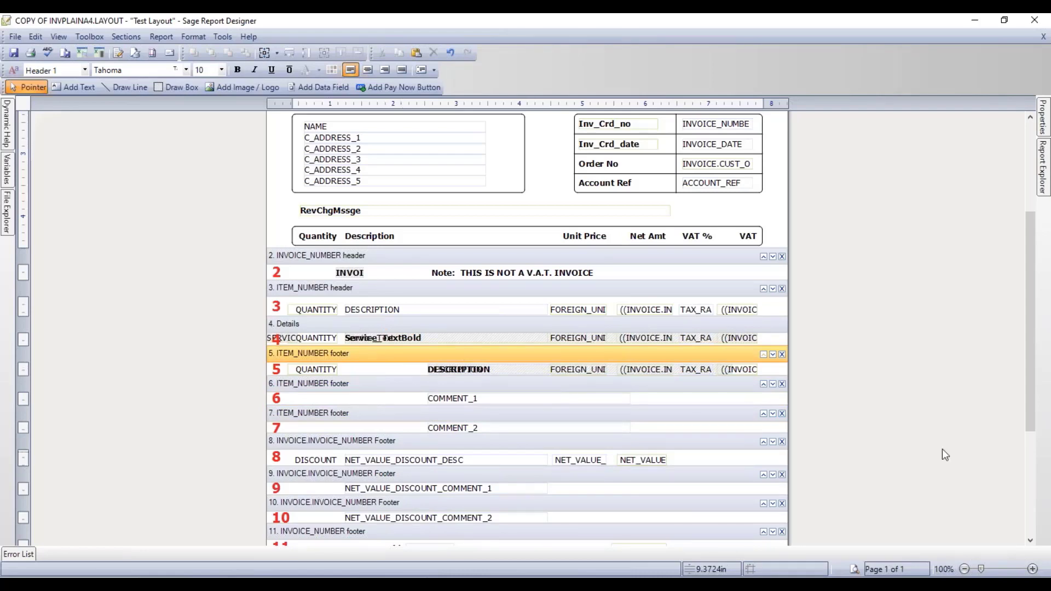
Try adding INVOICE_ITEM's STOCK_CODE variable between the quantity and description in section 5, aligned with the Description heading, and delete the field
left_click(323, 88)
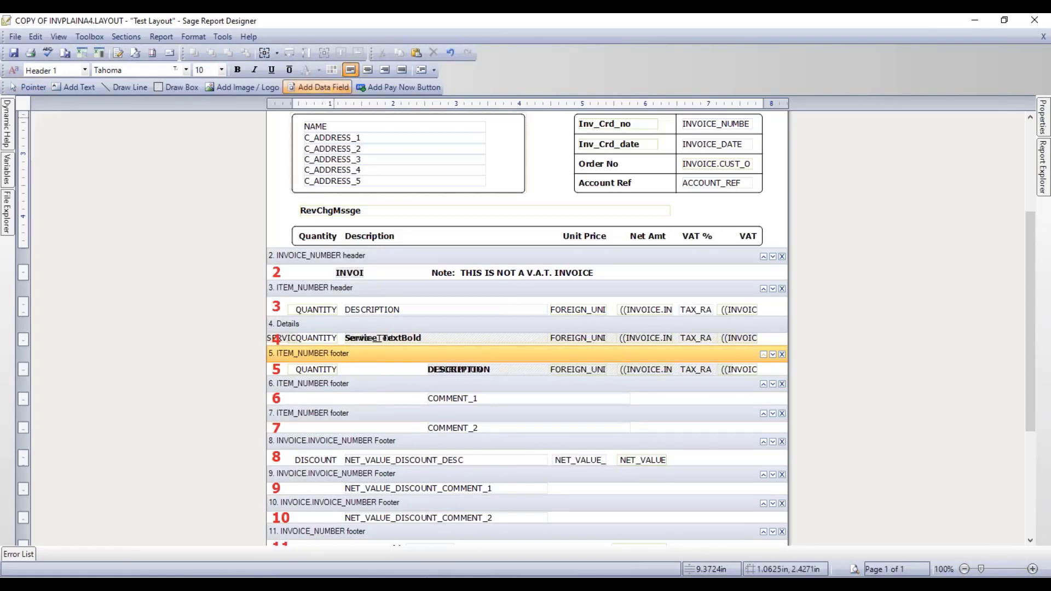
left_click(349, 364)
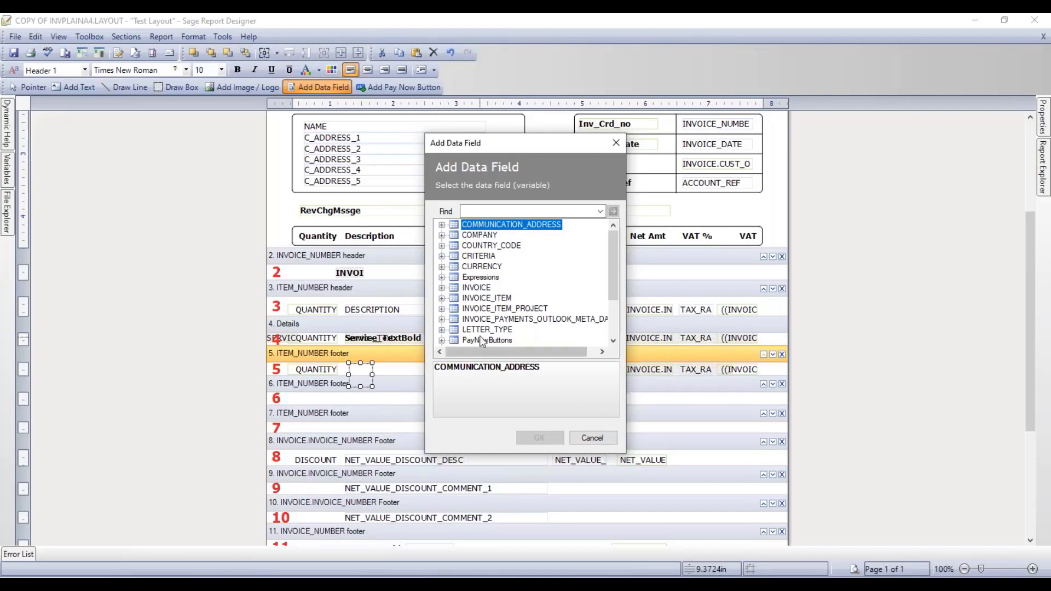
left_click(442, 298)
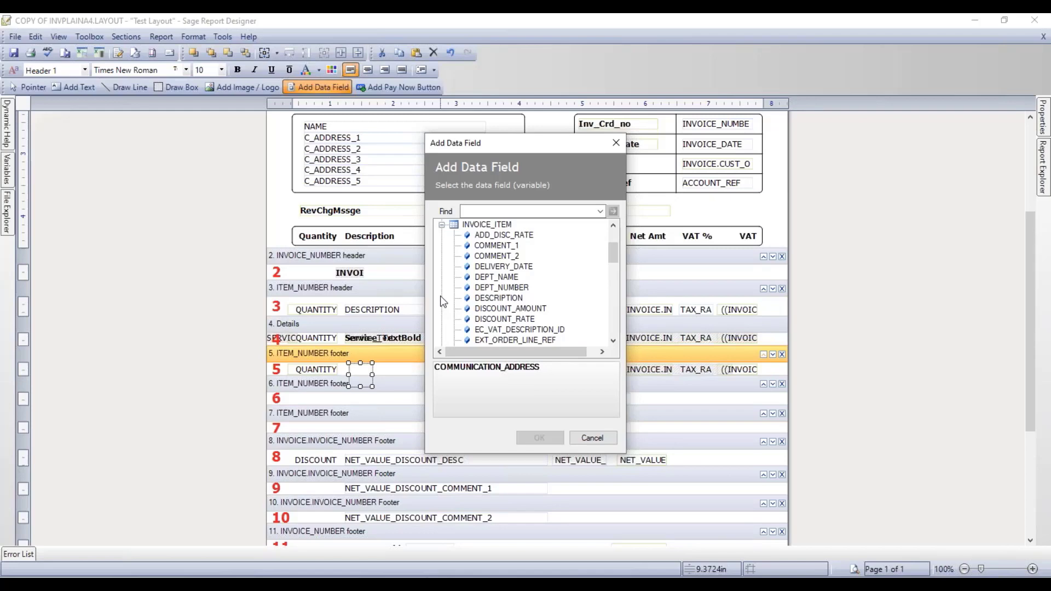
key("s")
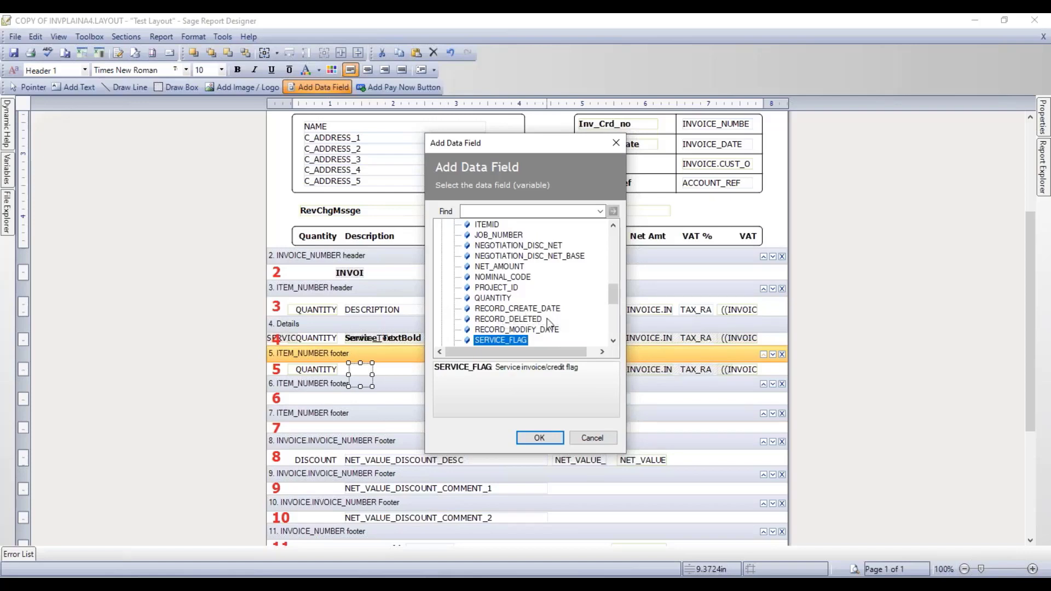
scroll(519, 326, "down", 1)
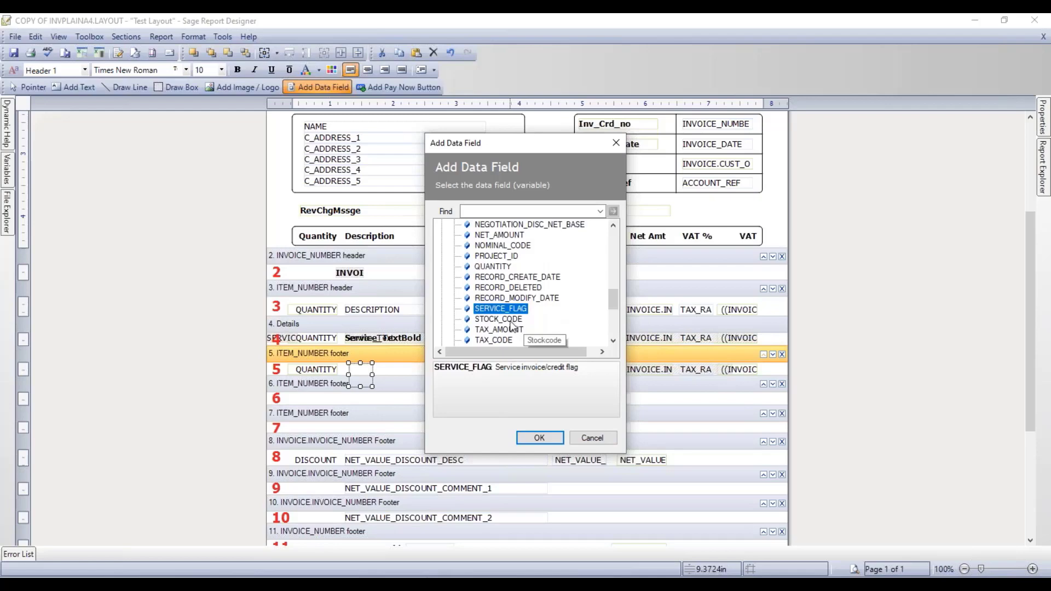
left_click(511, 321)
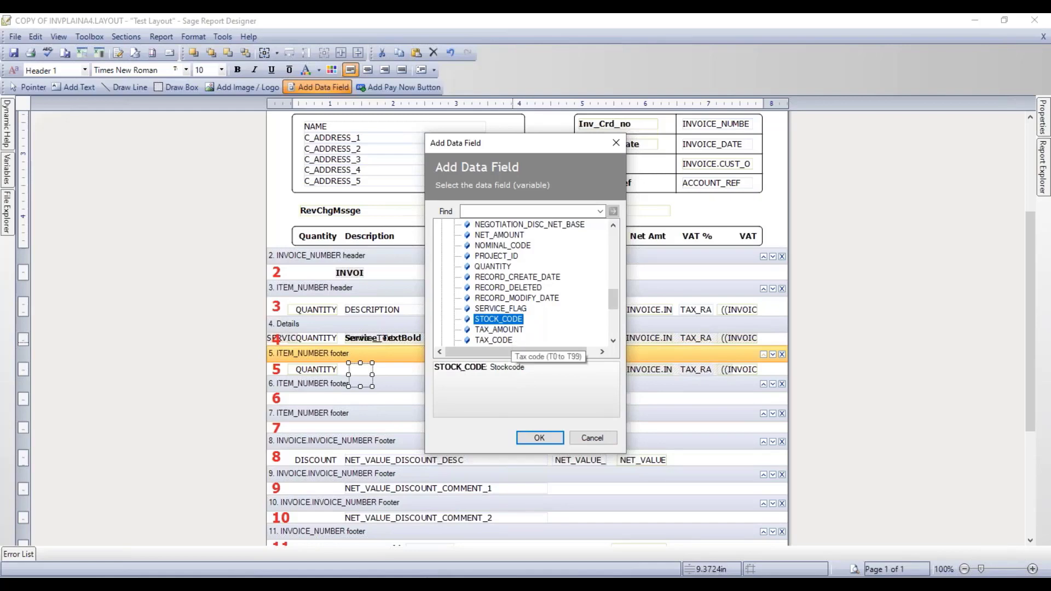
left_click(531, 441)
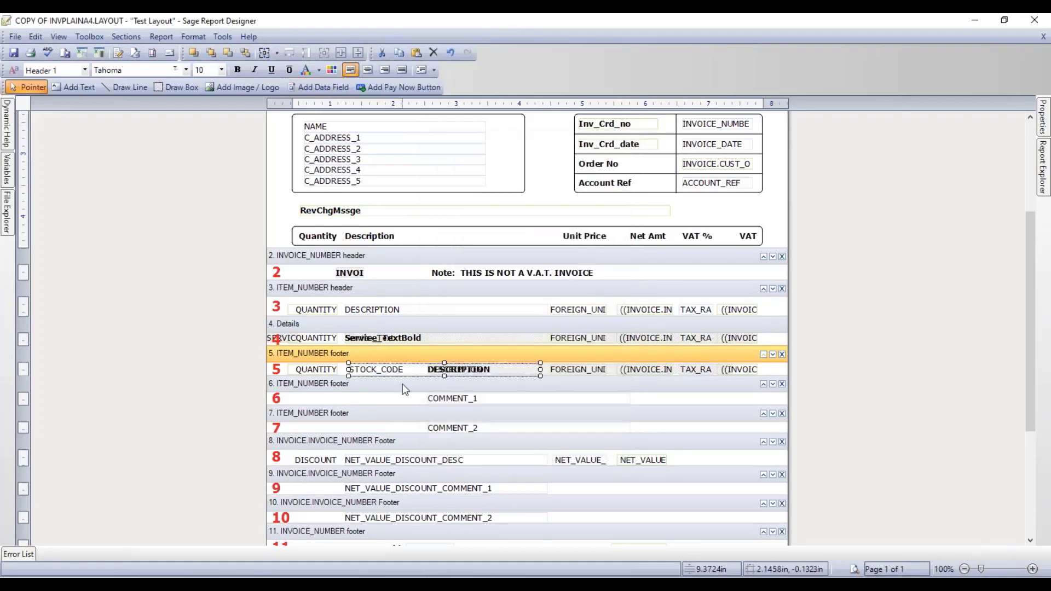
left_click_drag(367, 374, 361, 375)
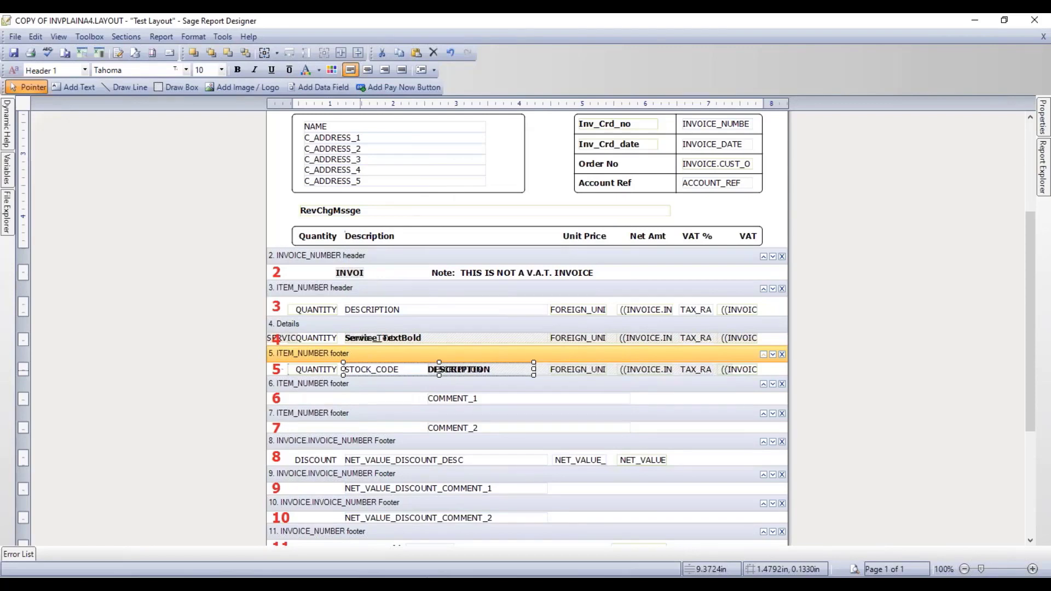
key("Delete")
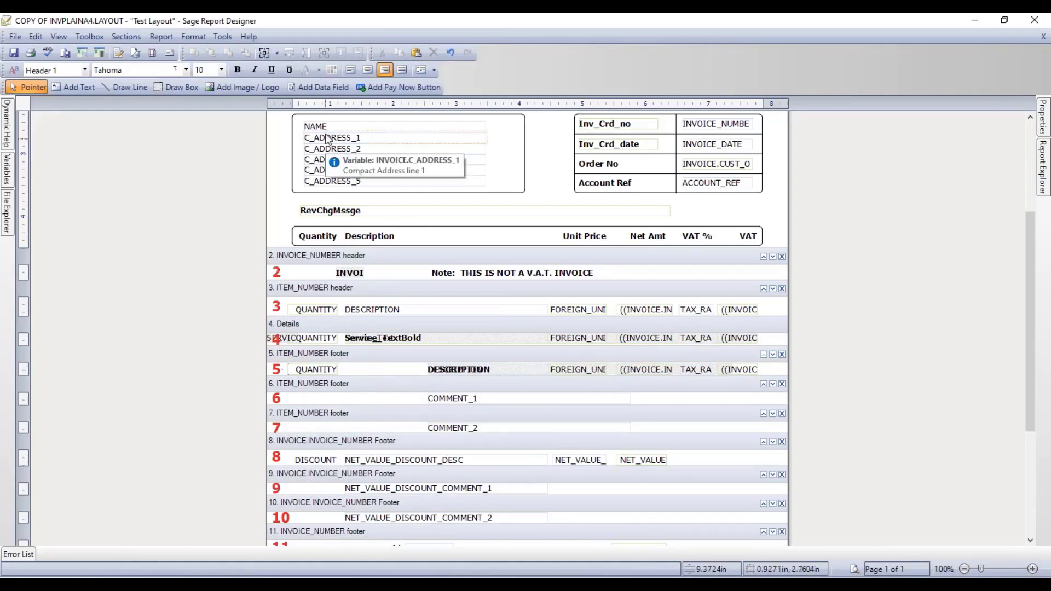
Add INVOICE_ITEM's STOCK_CODE data field between the quantity and description in section 5, level with the other fields on that line
left_click(323, 88)
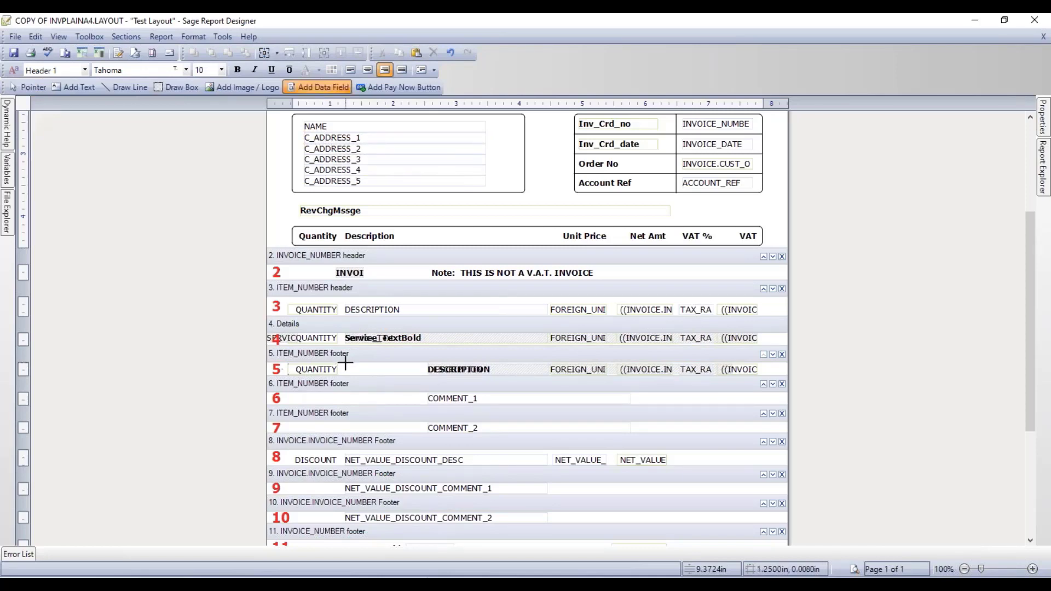
left_click_drag(345, 362, 367, 383)
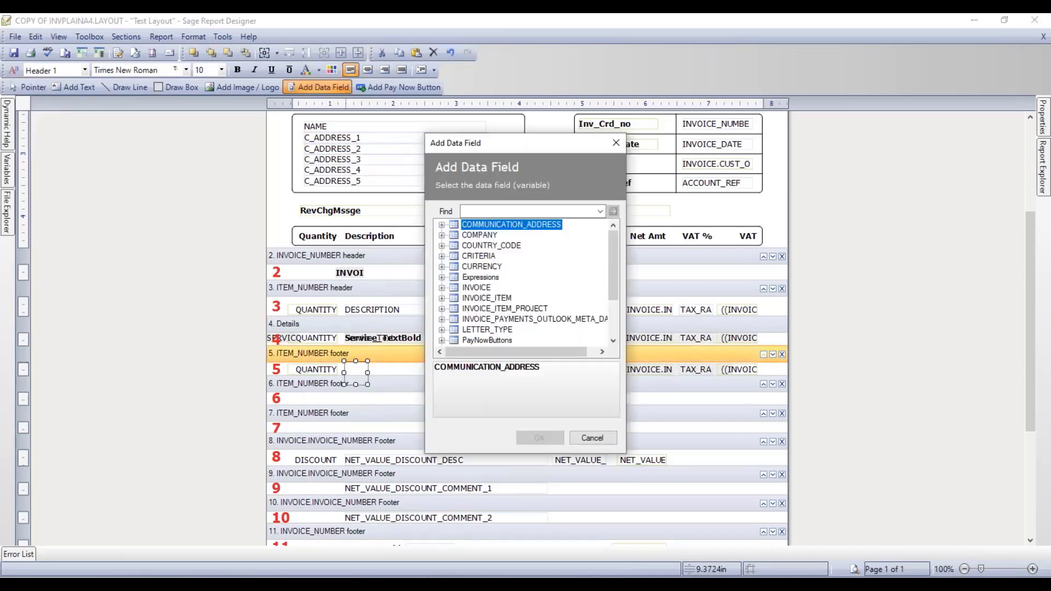
left_click(442, 297)
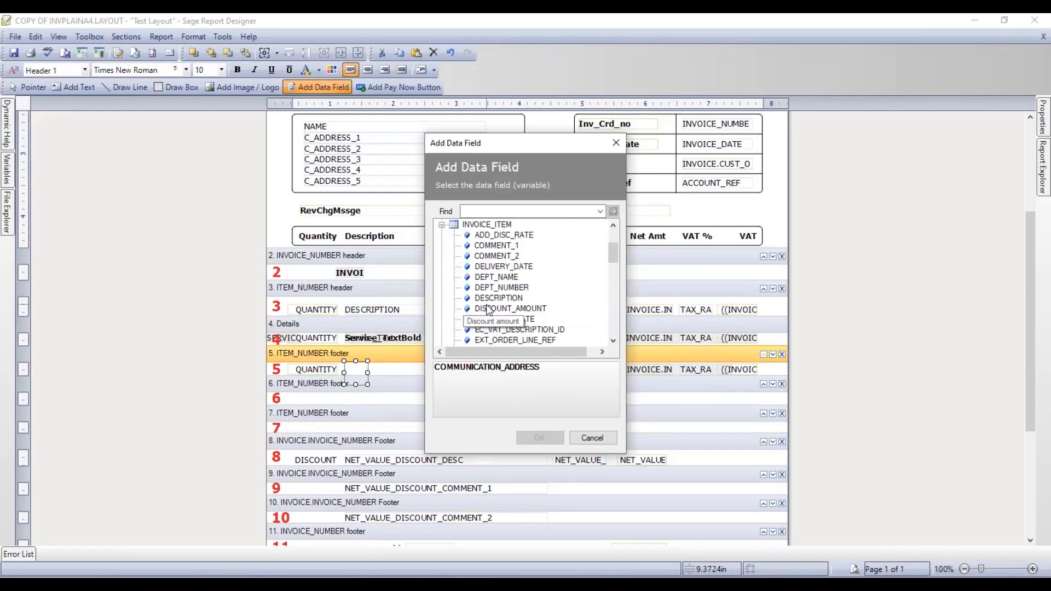
key("s")
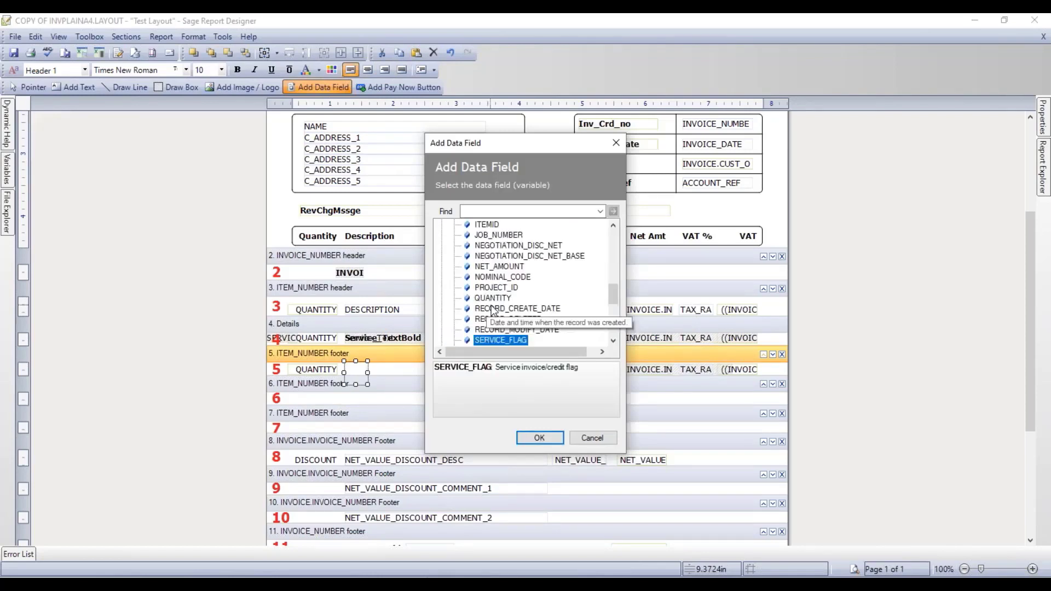
scroll(492, 311, "down", 1)
left_click(488, 321)
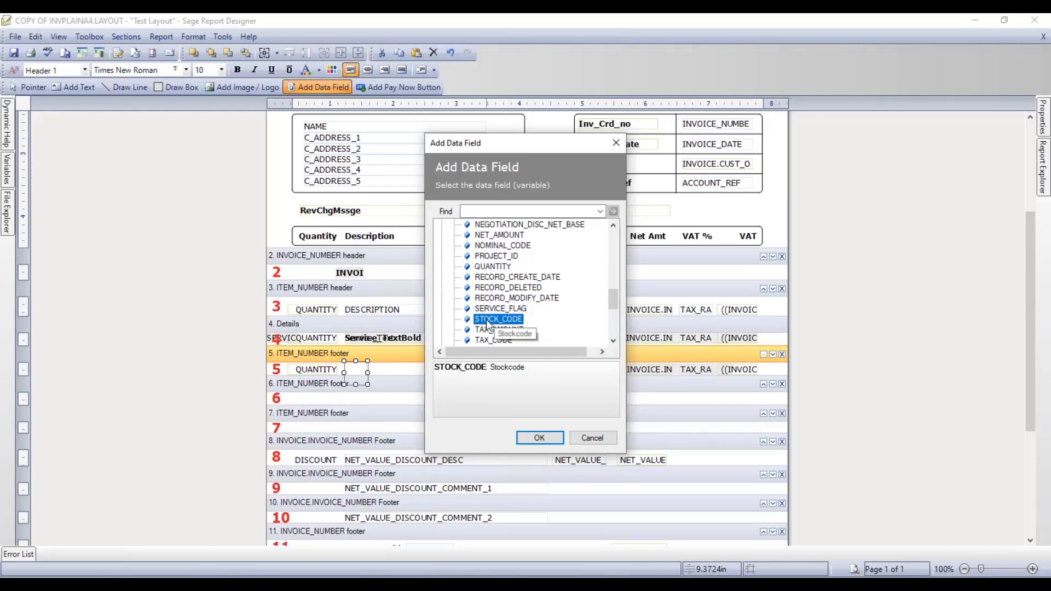
left_click(539, 439)
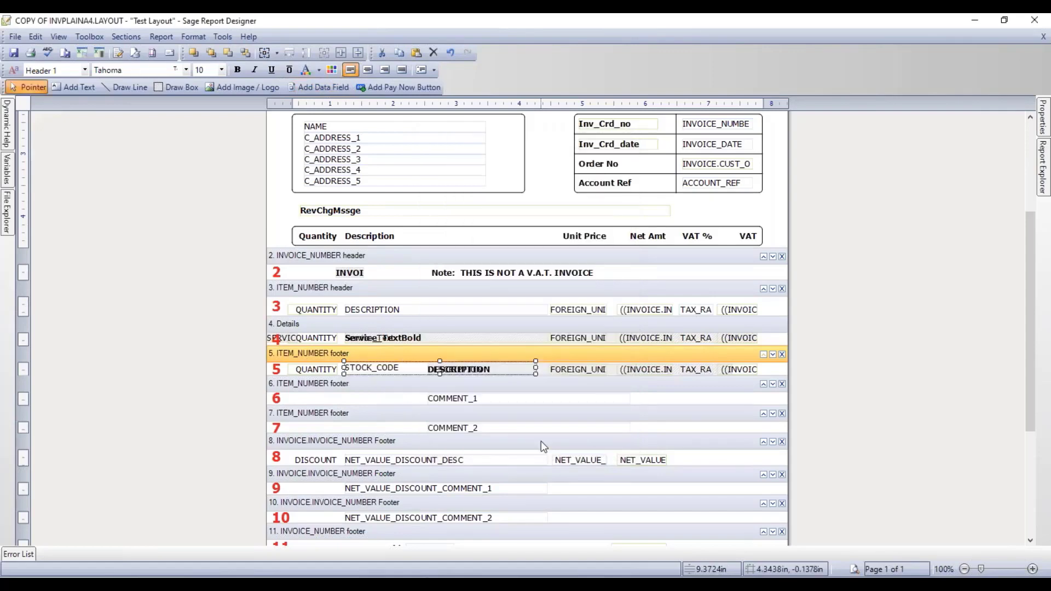
left_click_drag(357, 368, 356, 369)
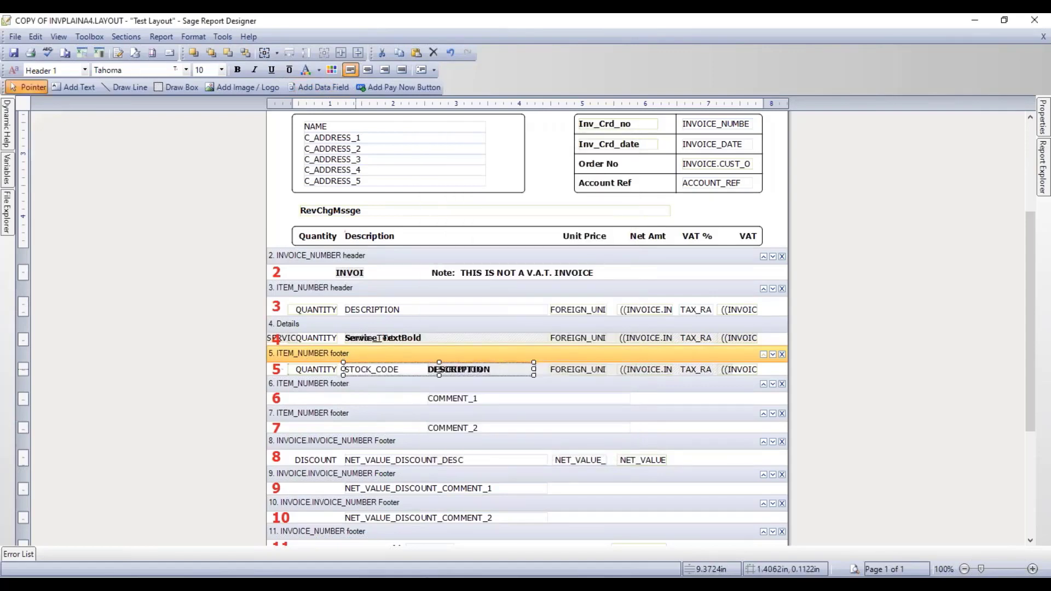
double_click(356, 370)
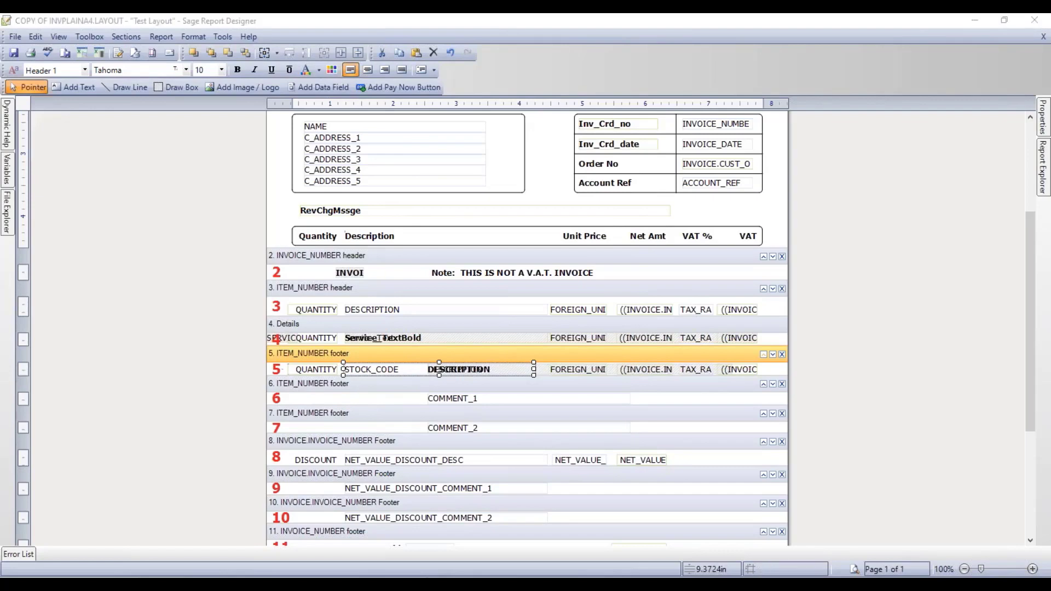
Save the layout and preview the selected invoices with Test Layout
left_click(14, 55)
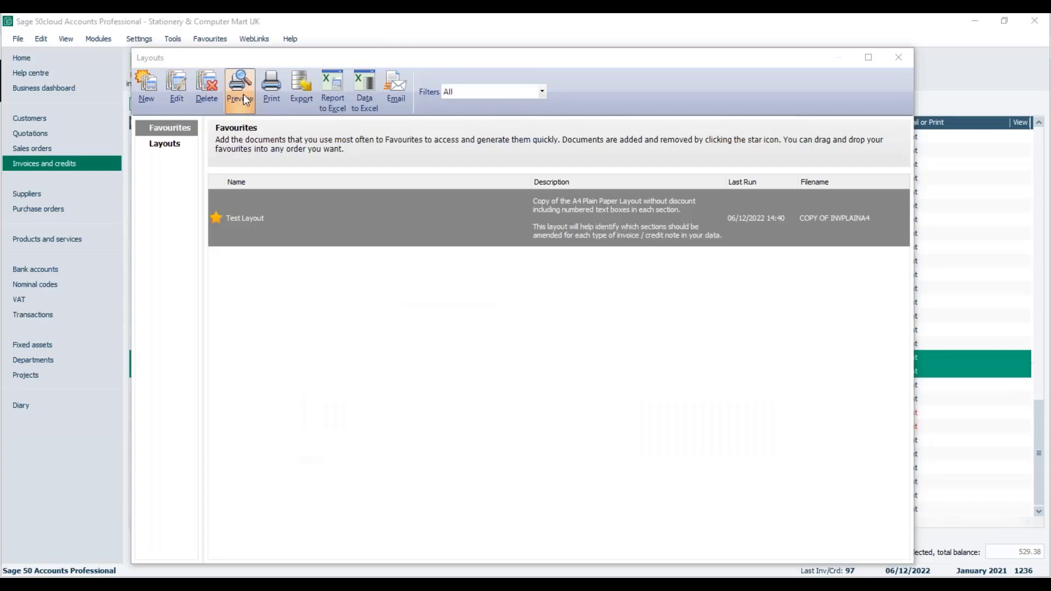
left_click(241, 96)
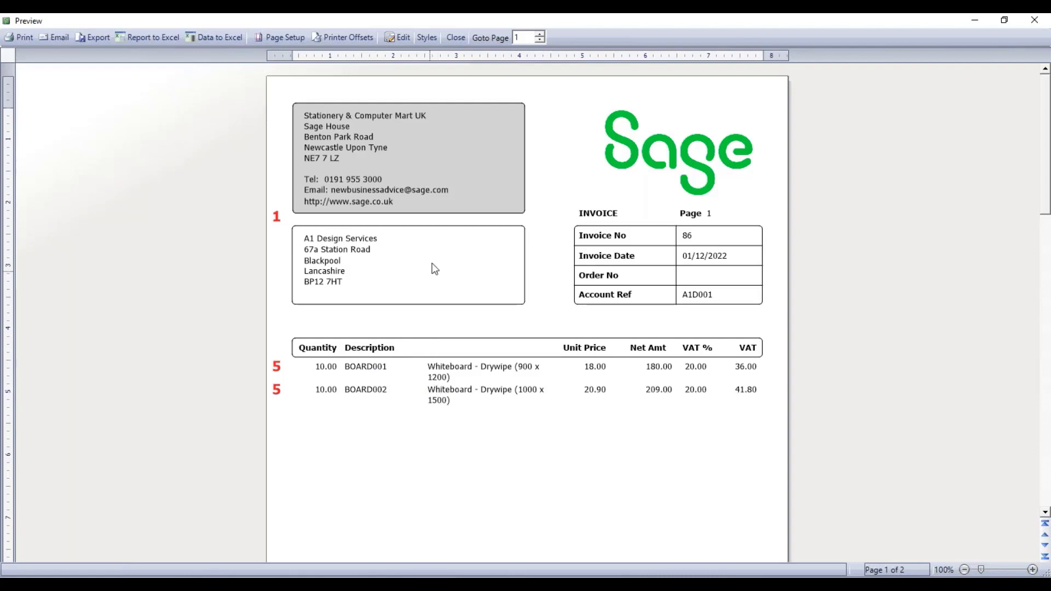
Reopen the layout for editing and move the Description heading in section 1 across to line up with section 5's DESCRIPTION field
left_click(396, 36)
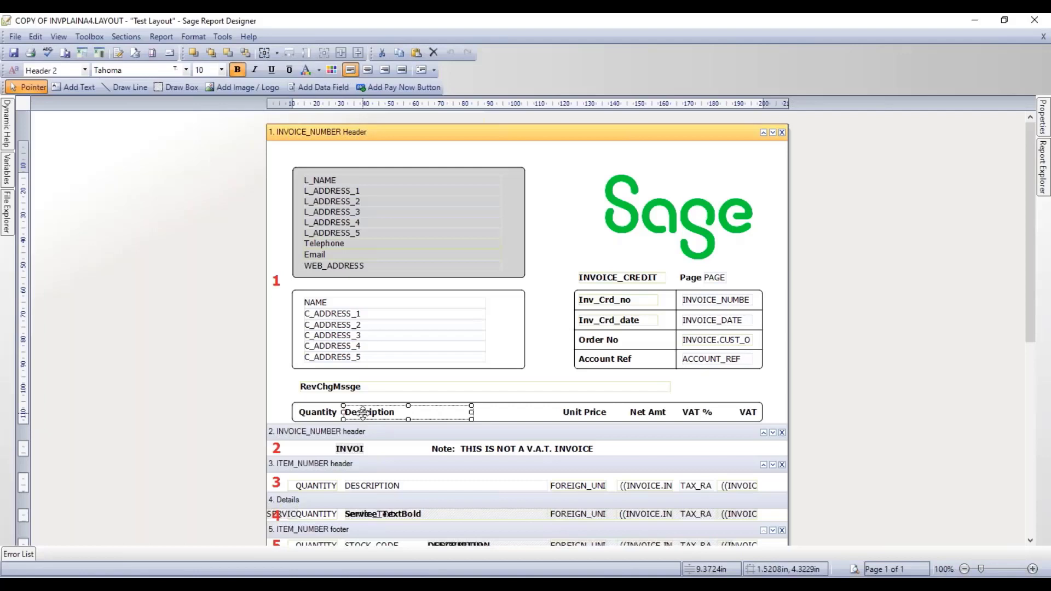
scroll(499, 434, "down", 3)
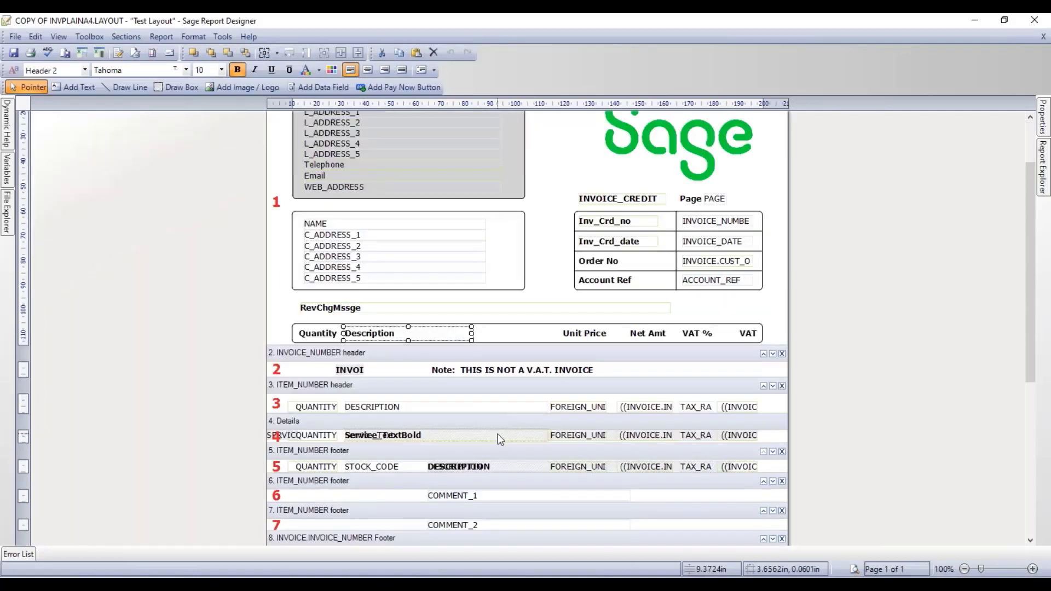
scroll(498, 433, "down", 3)
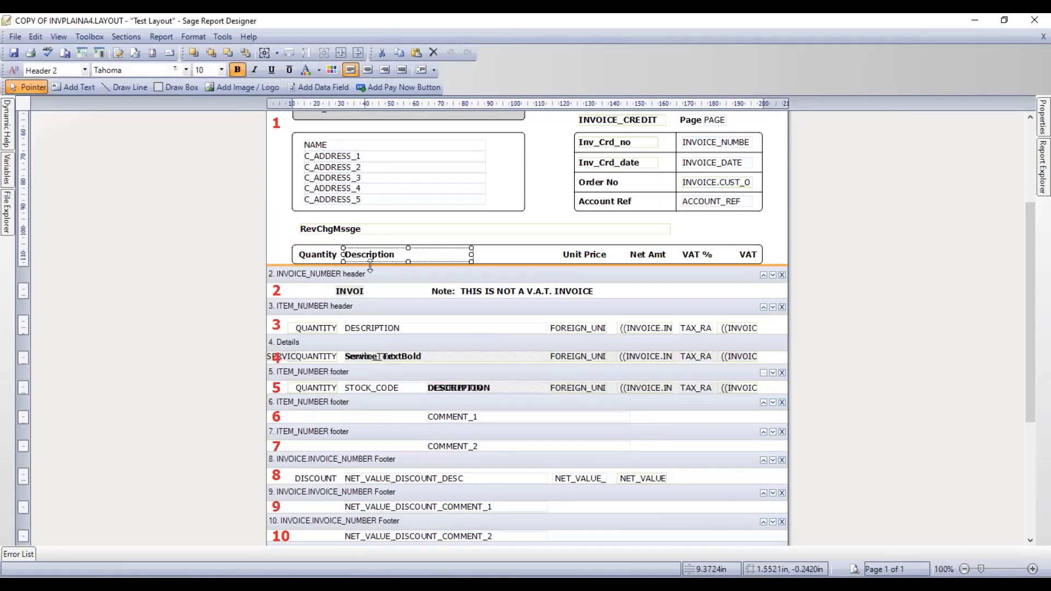
key("Right")
key("Right")
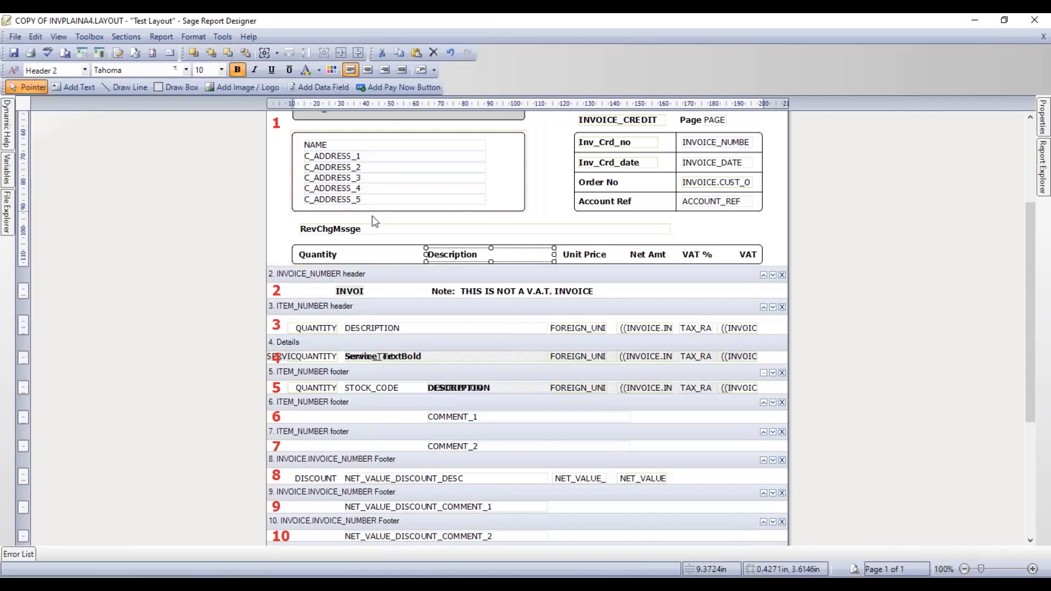
left_click(537, 187)
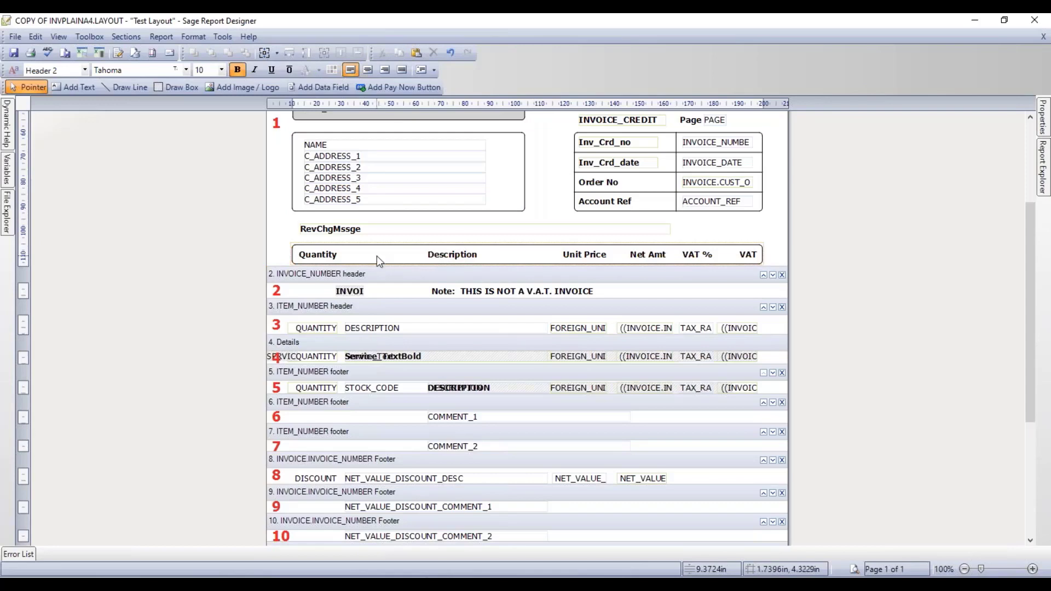
Duplicate the Description heading in section 1 and place the copy beside Quantity, aligned above the STOCK_CODE field
left_click(472, 256)
right_click(473, 257)
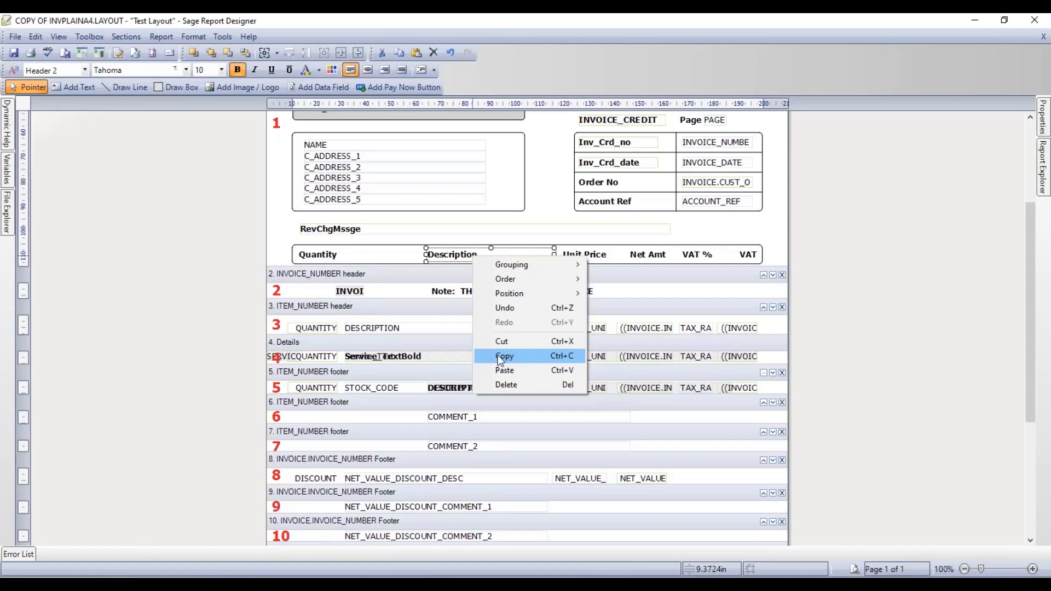
left_click(497, 355)
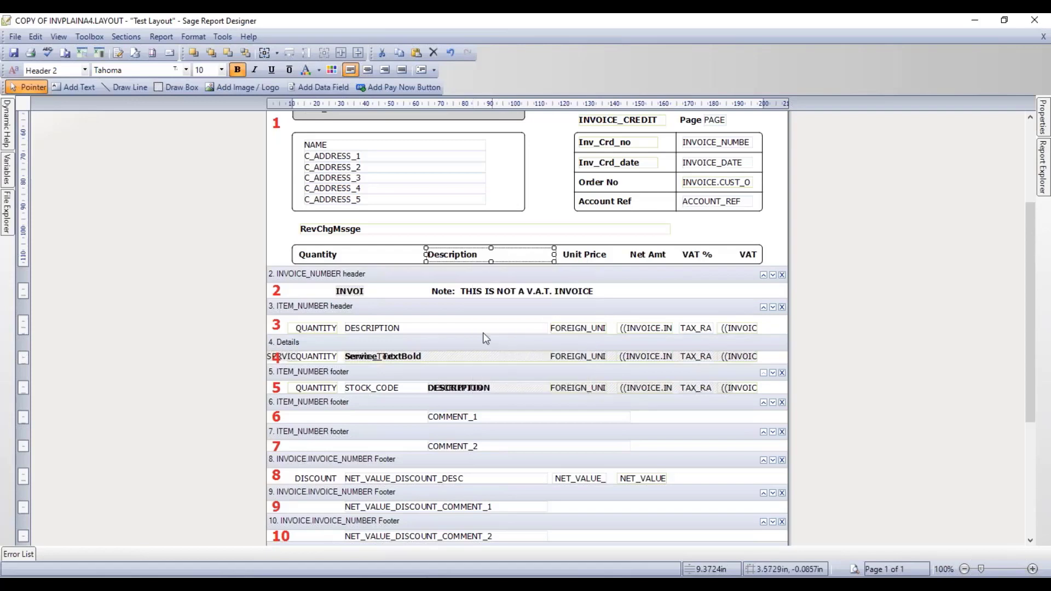
right_click(361, 253)
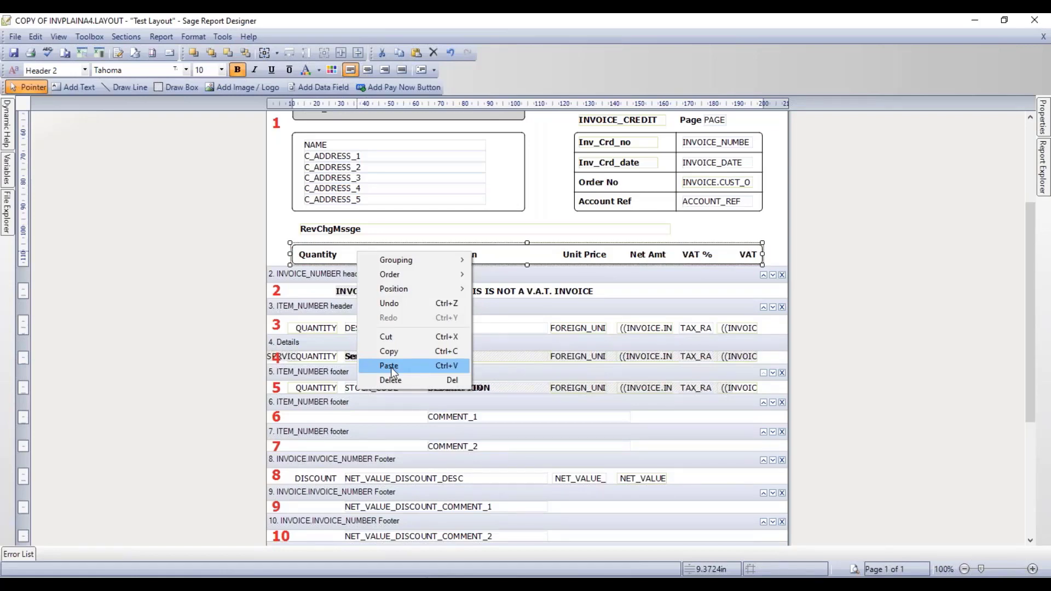
left_click(391, 366)
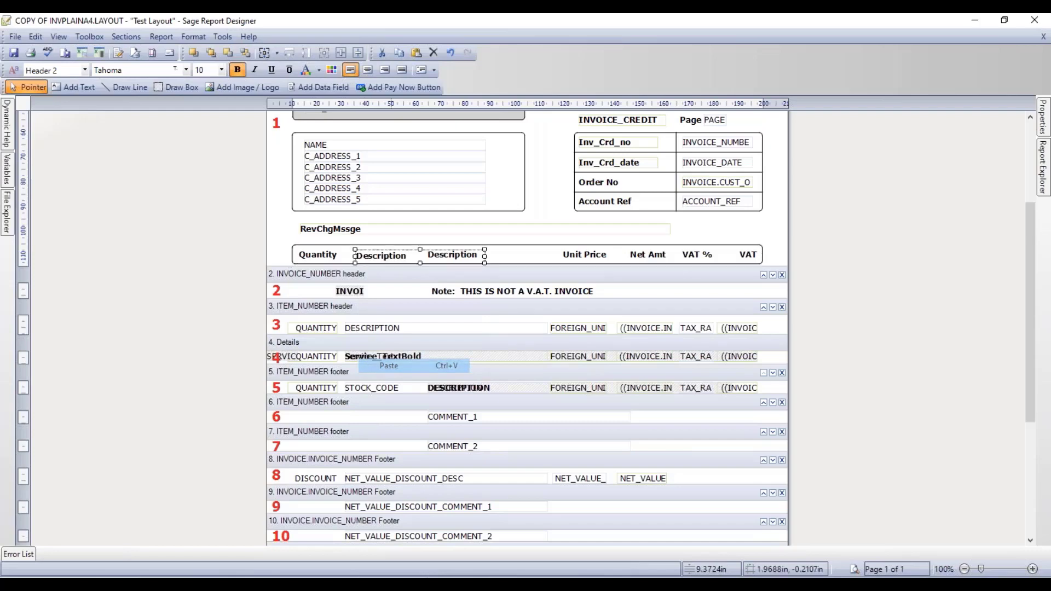
left_click_drag(385, 252, 375, 255)
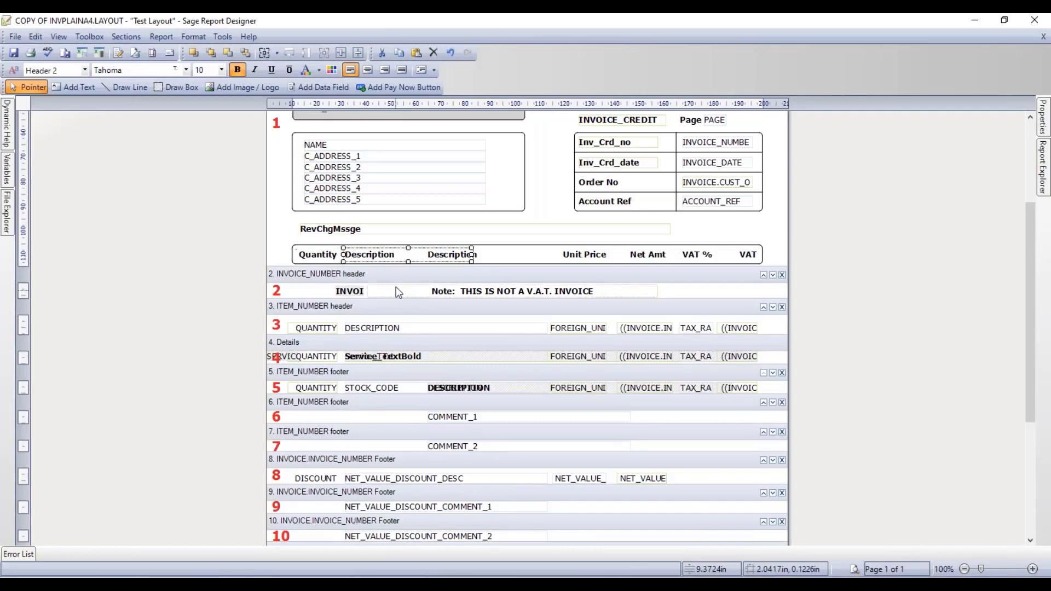
Change the text of the copied heading above STOCK_CODE to "Product Code"
double_click(379, 256)
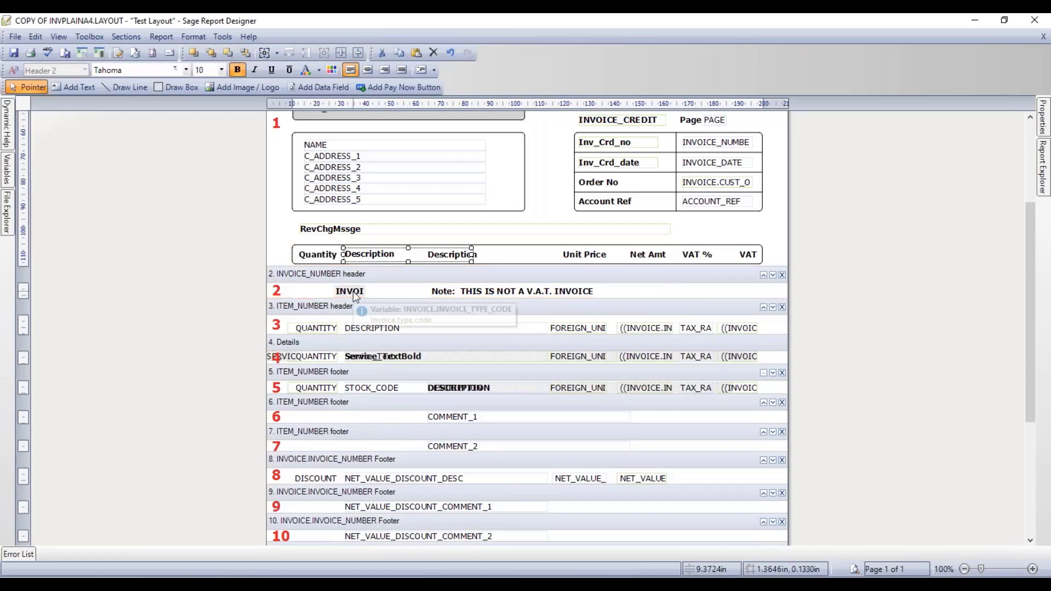
key("ctrl+a")
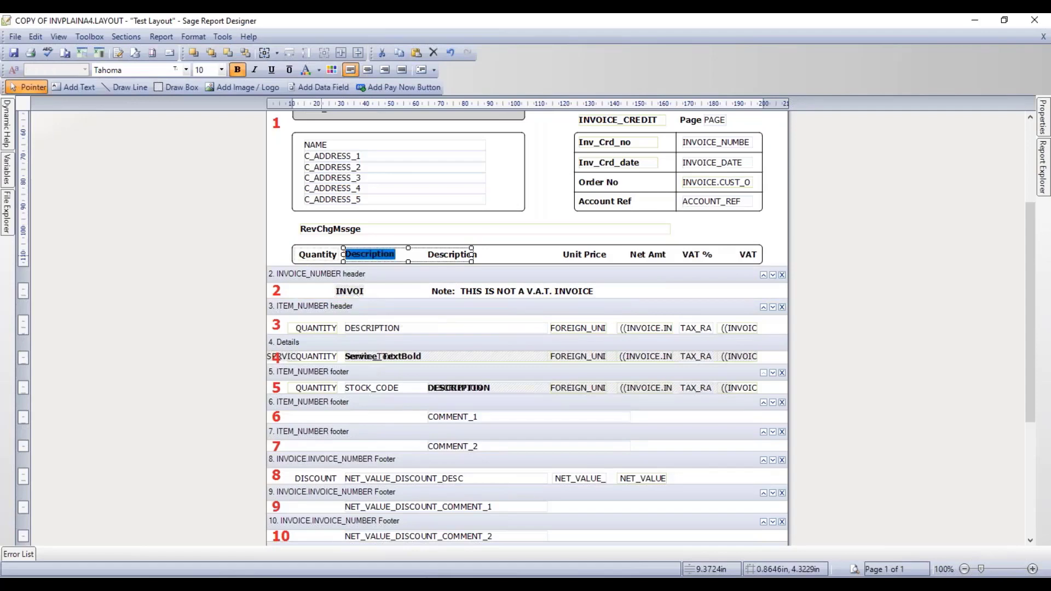
key("BackSpace")
type("Prod")
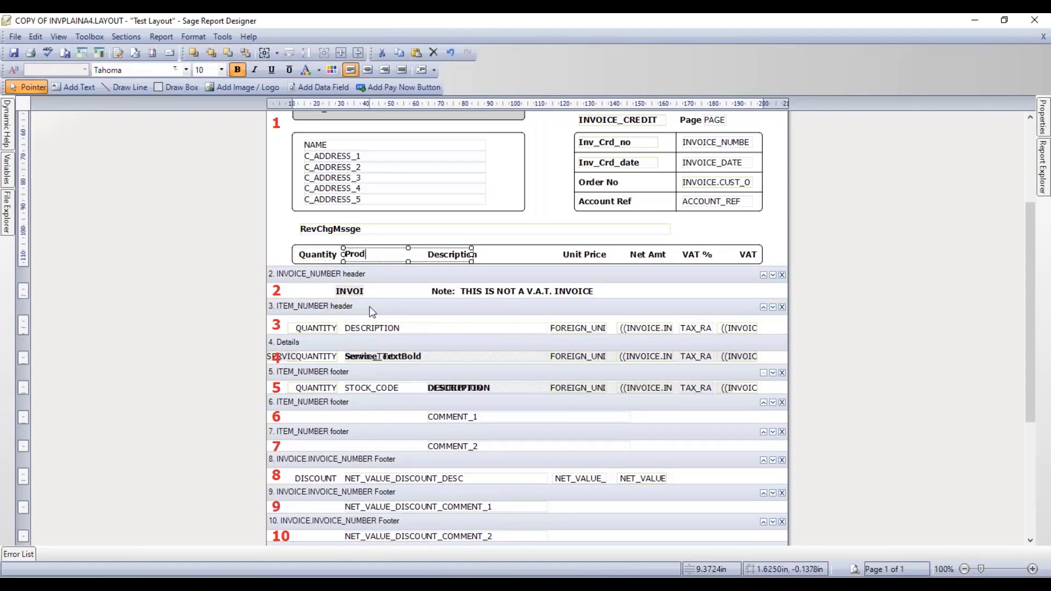
type("uct Co")
type("de")
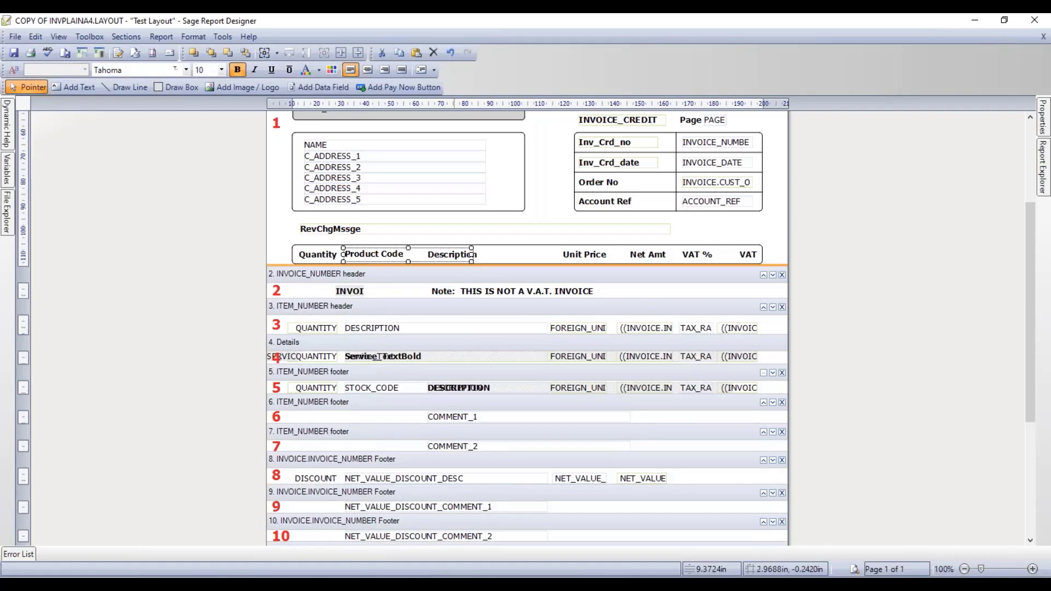
left_click(547, 203)
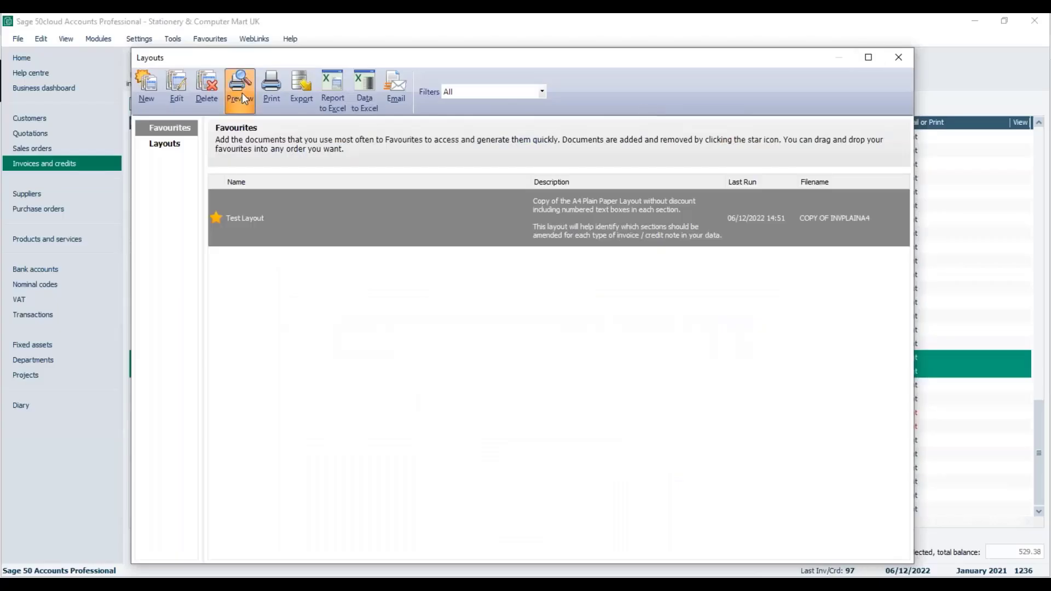
Preview the selected invoices with Test Layout to check the new column, and return to the invoice list
left_click(242, 93)
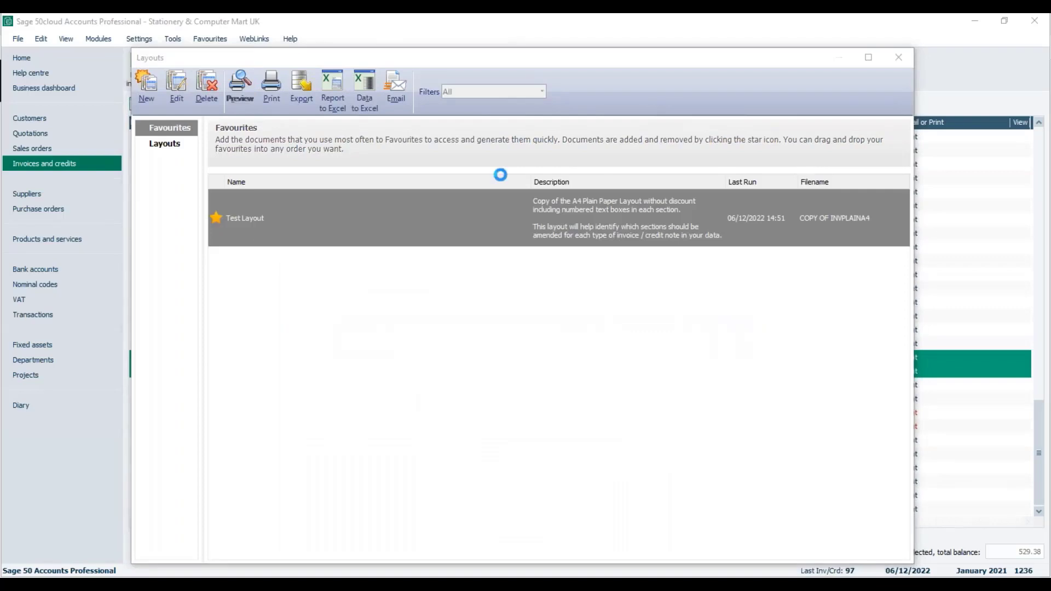
left_click(770, 94)
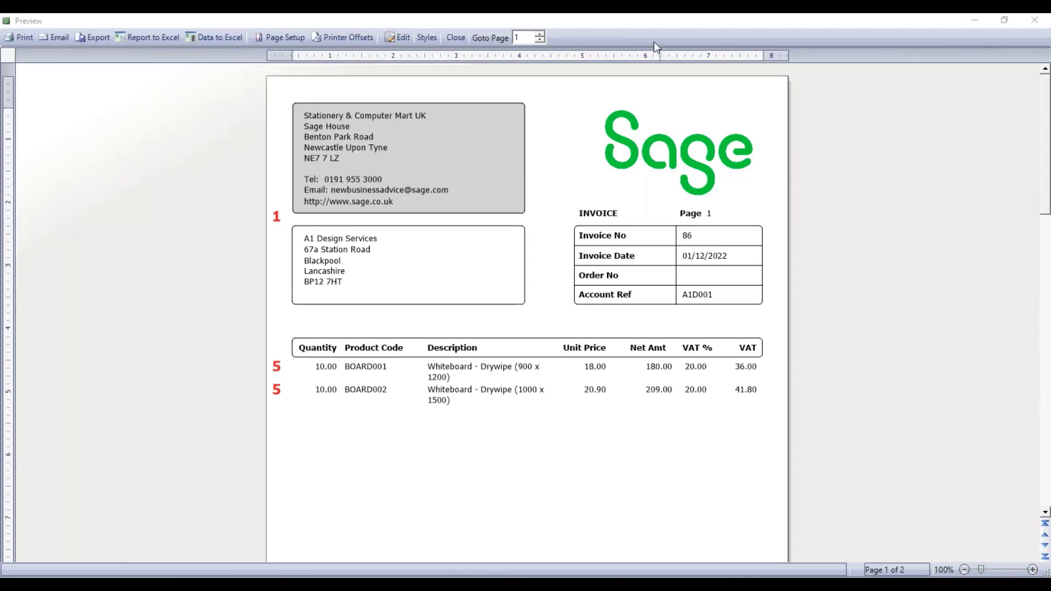
left_click(454, 37)
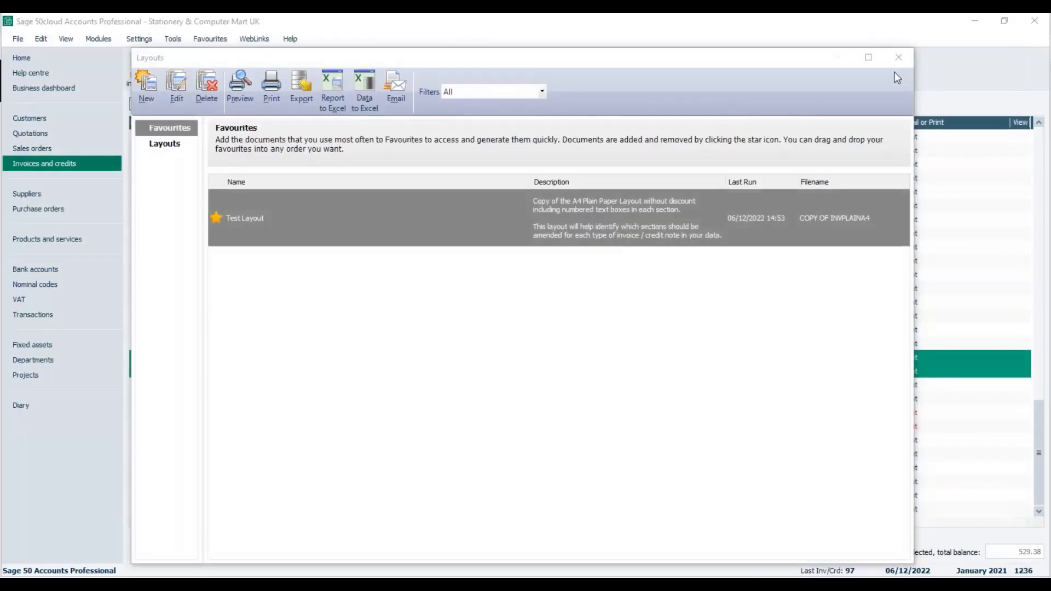
left_click(898, 57)
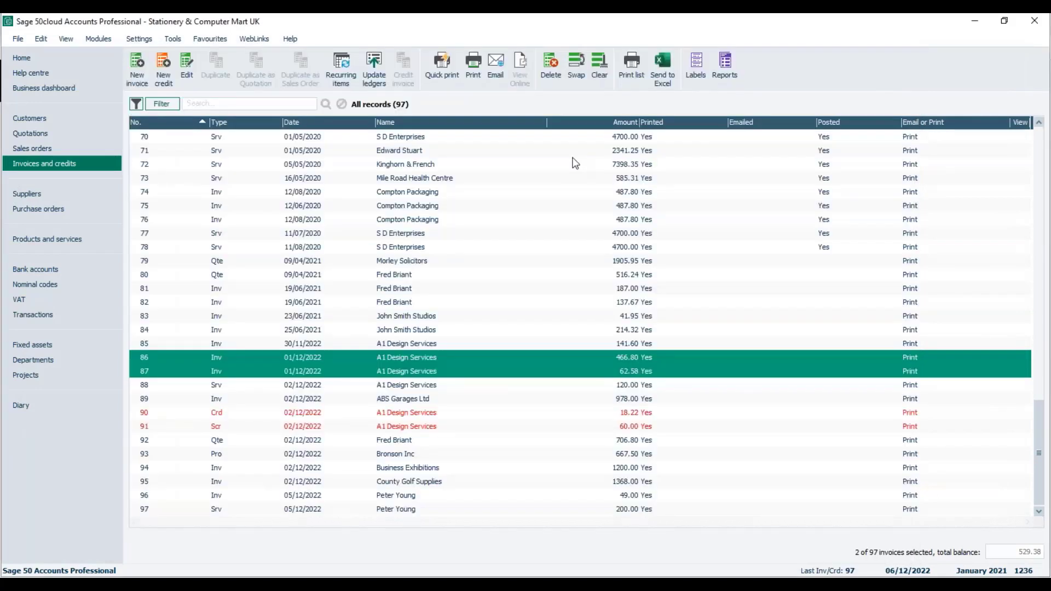
Open service invoice 88, examine its item line's description and details text, and return to the invoice list
left_click(198, 387)
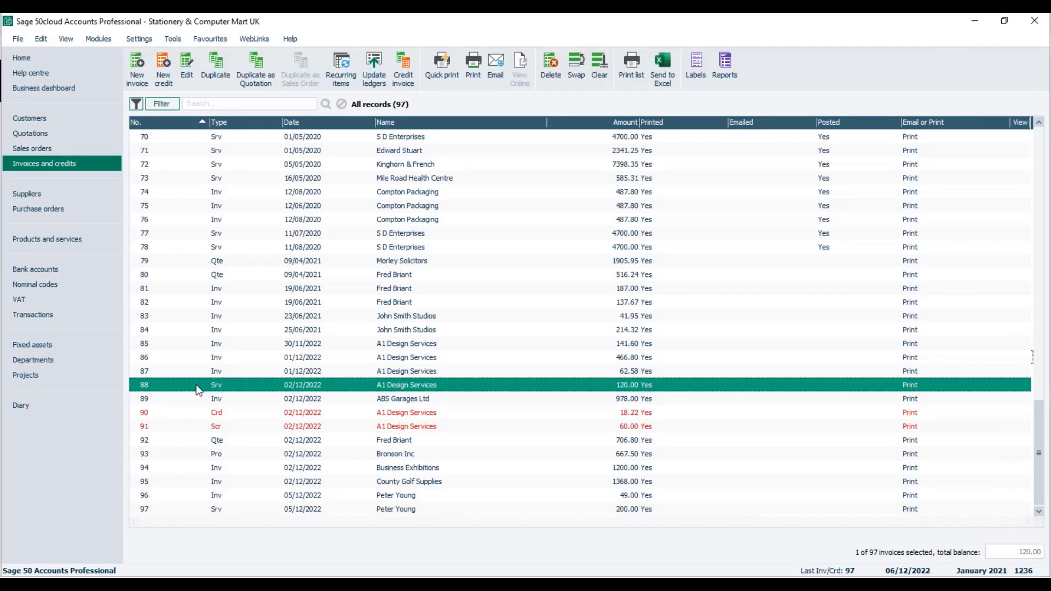
double_click(196, 384)
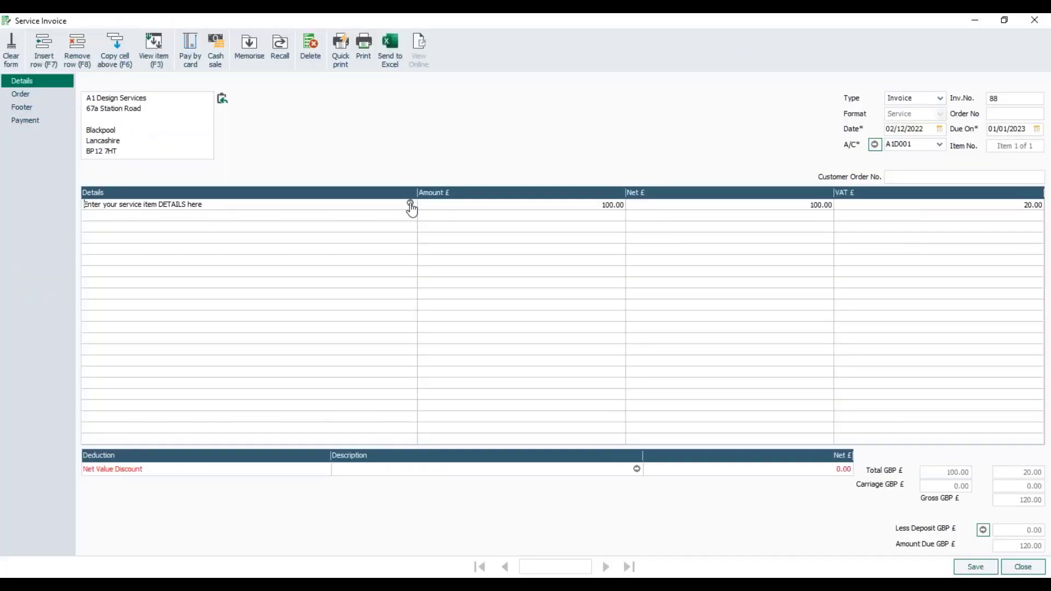
left_click(410, 204)
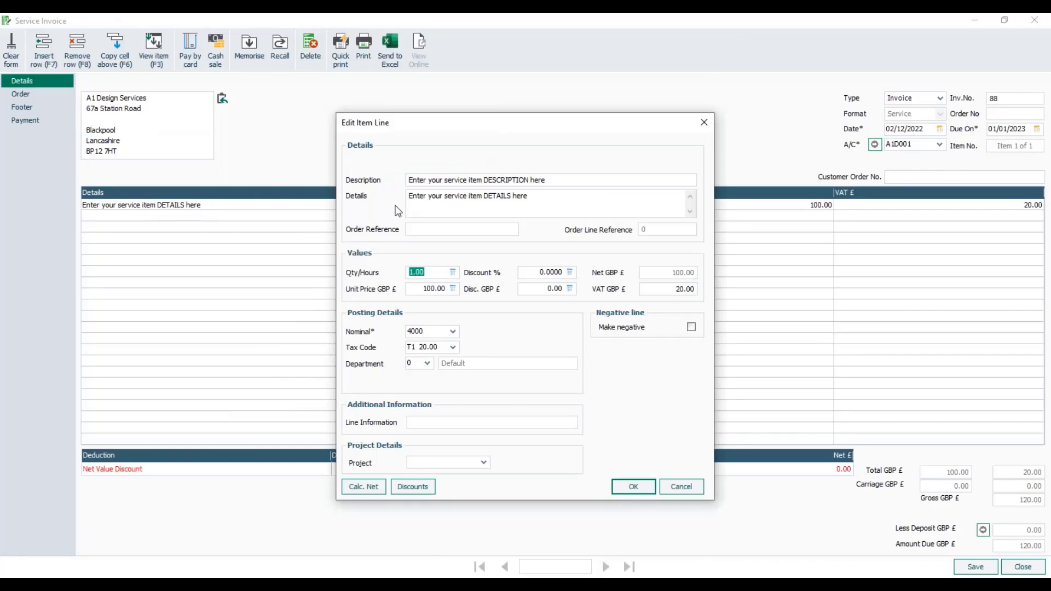
left_click_drag(556, 176, 411, 179)
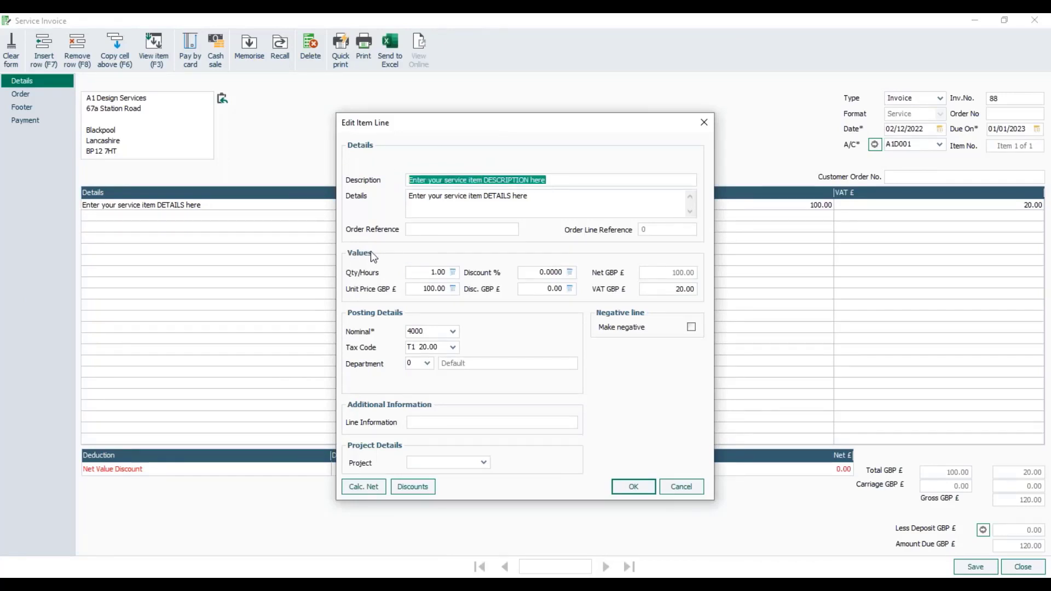
key("Tab")
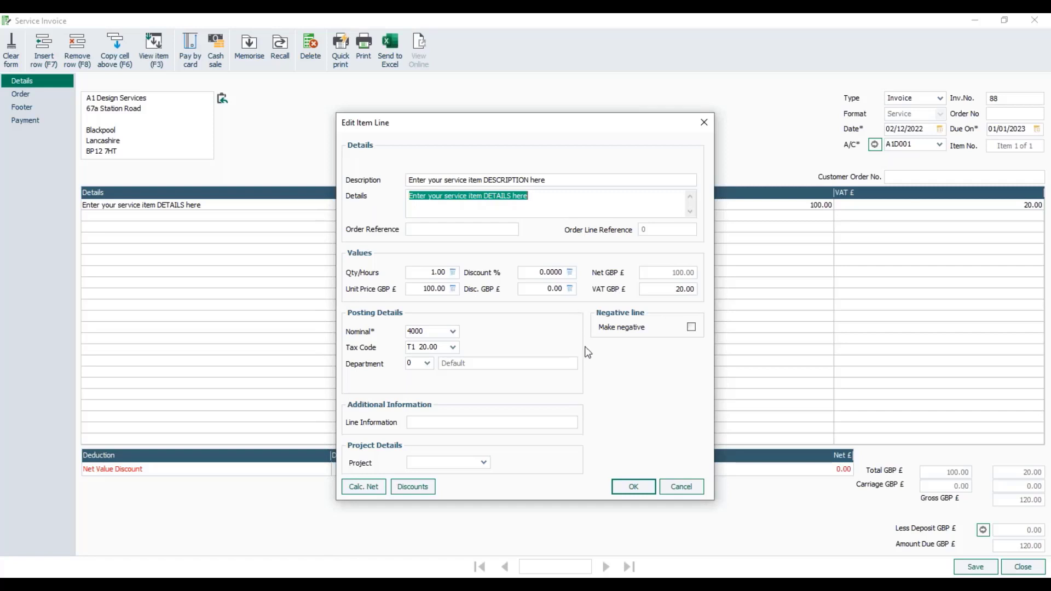
left_click(633, 488)
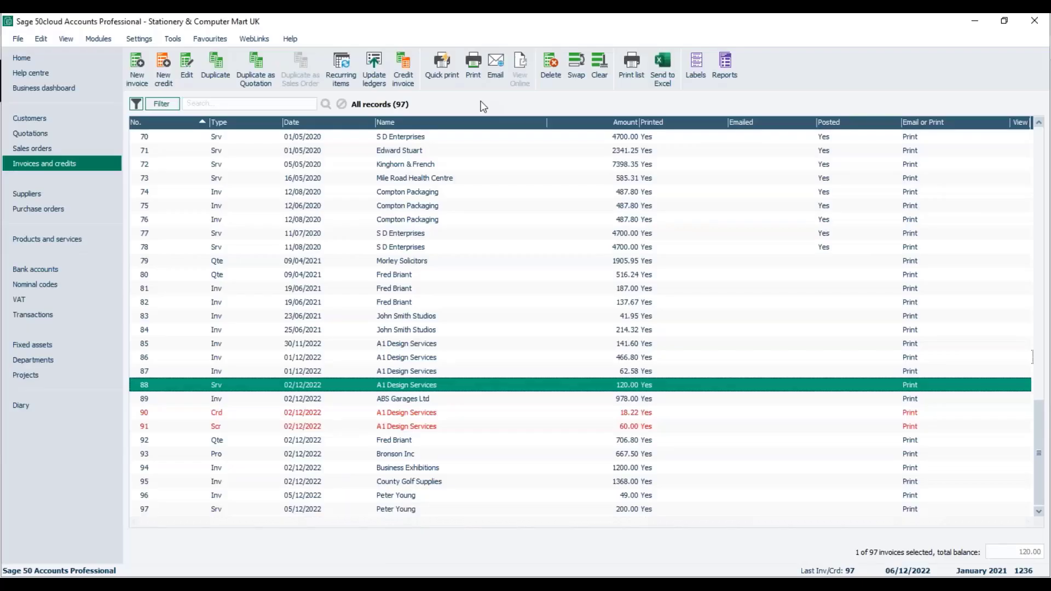
Preview service invoice 88 with Test Layout and examine at higher magnification which section and text its item line prints
left_click(474, 66)
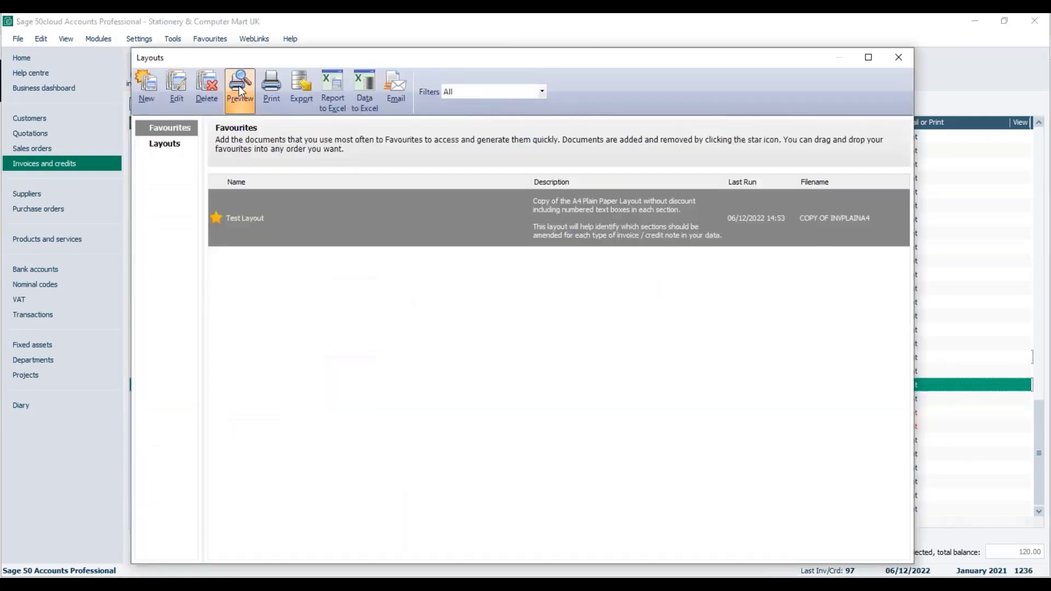
left_click(238, 85)
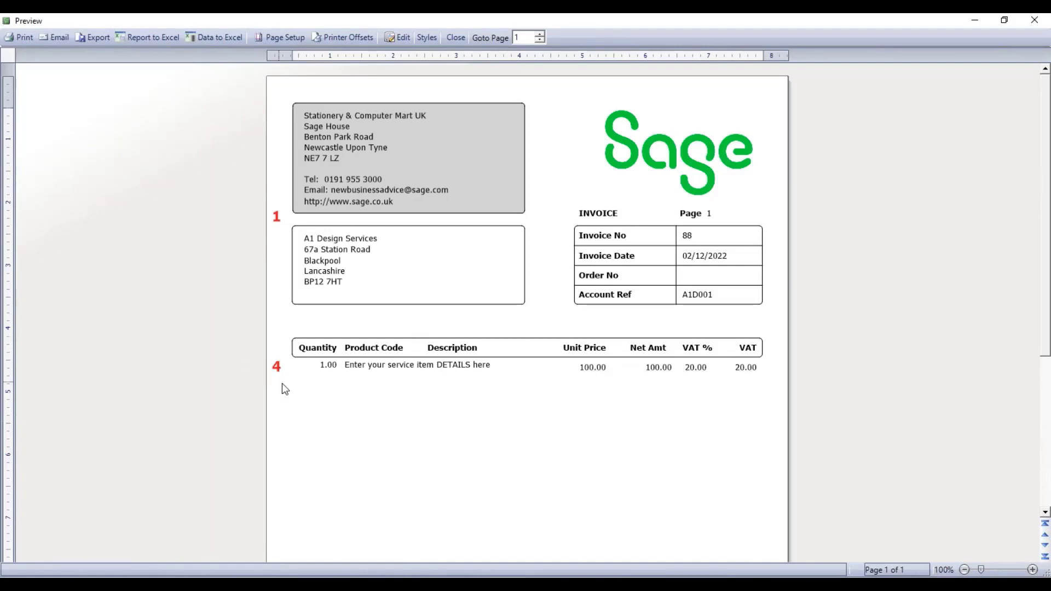
scroll(386, 422, "down", 3)
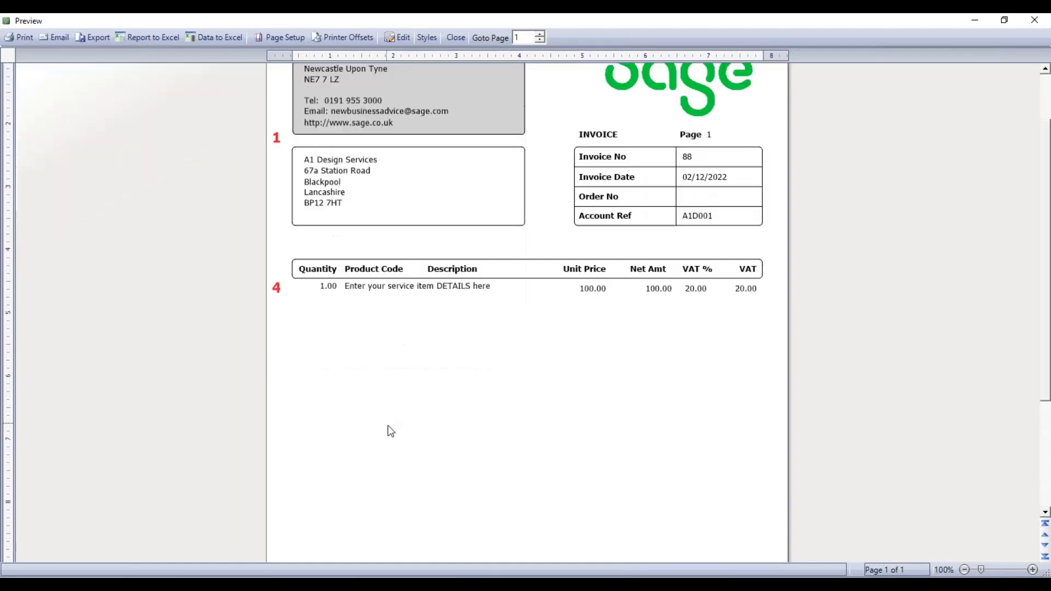
scroll(391, 431, "down", 6)
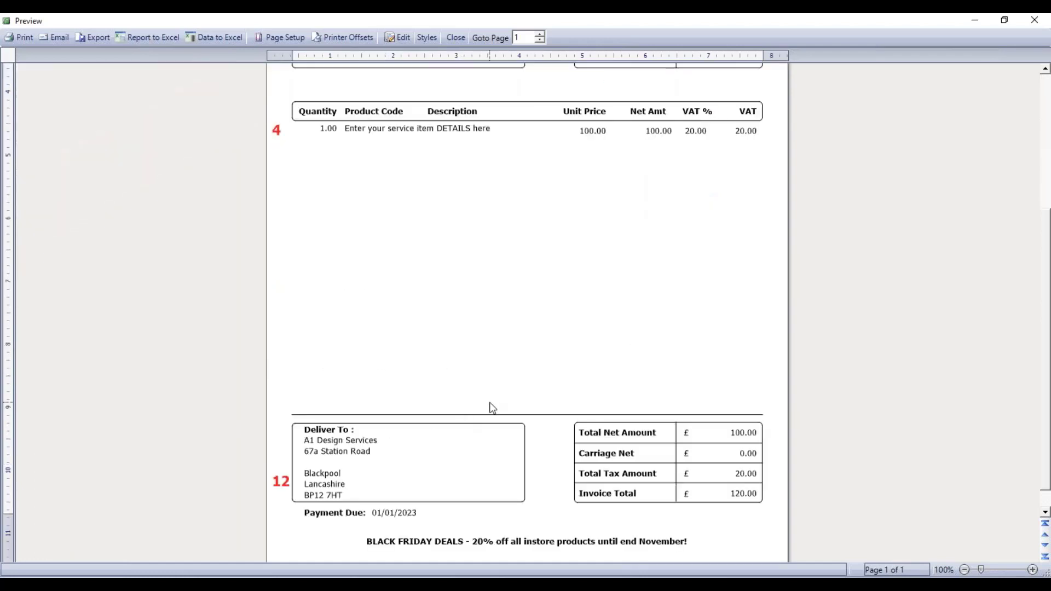
scroll(493, 408, "up", 3)
scroll(493, 407, "up", 3)
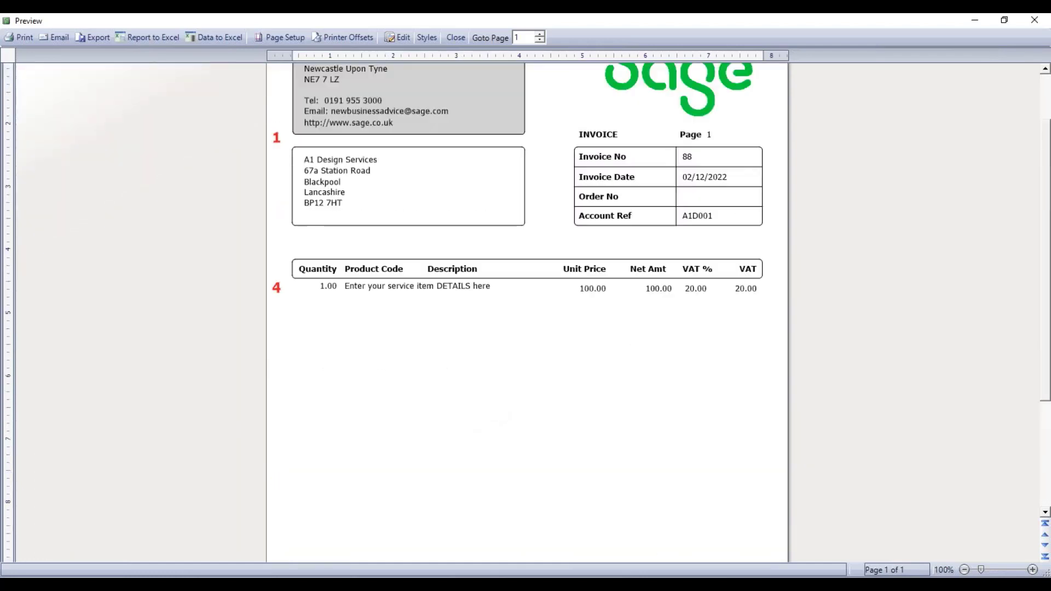
left_click(1002, 570)
left_click(1002, 570)
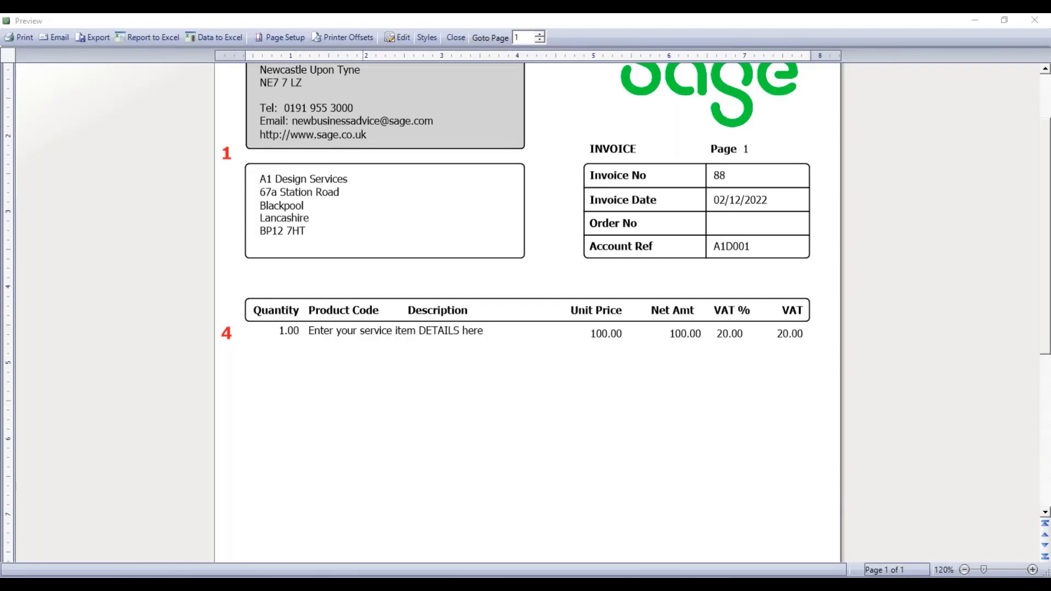
Switch to the Sage Knowledgebase article in the browser and read how to print a service item description and details on the same layout
key("alt+Tab")
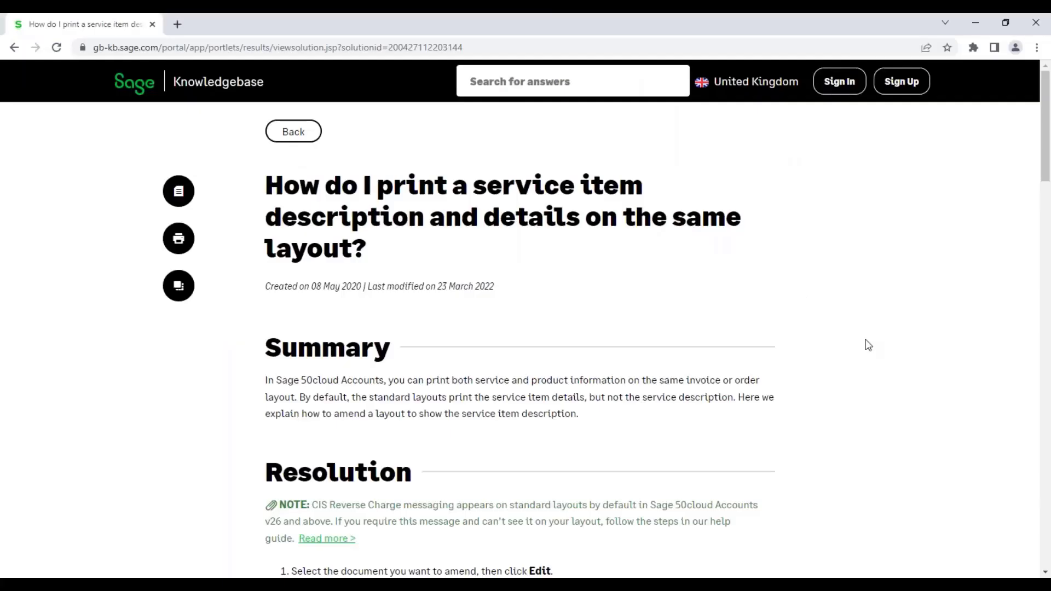
scroll(868, 345, "down", 1)
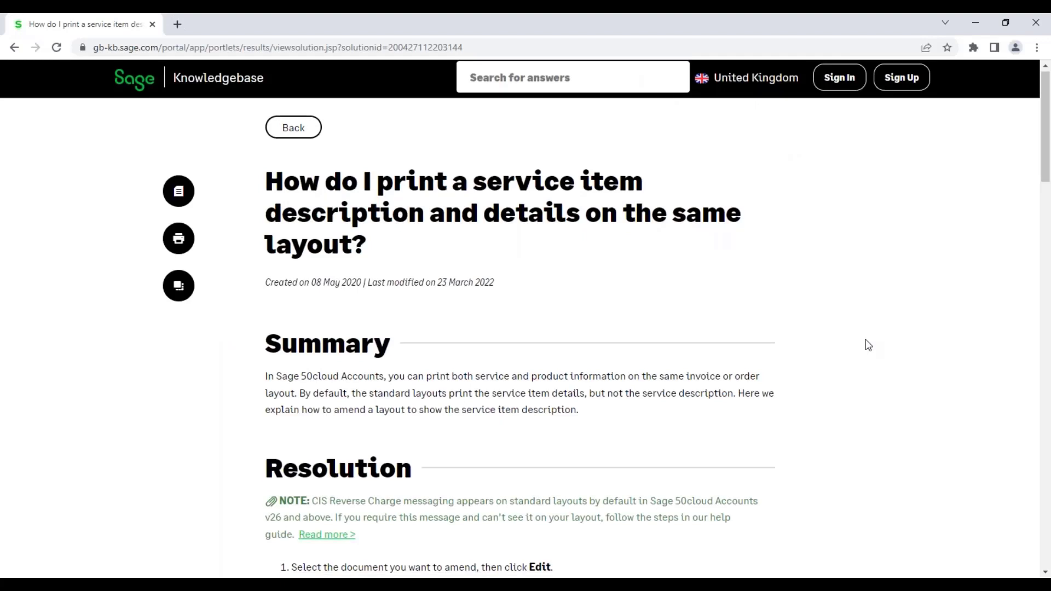
scroll(868, 345, "down", 3)
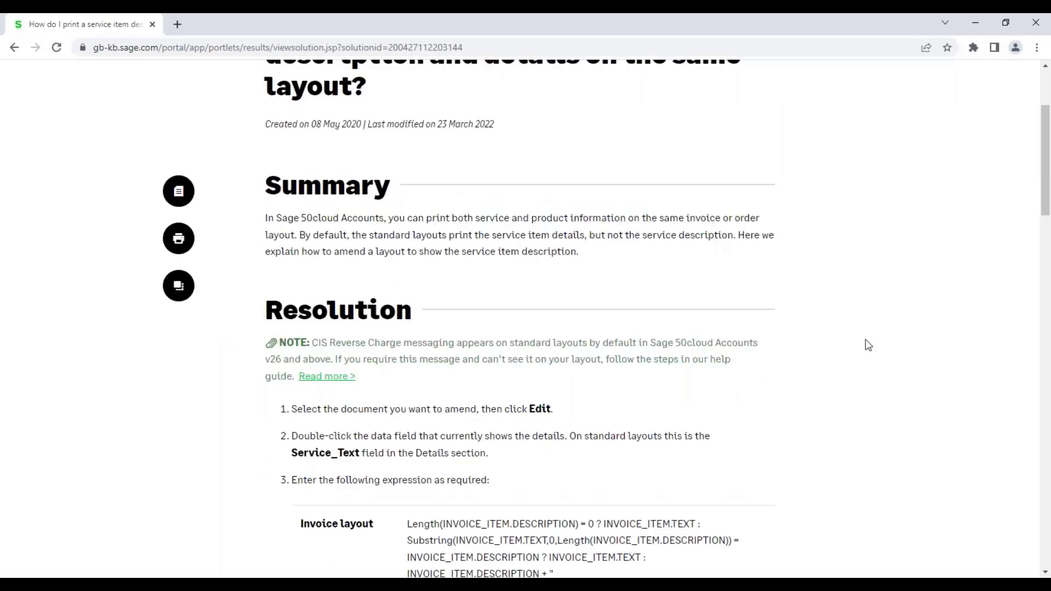
scroll(868, 345, "down", 4)
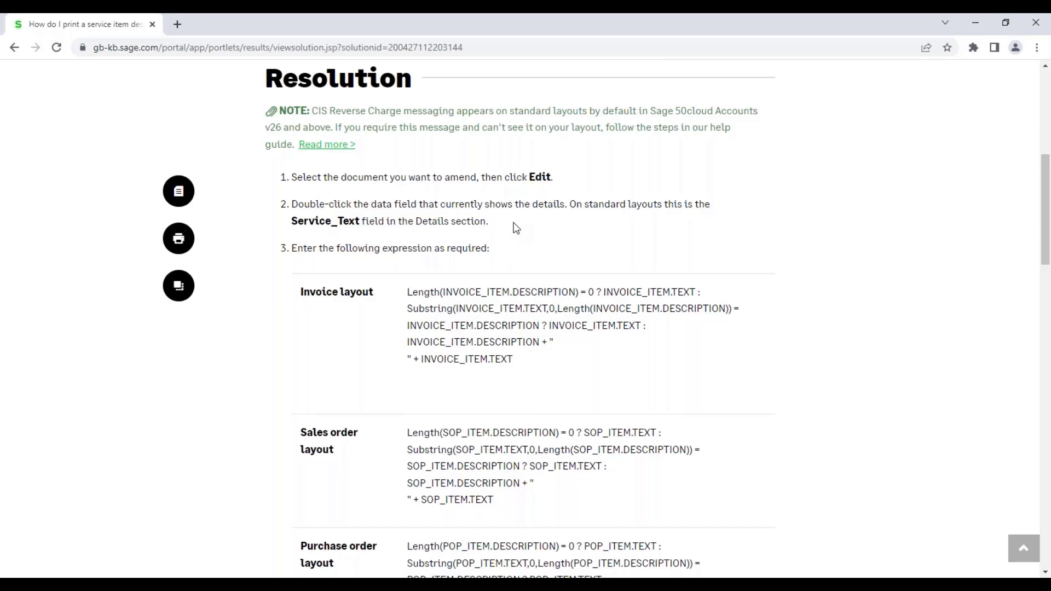
Copy the complete Invoice layout expression from step 3 of the article, including its INVOICE_ITEM.TEXT ending, and close the browser
left_click_drag(514, 362, 408, 291)
key("ctrl+c")
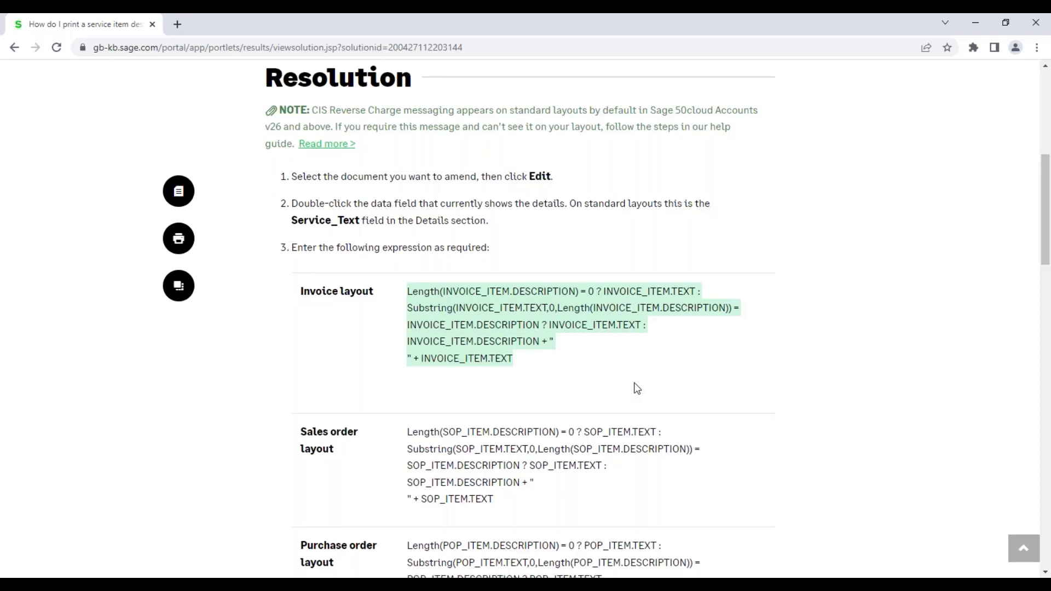
scroll(637, 389, "down", 1)
scroll(637, 388, "down", 1)
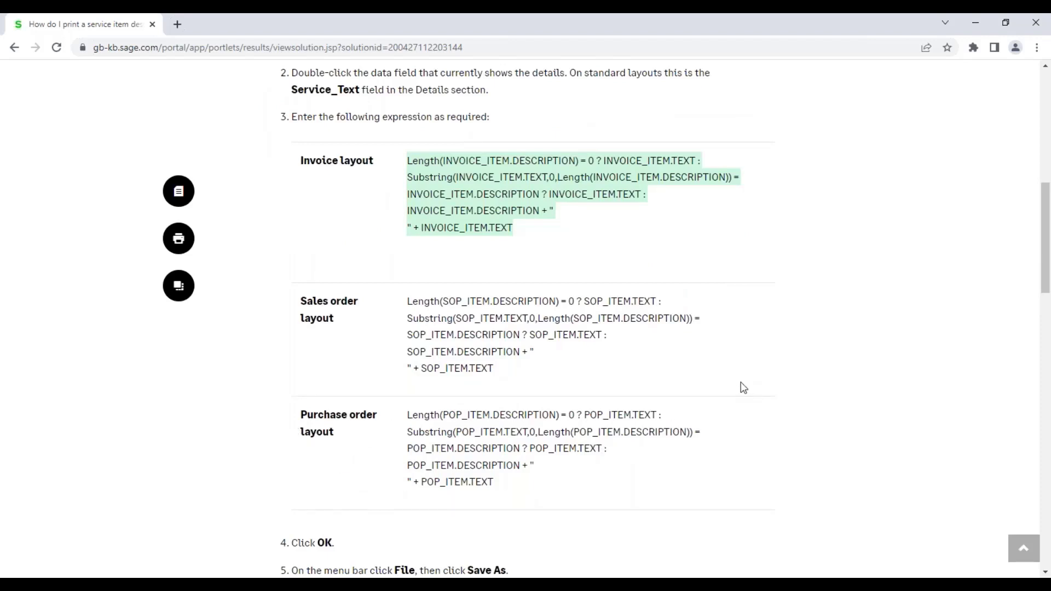
scroll(741, 329, "up", 1)
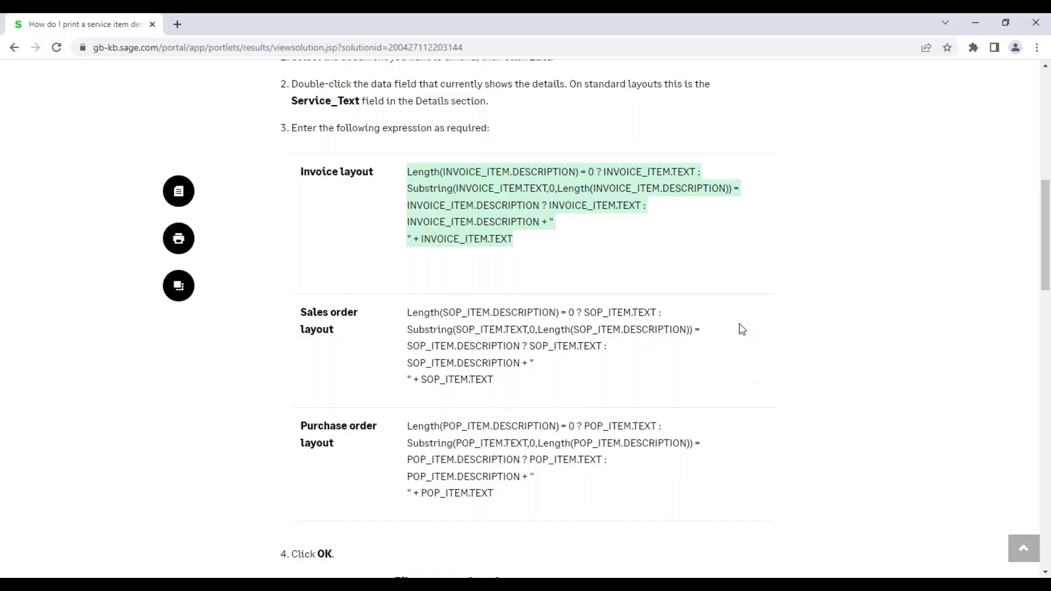
scroll(742, 329, "up", 1)
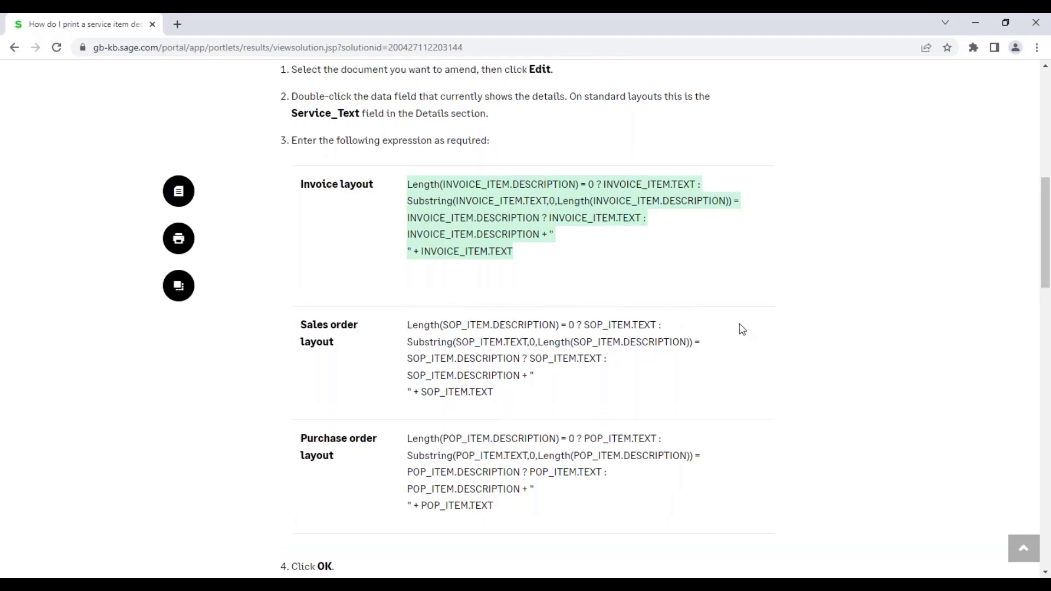
scroll(742, 329, "up", 1)
right_click(486, 248)
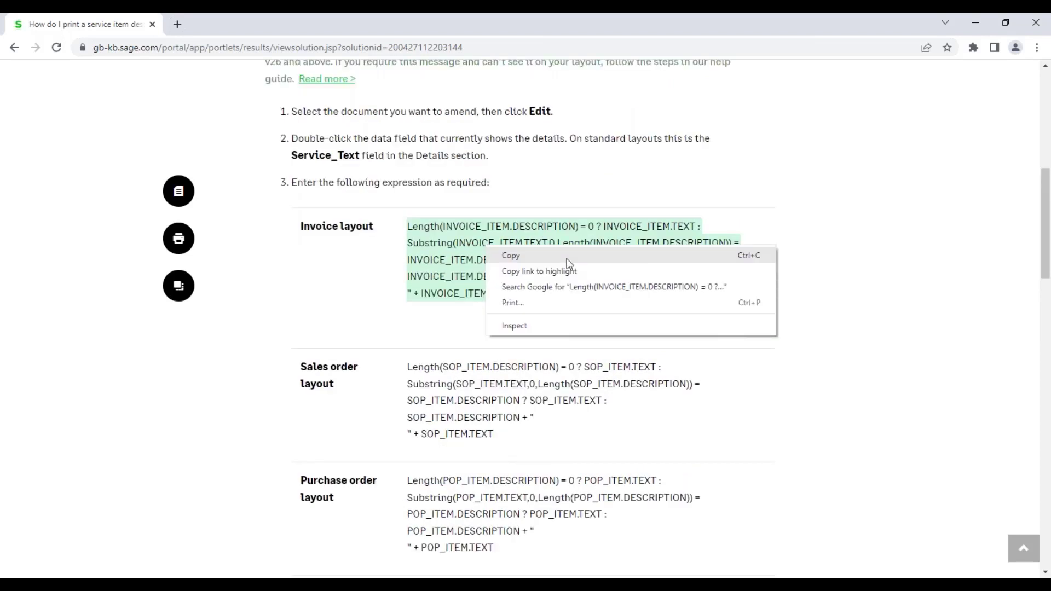
left_click(567, 259)
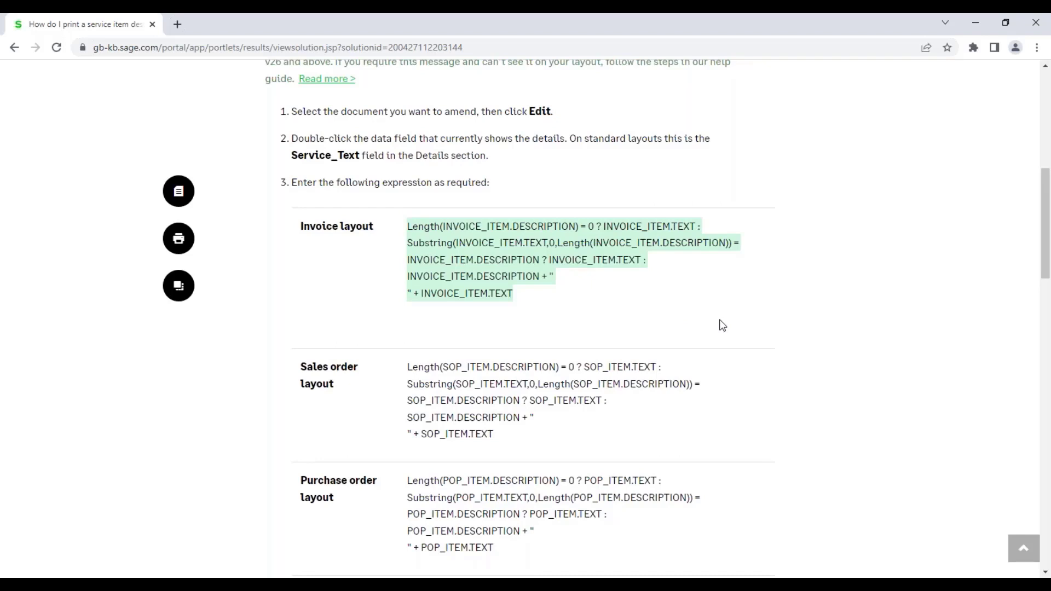
left_click(1037, 25)
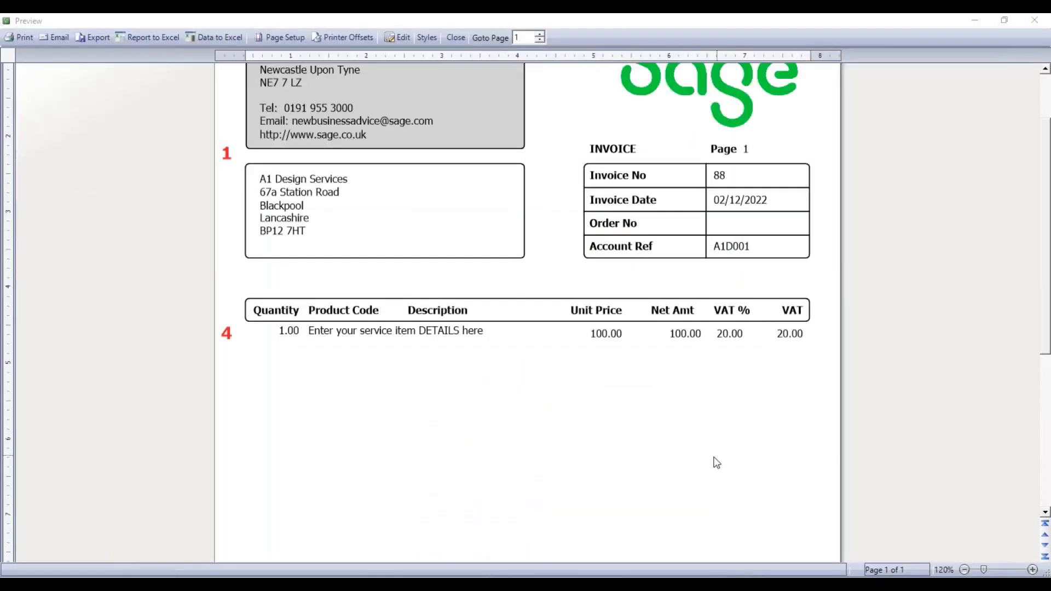
Open the previewed Test Layout in Sage Report Designer and locate the Service_Text field in section 4, Details
left_click(398, 39)
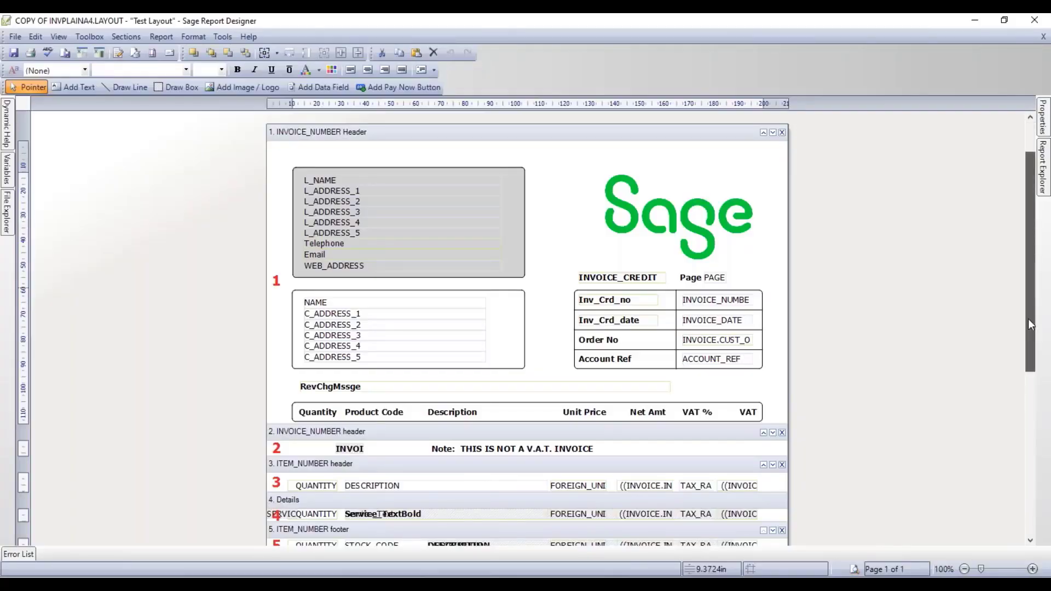
left_click_drag(1031, 325, 1030, 359)
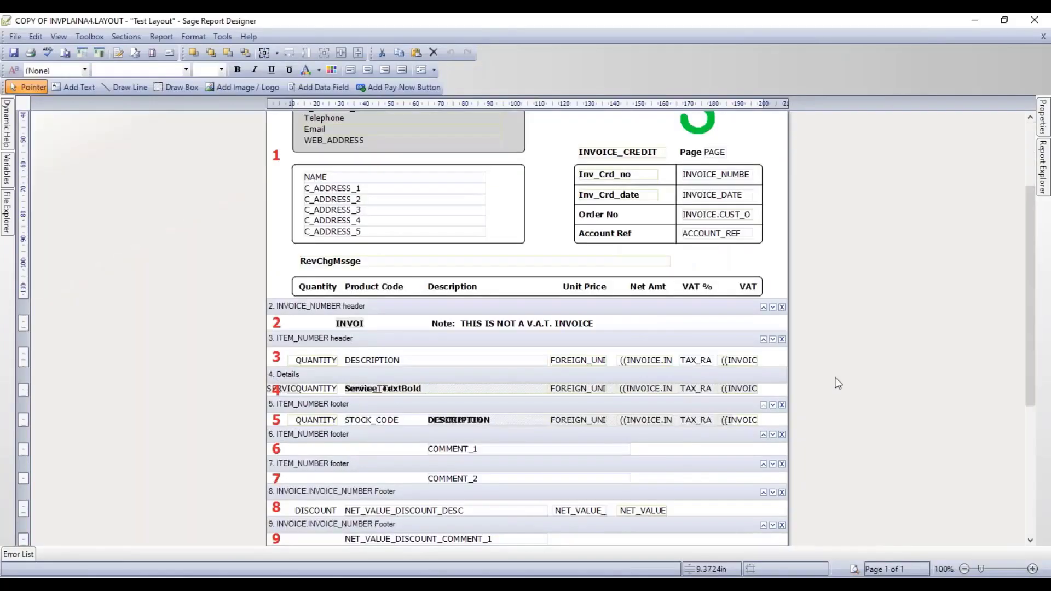
left_click(309, 374)
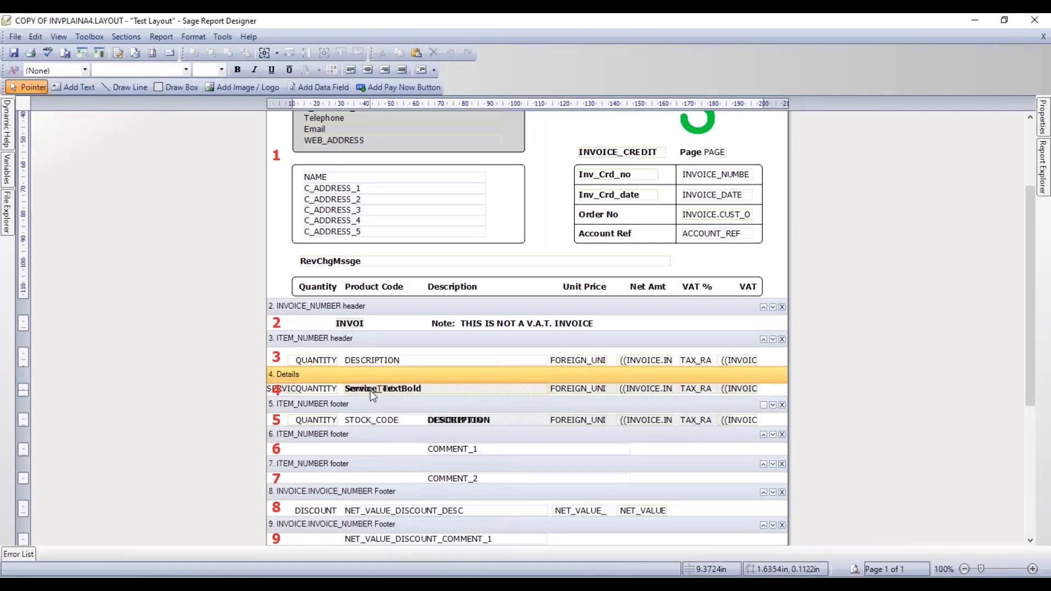
mouse_move(385, 394)
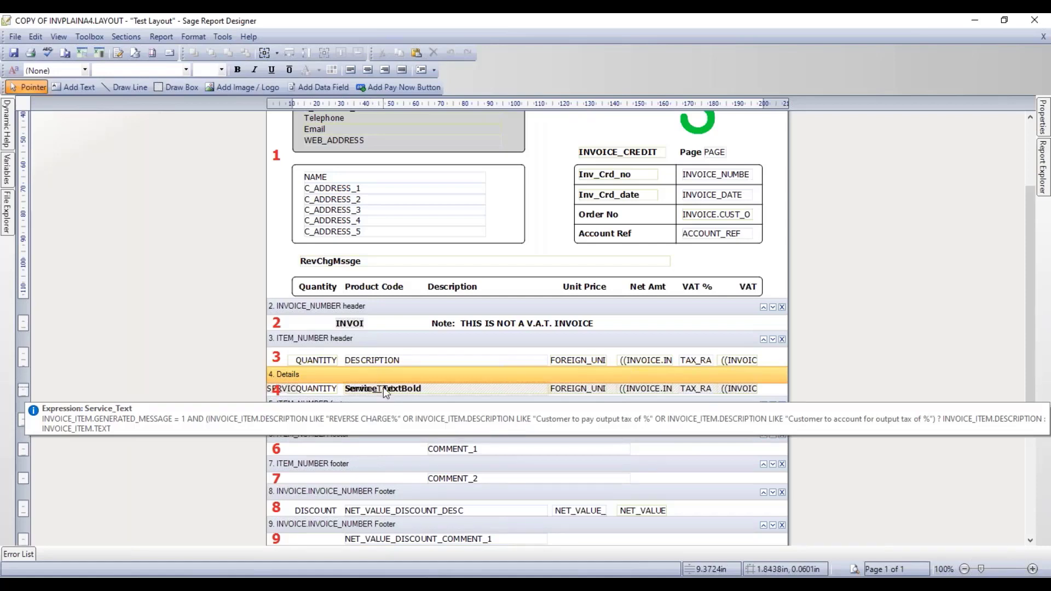
Replace the whole Service_Text expression with the copied Invoice layout expression, save the layout and close the designer
double_click(384, 386)
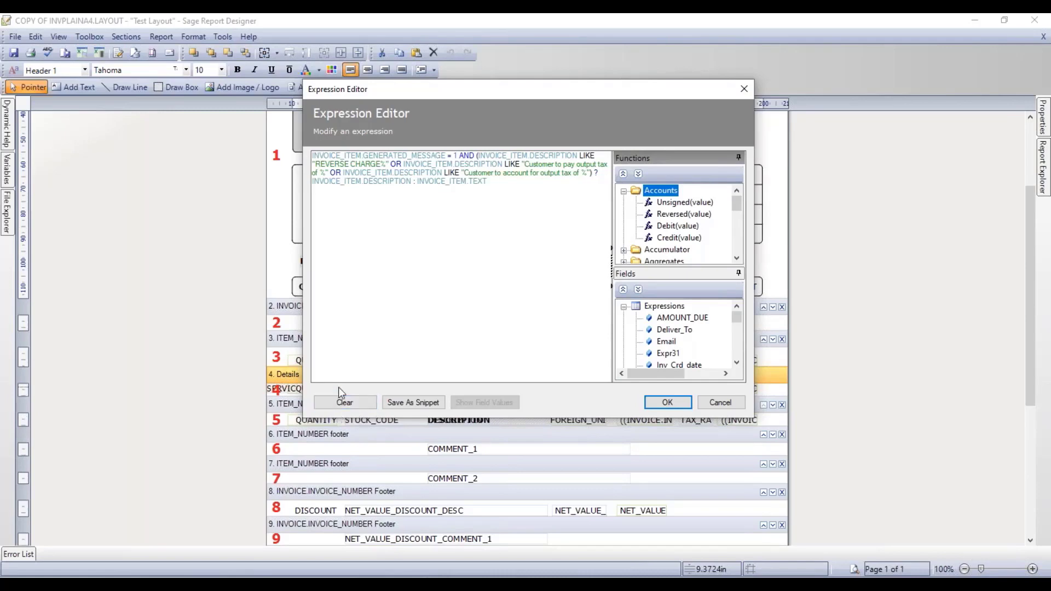
left_click(343, 402)
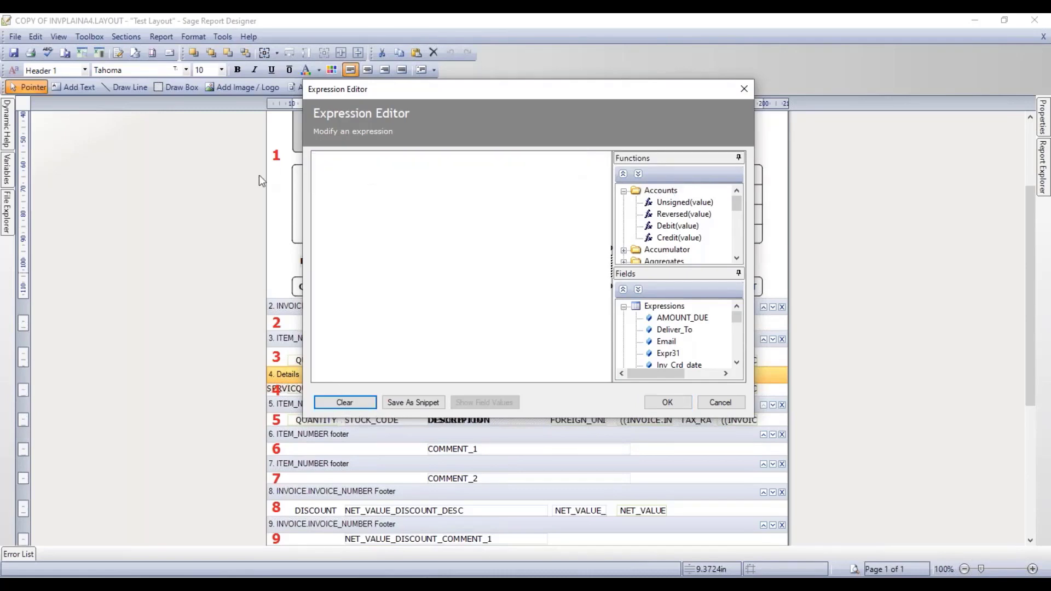
right_click(319, 162)
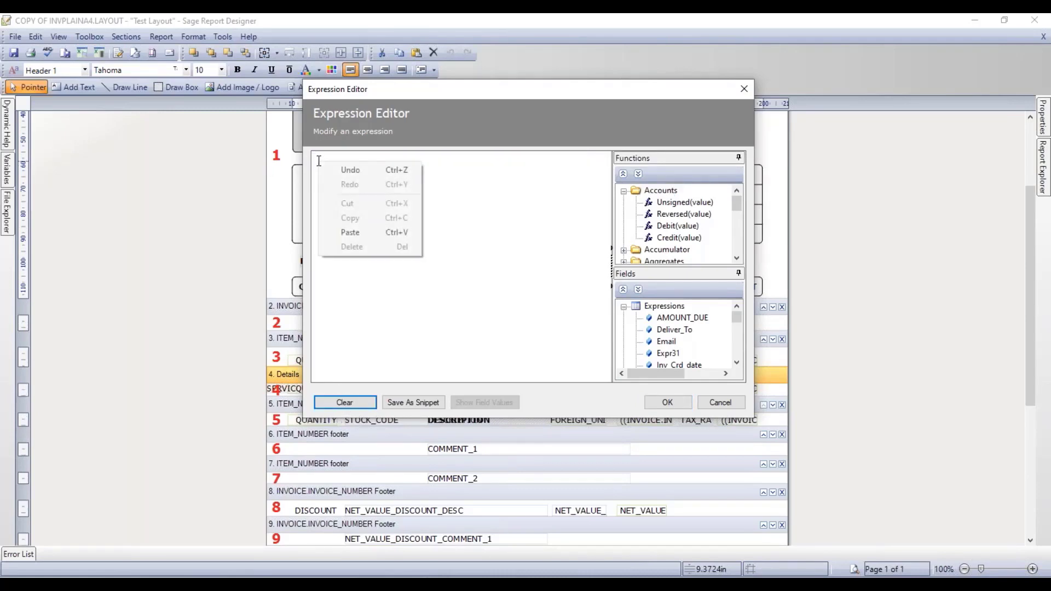
left_click(329, 236)
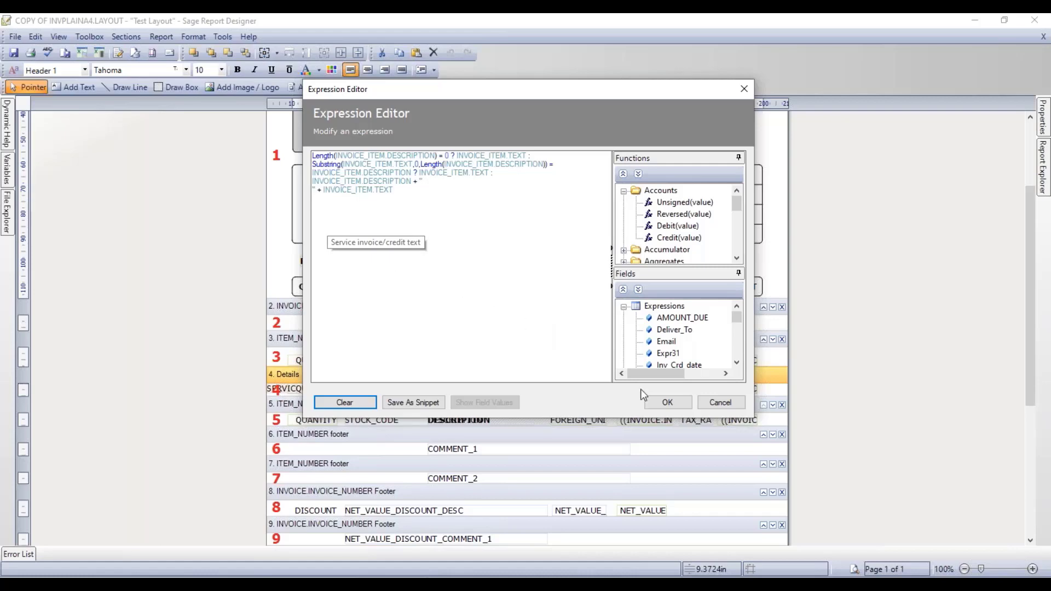
left_click(666, 404)
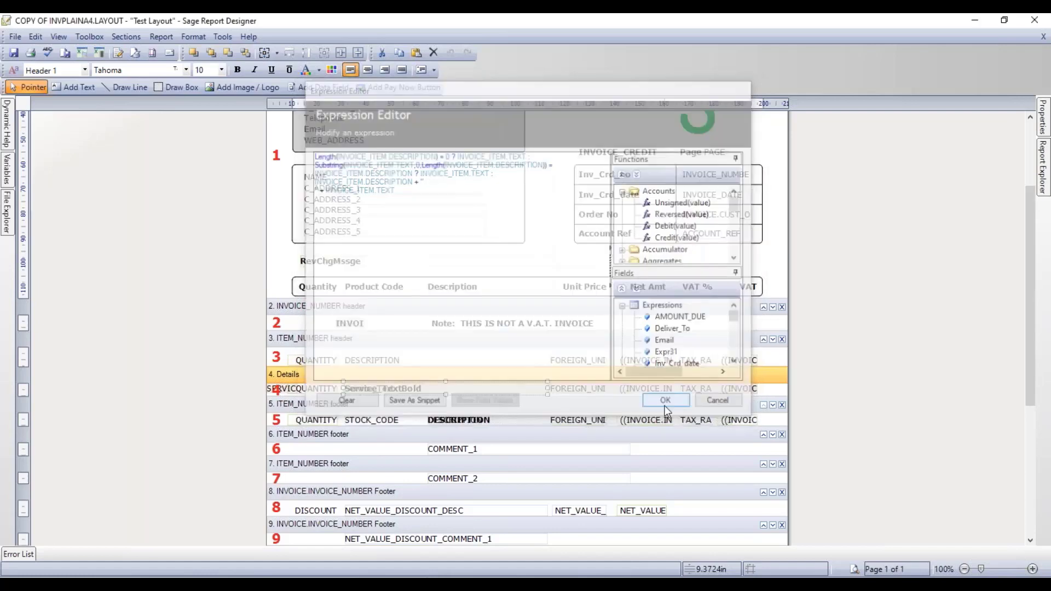
left_click(14, 53)
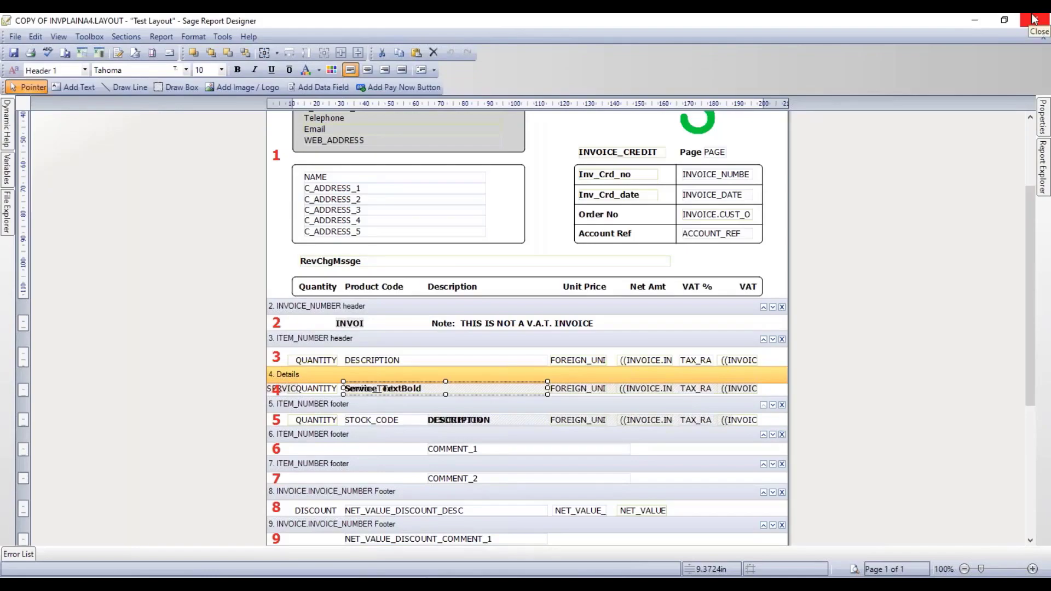
left_click(1035, 19)
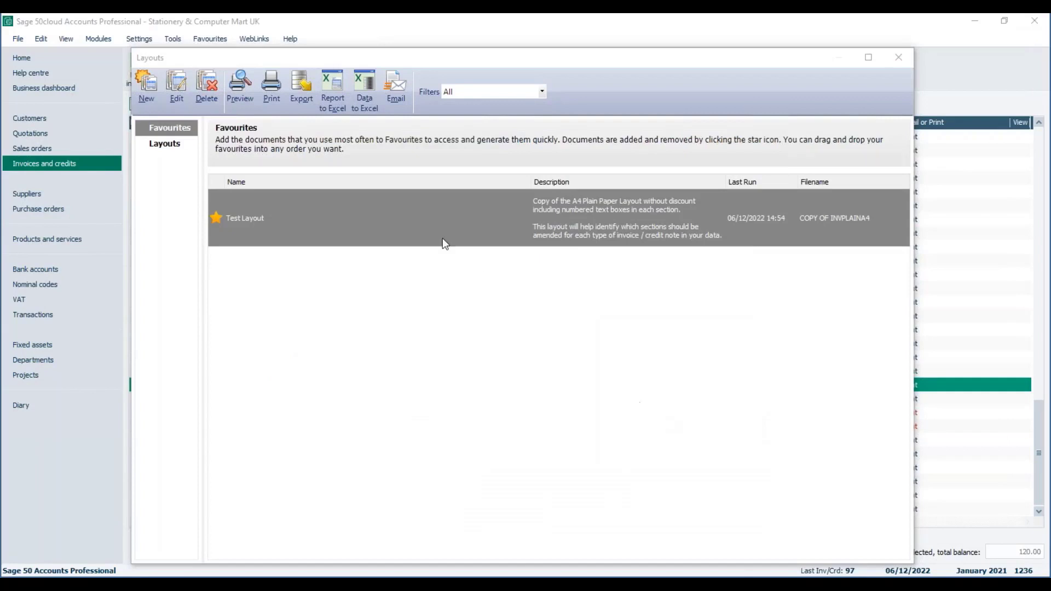
Preview invoice 88 with Test Layout again to check its description and details lines, and return to the invoice list
left_click(239, 86)
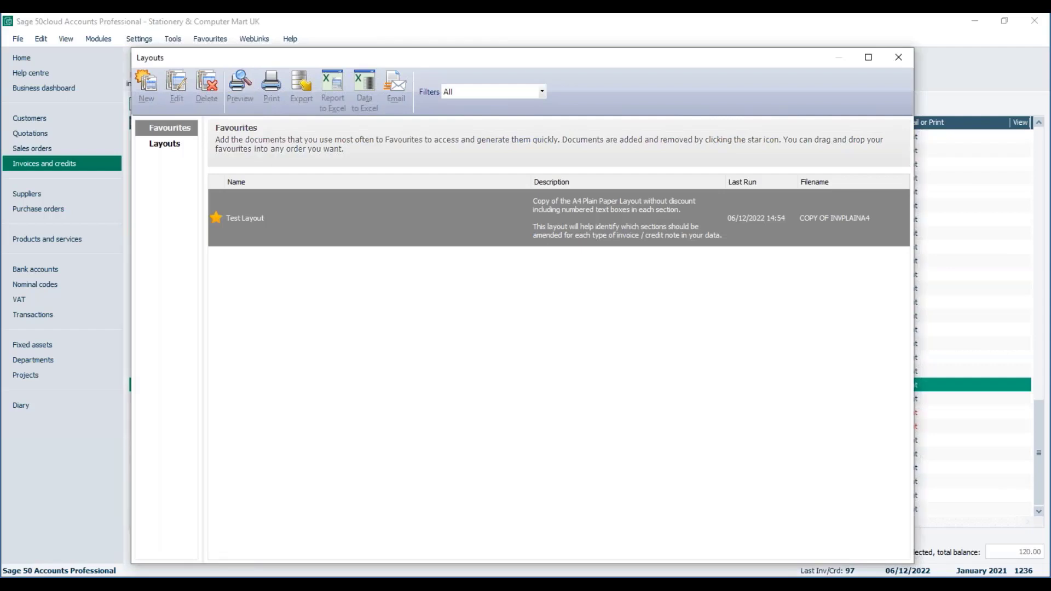
left_click(770, 94)
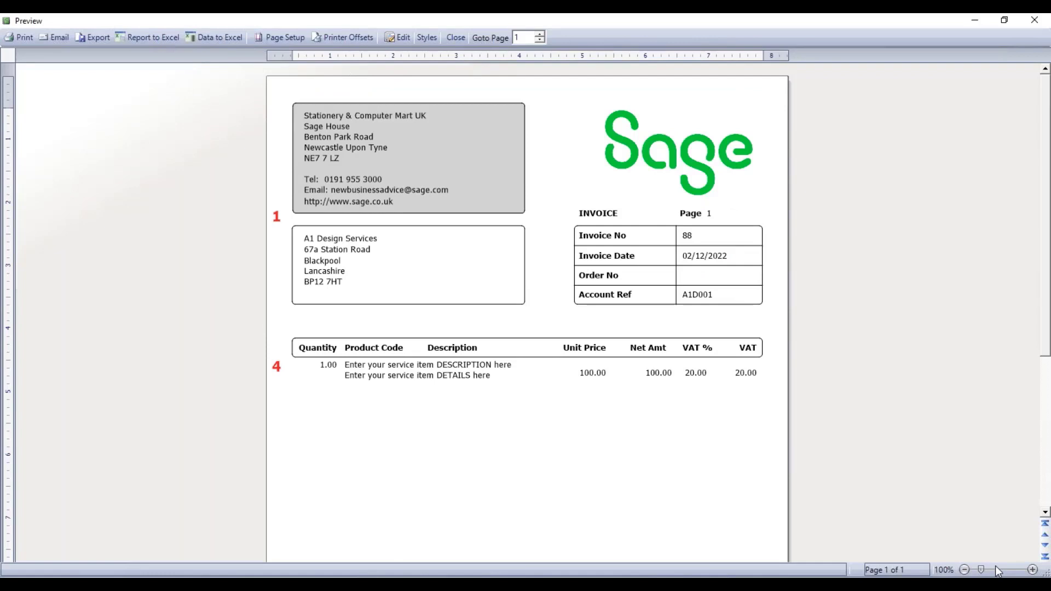
left_click(995, 566)
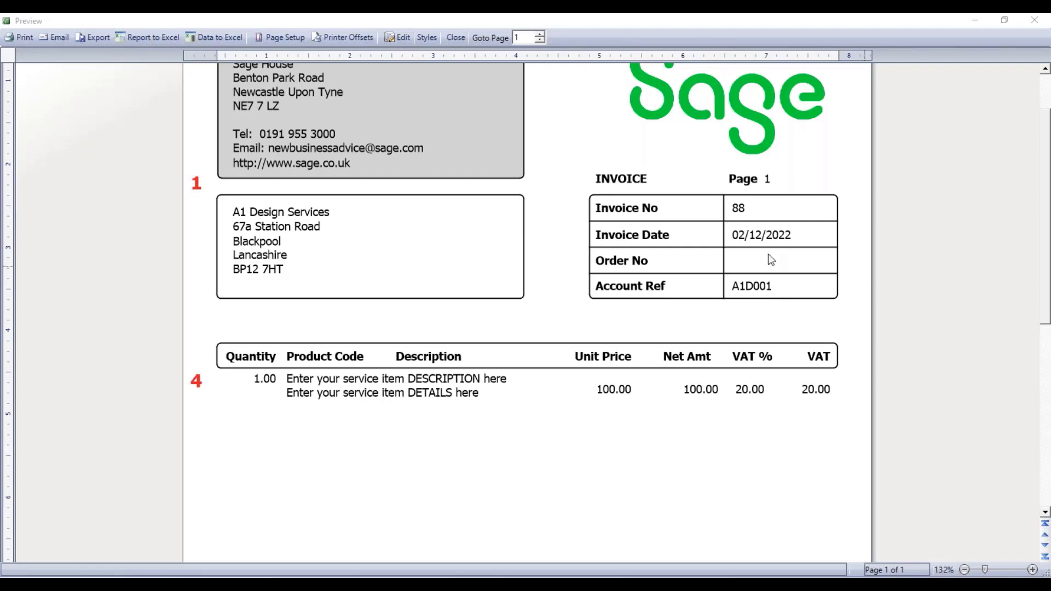
left_click(456, 37)
left_click(899, 58)
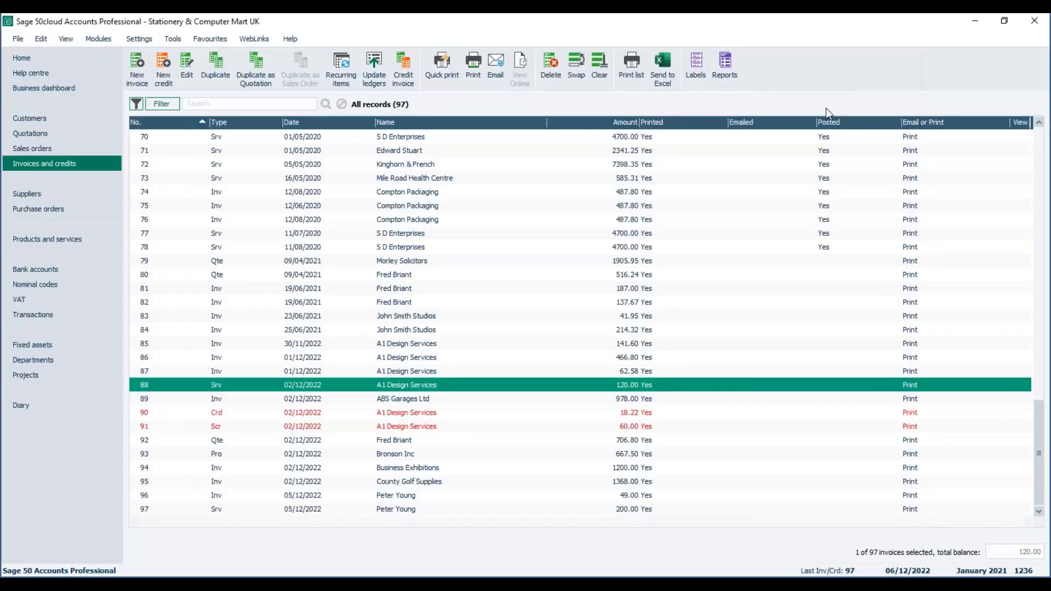
Open invoice 89, check the product records behind its PC004 and INST001 lines, and close it without changes
left_click(243, 400)
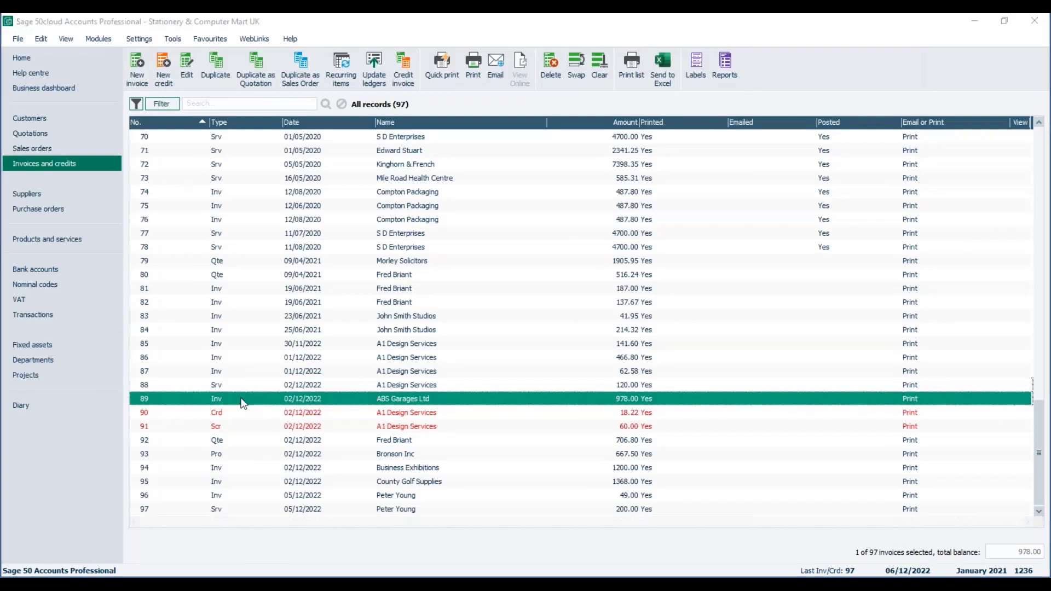
double_click(242, 399)
left_click(240, 205)
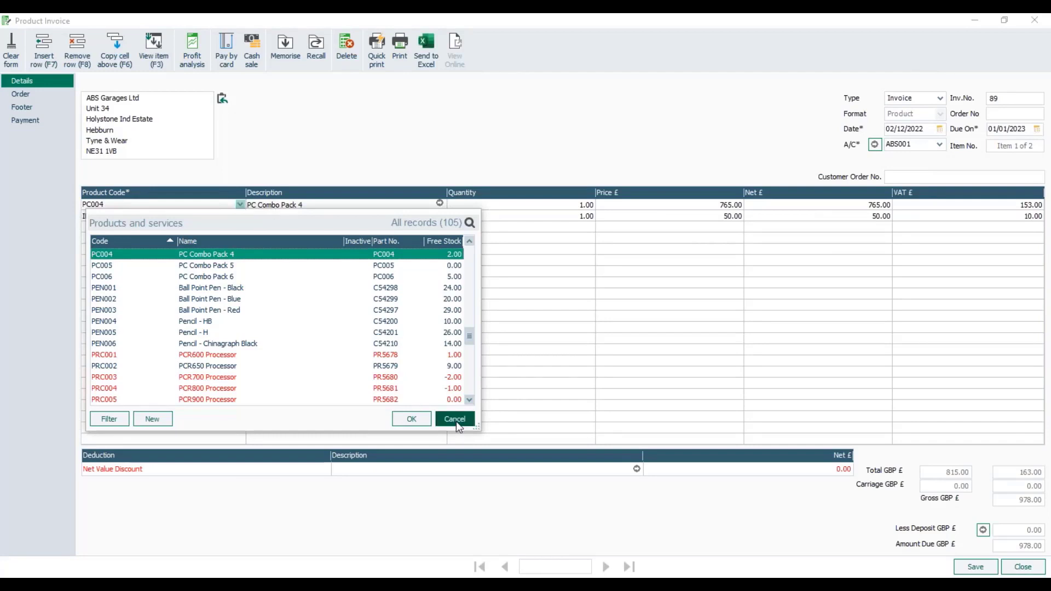
left_click(457, 420)
left_click(239, 216)
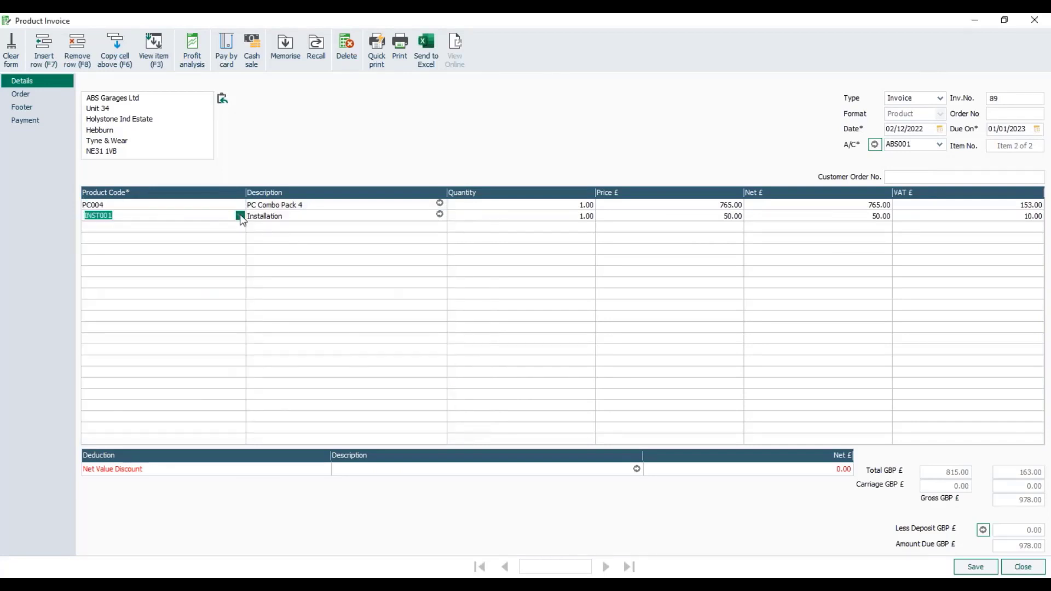
left_click(239, 215)
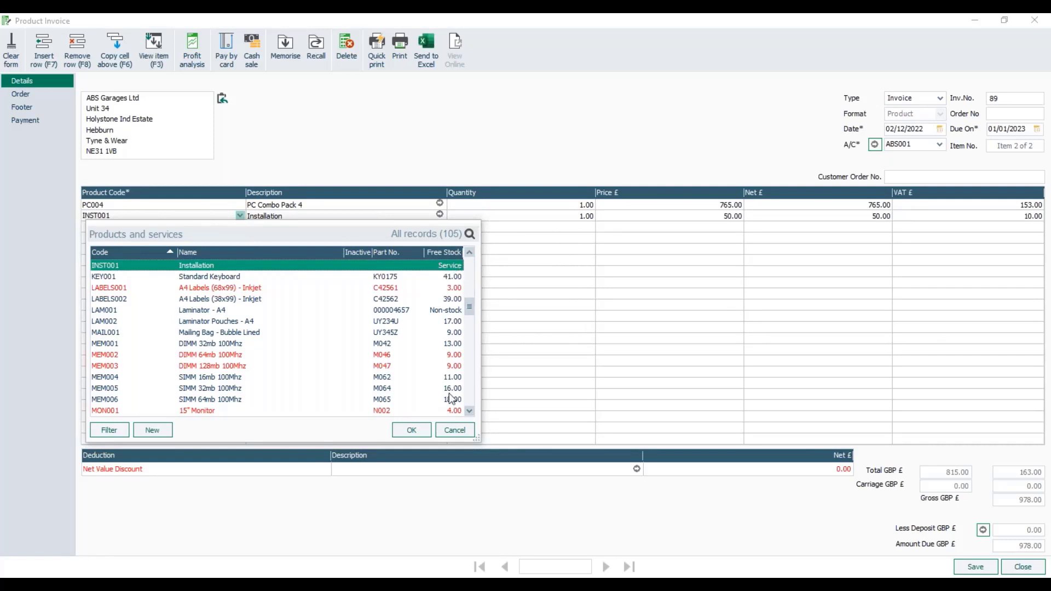
left_click(449, 432)
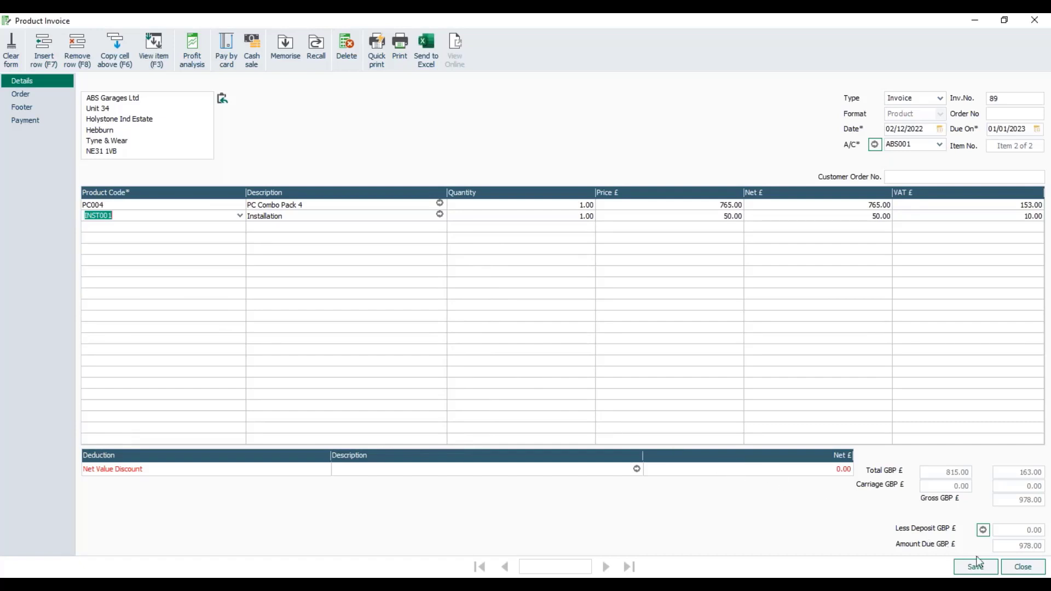
left_click(1019, 569)
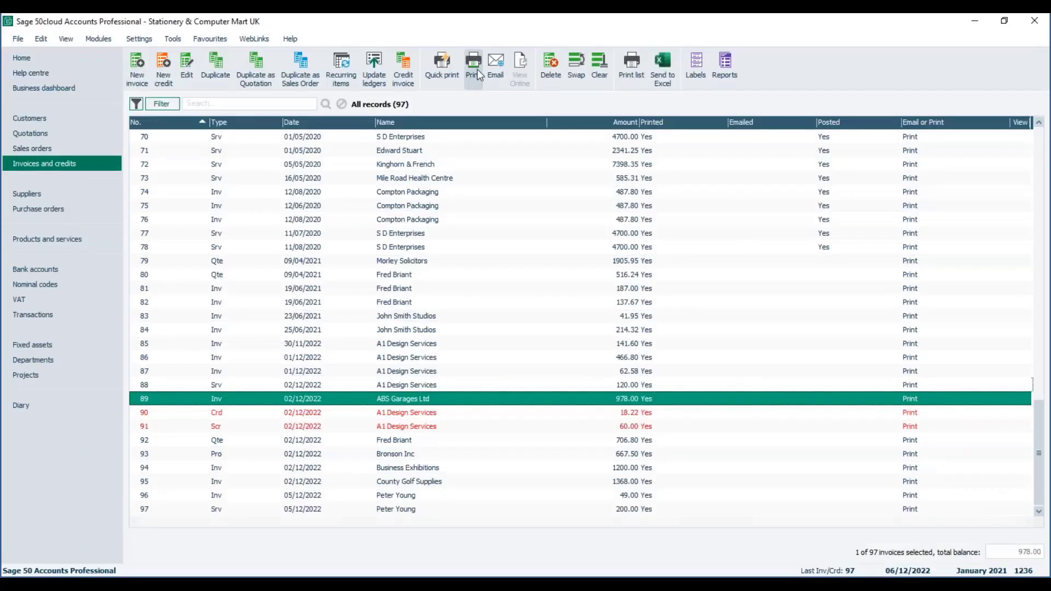
Preview invoice 89 with Test Layout and examine which columns its product and service lines print in
left_click(473, 64)
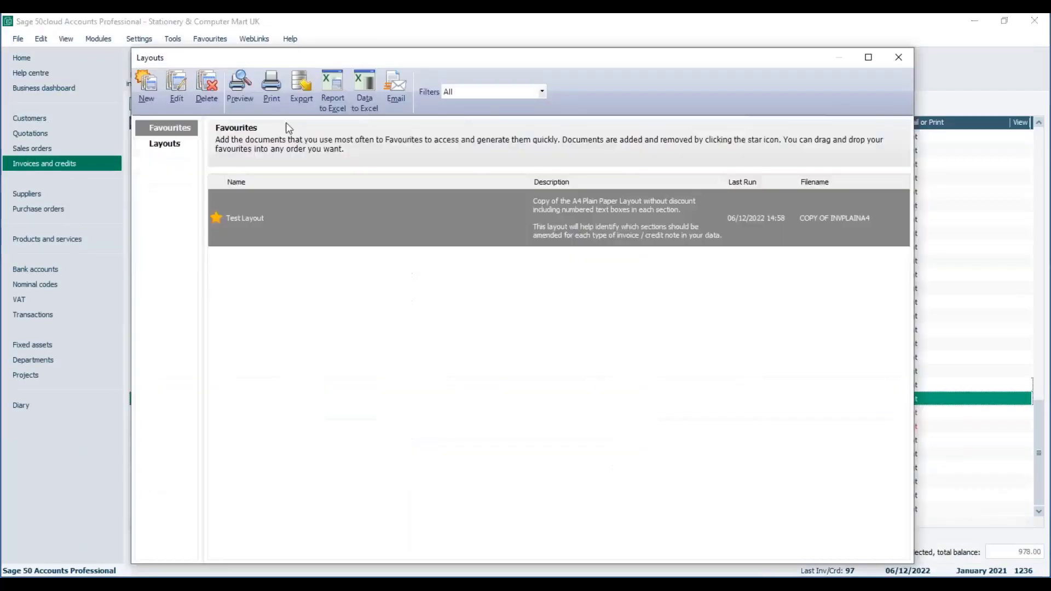
left_click(240, 86)
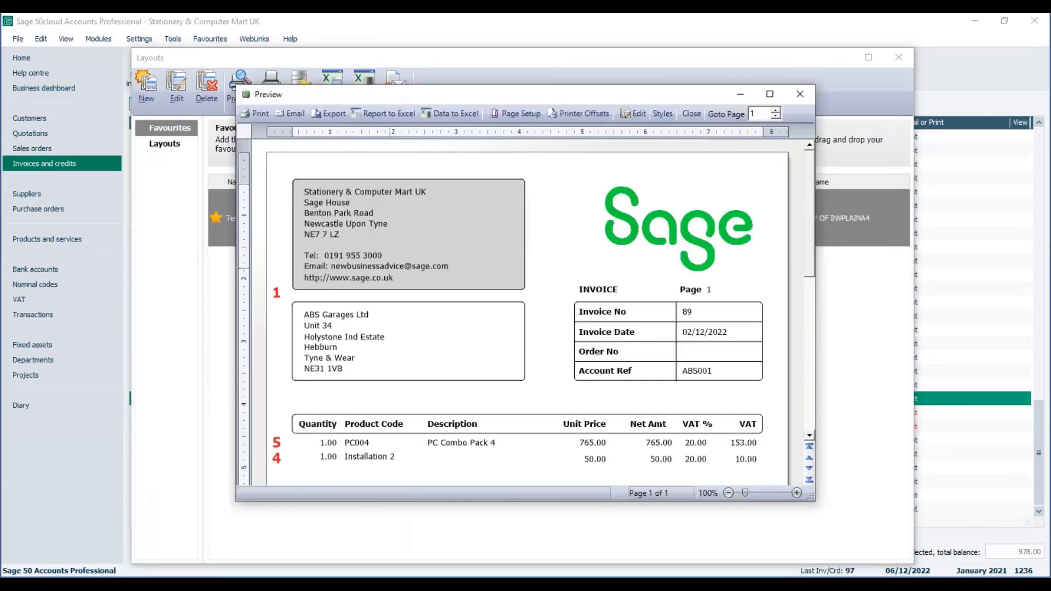
left_click(770, 94)
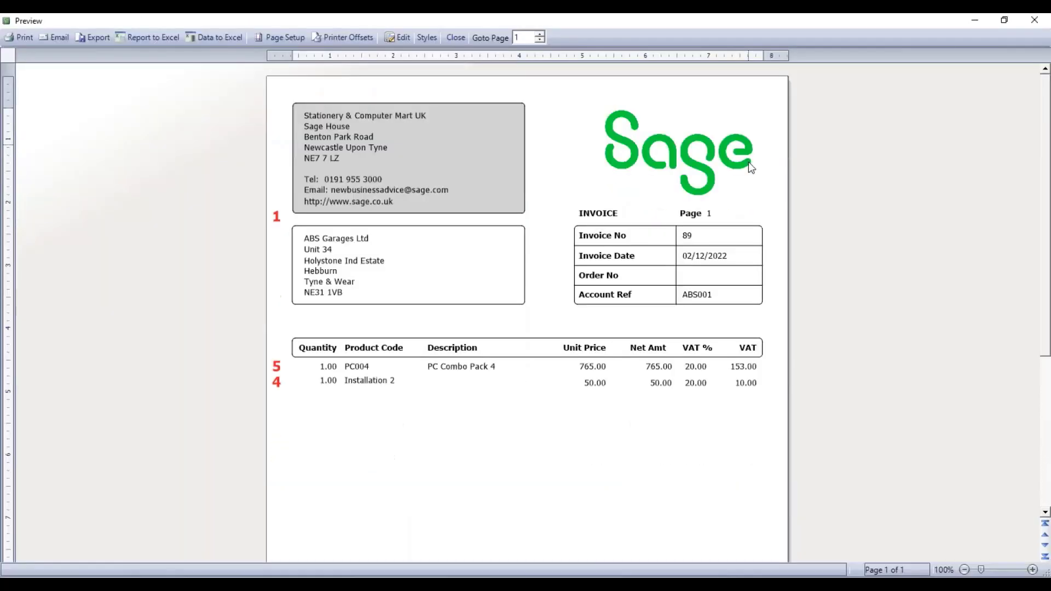
left_click(1002, 570)
left_click(1002, 570)
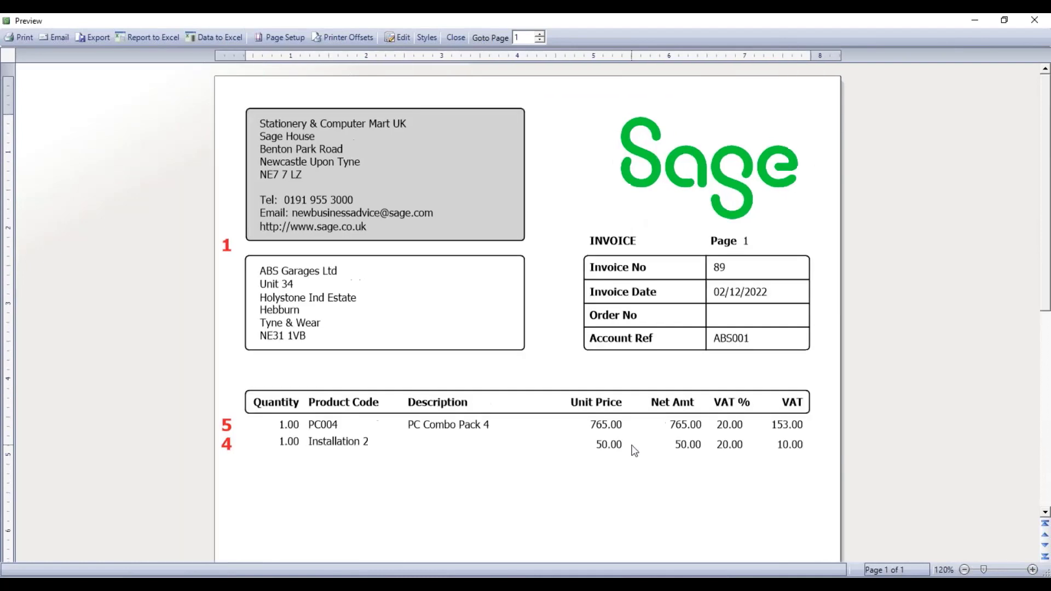
scroll(630, 446, "down", 3)
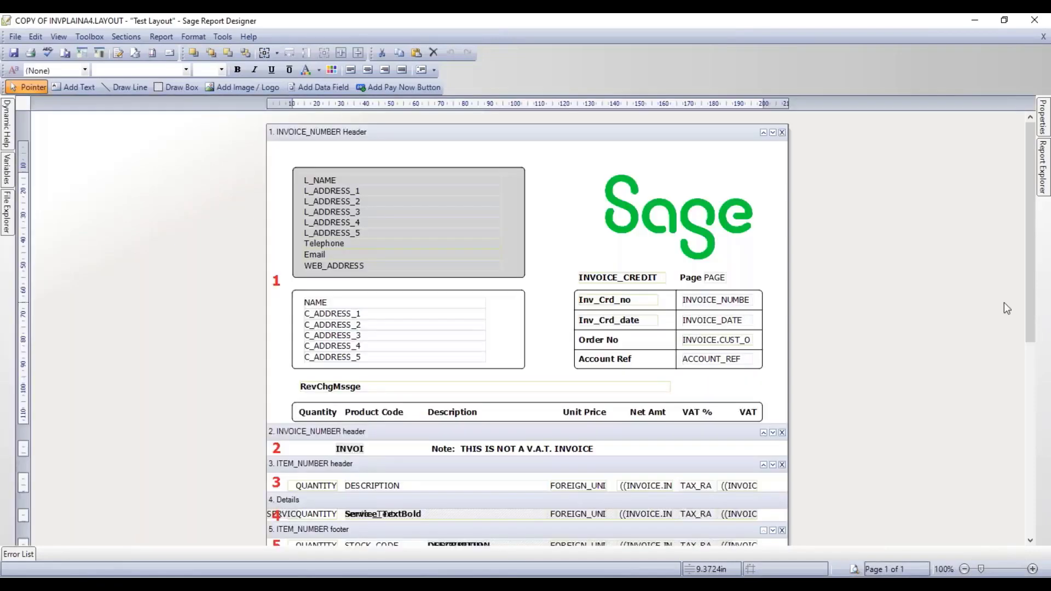
In the Test Layout designer, move Service_Text and Service_TextBold in section 4, Details, under the Description column heading
scroll(1004, 303, "down", 3)
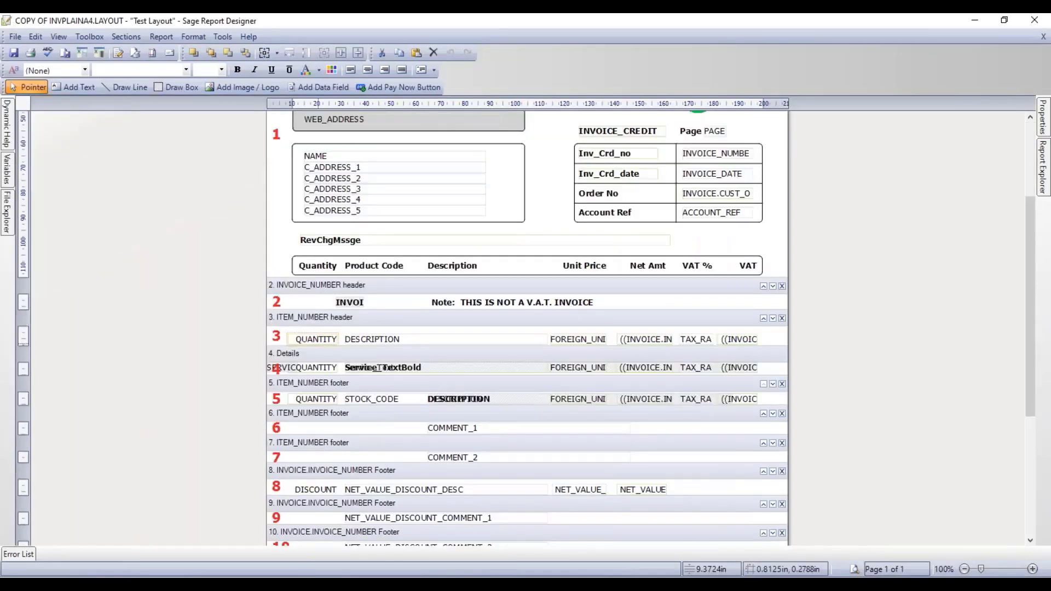
left_click(350, 357)
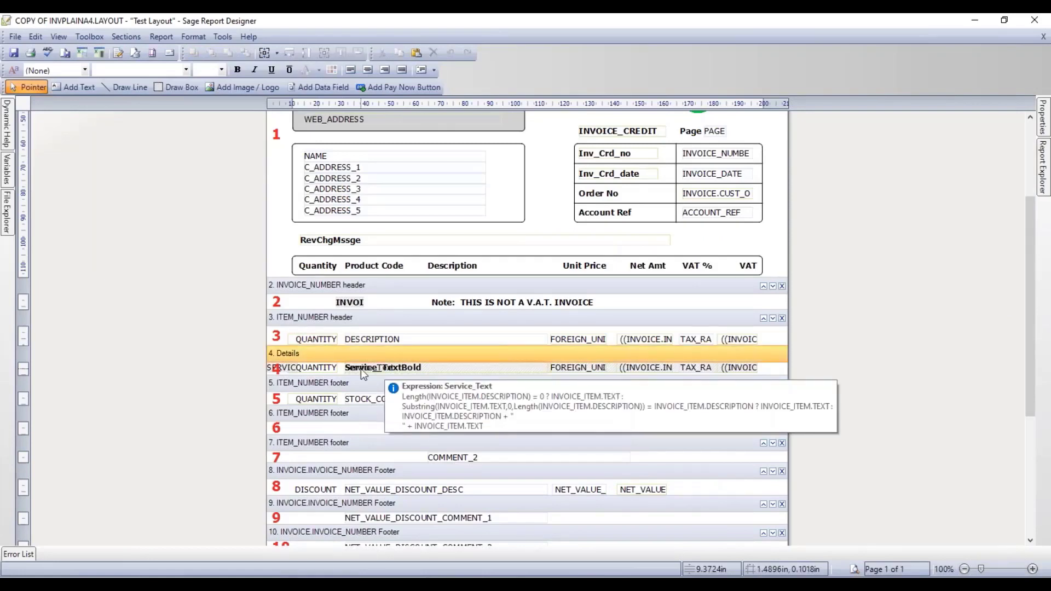
left_click(361, 369)
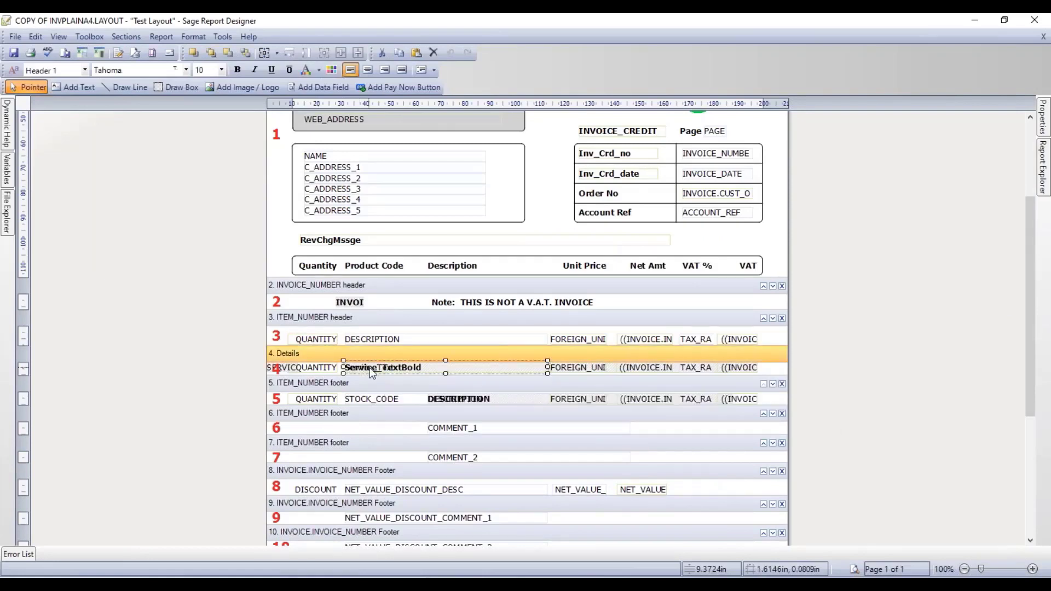
left_click_drag(371, 372, 455, 374)
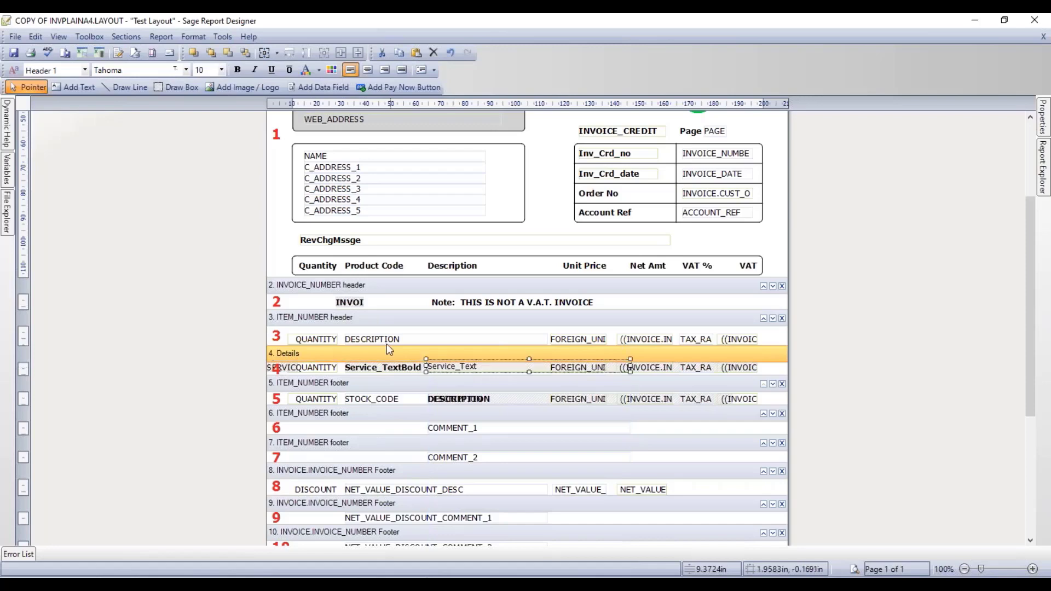
left_click(369, 370)
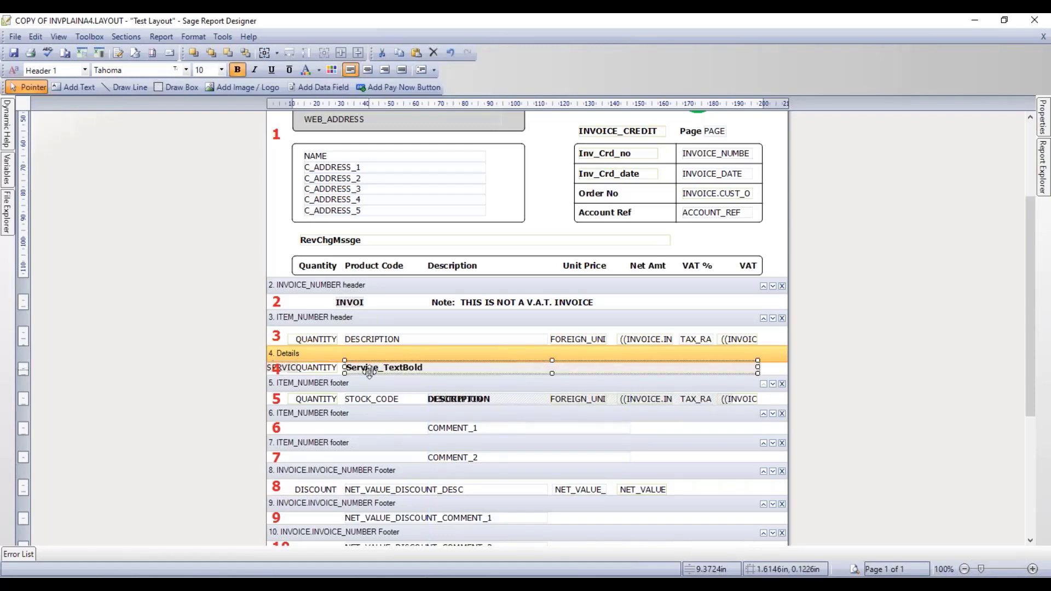
left_click_drag(369, 372, 451, 372)
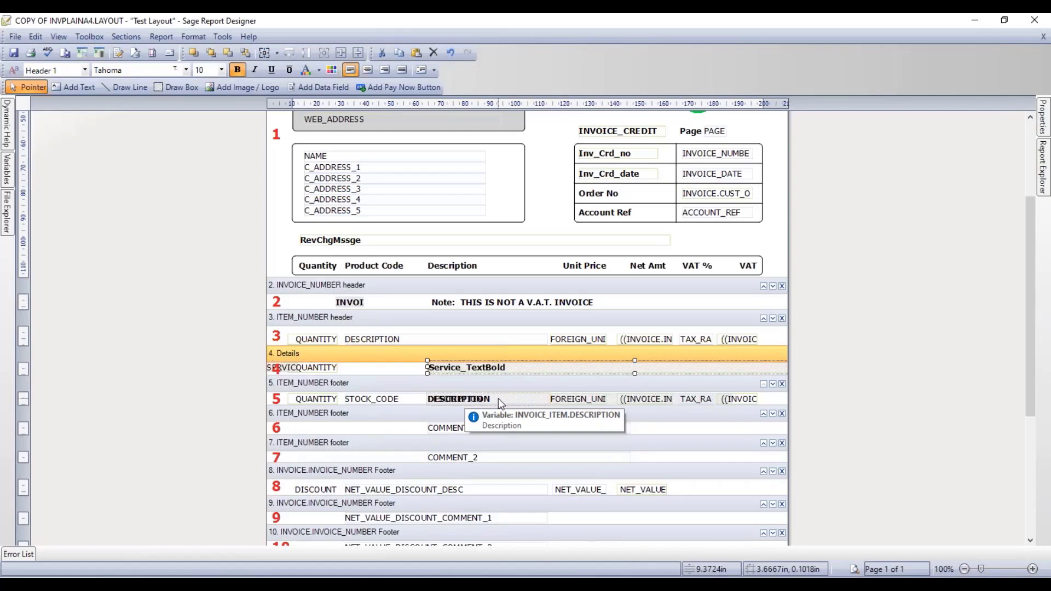
key("Right")
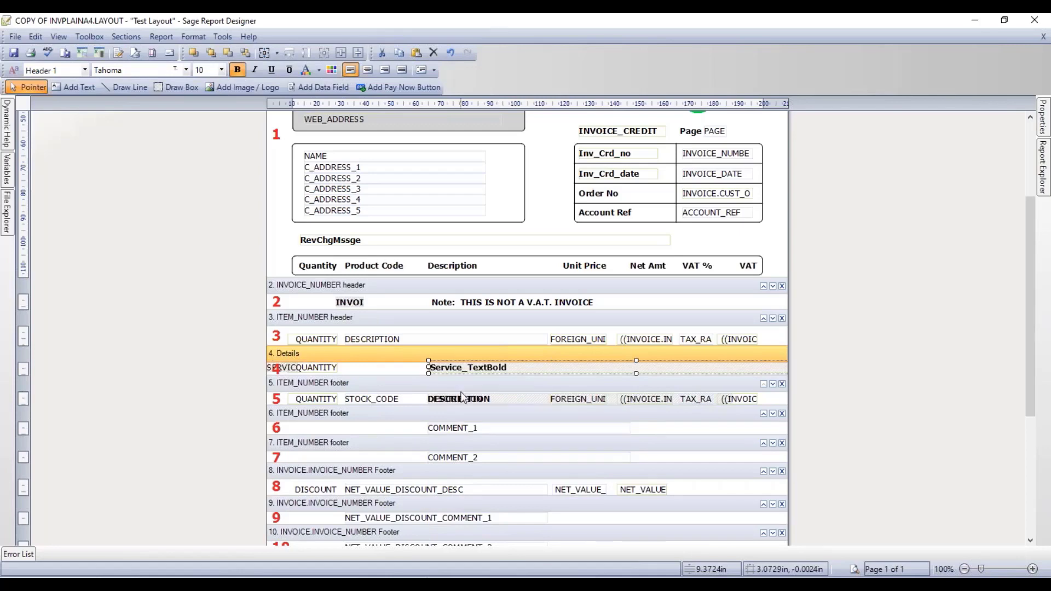
Send Service_TextBold behind the other section 4 fields, save the layout and close the designer
right_click(476, 367)
mouse_move(514, 389)
left_click(634, 405)
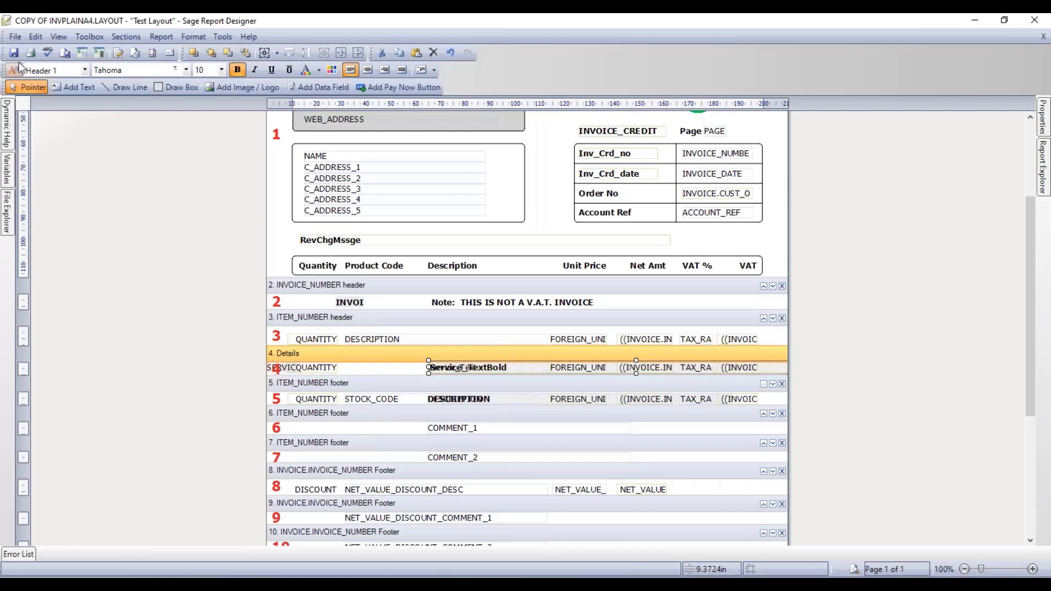
left_click(1036, 19)
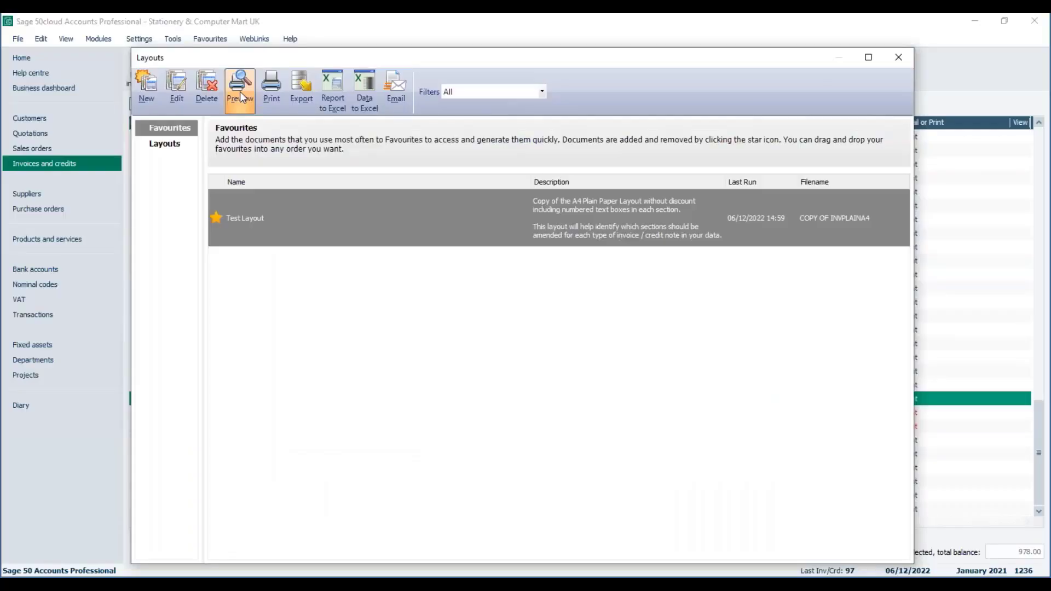
Preview invoice 89 with Test Layout again to check the service line's column alignment, and return to the invoice list
left_click(240, 91)
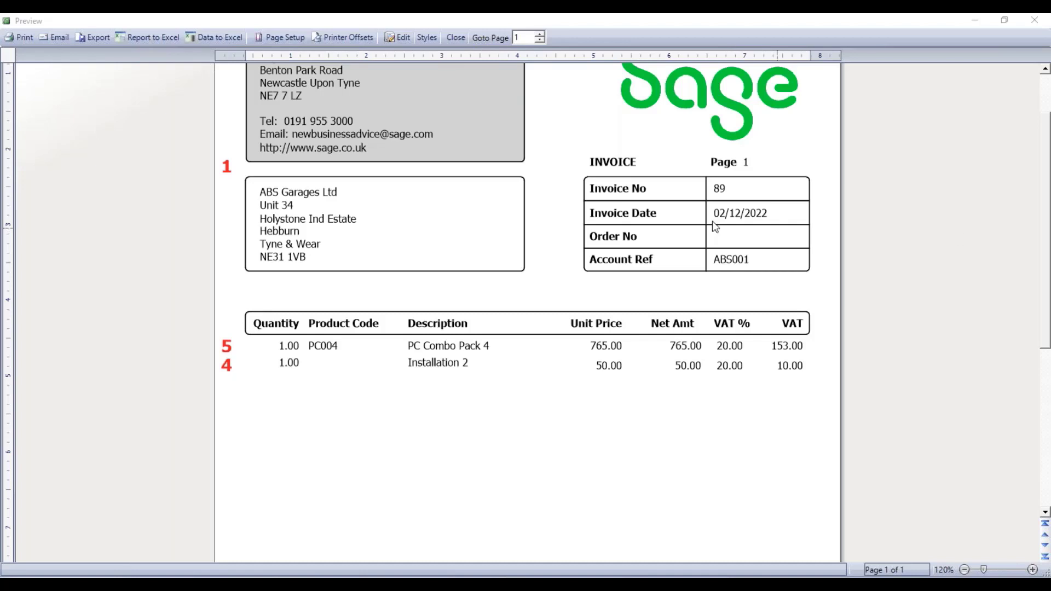
left_click(460, 42)
left_click(459, 38)
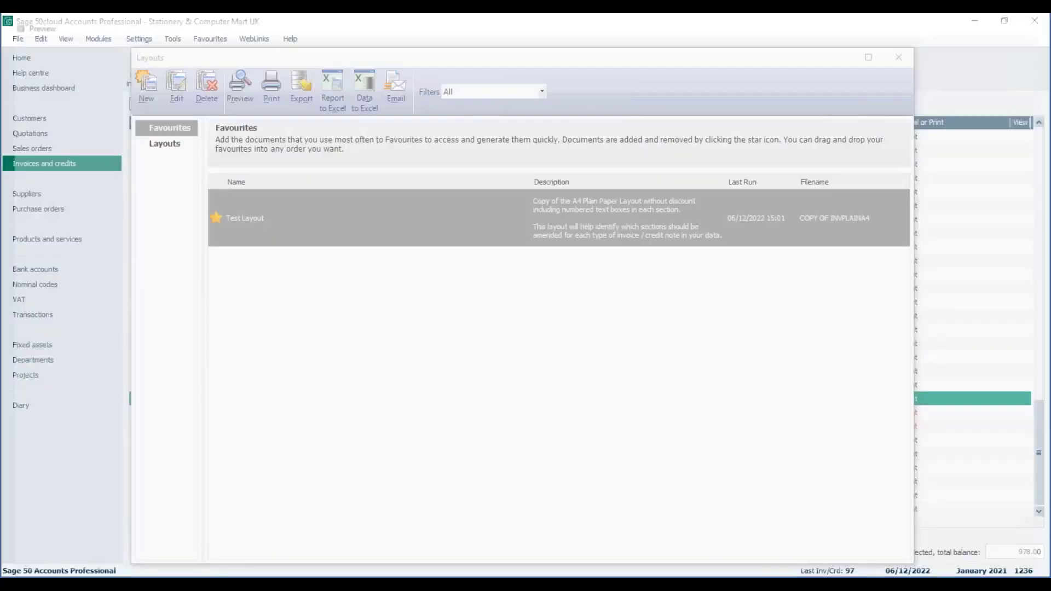
left_click(897, 59)
Select product credit 90 and service credit 91 together and preview them with Test Layout
left_click(237, 413)
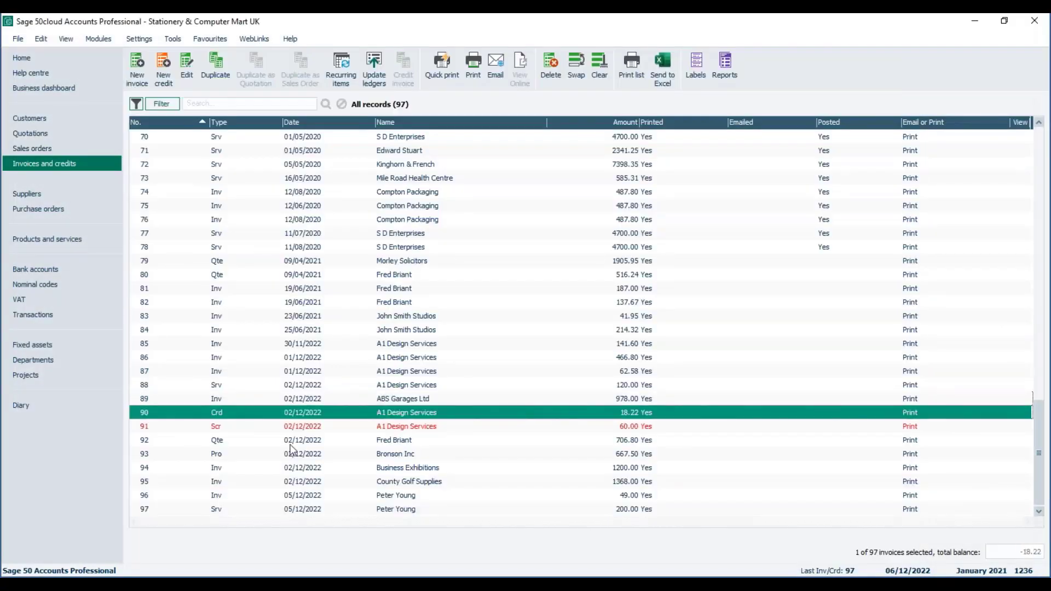
left_click(291, 445)
left_click(225, 413)
left_click(217, 427, "ctrl")
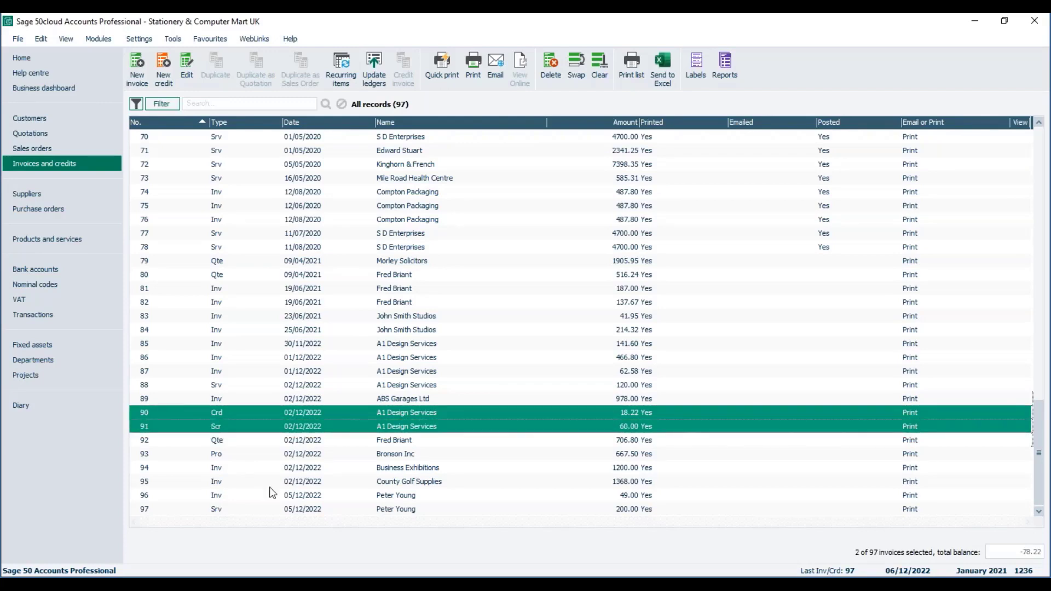
left_click(474, 69)
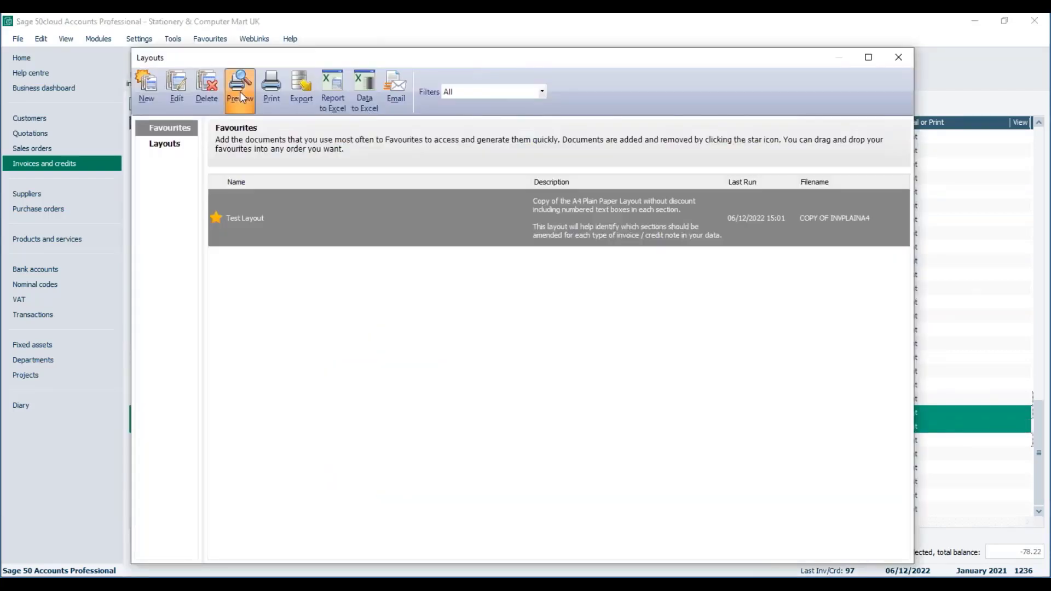
left_click(243, 97)
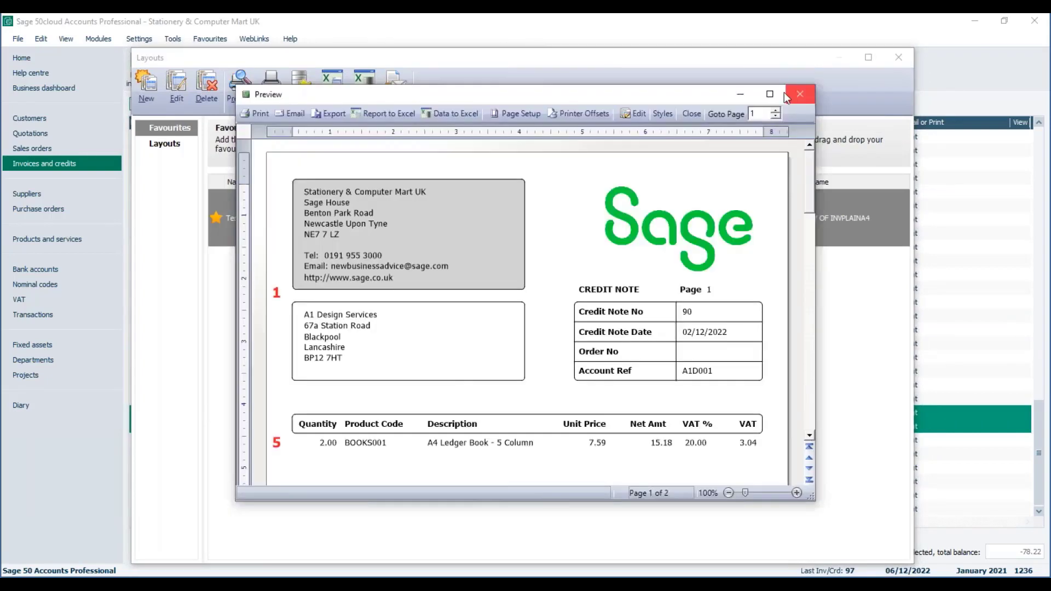
Examine the item lines on both credit note pages at a larger zoom, and return to the invoice list
left_click(784, 92)
left_click(997, 570)
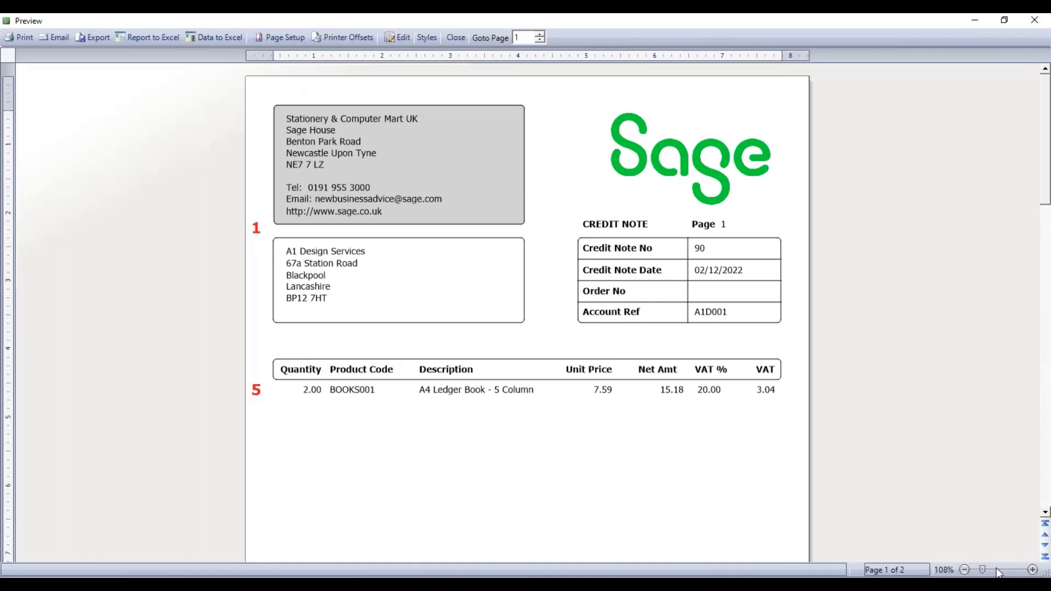
left_click(997, 569)
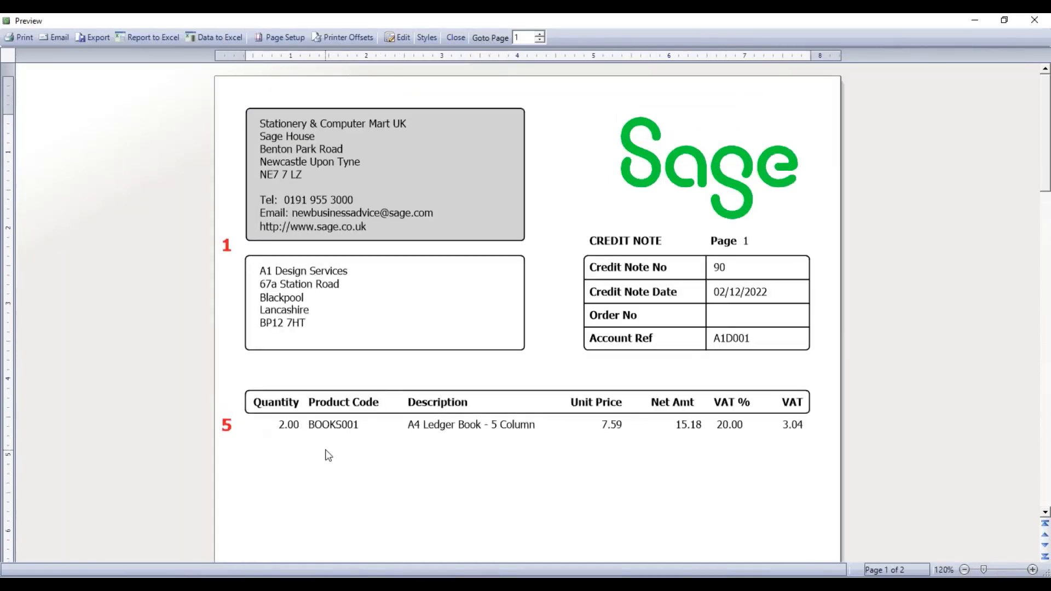
left_click(1045, 548)
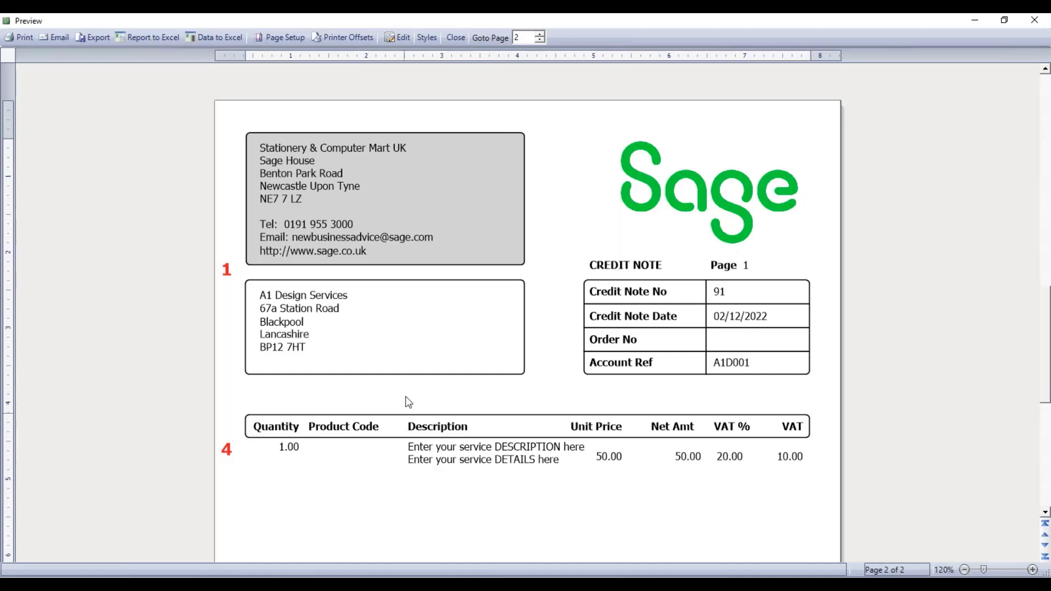
left_click(454, 37)
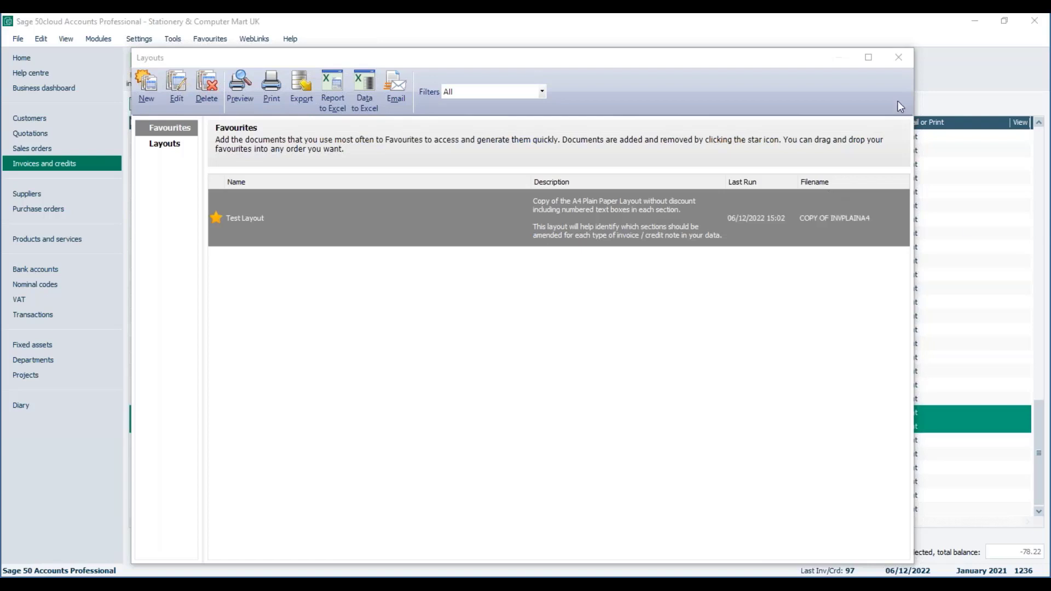
left_click(899, 57)
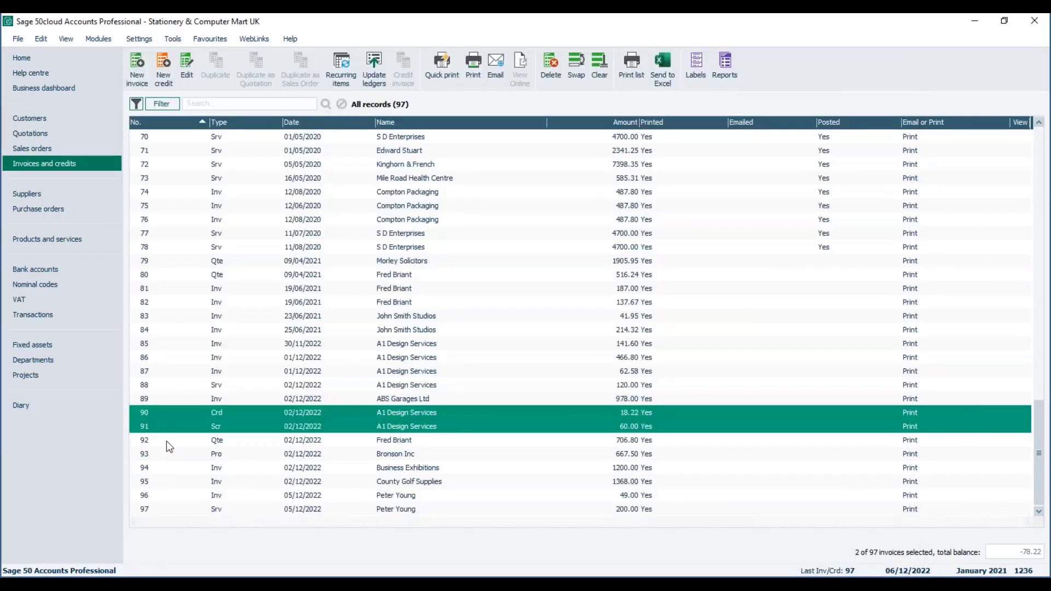
Select quotation 92 and proforma 93 together and preview them with Test Layout in a maximized preview
left_click(167, 442)
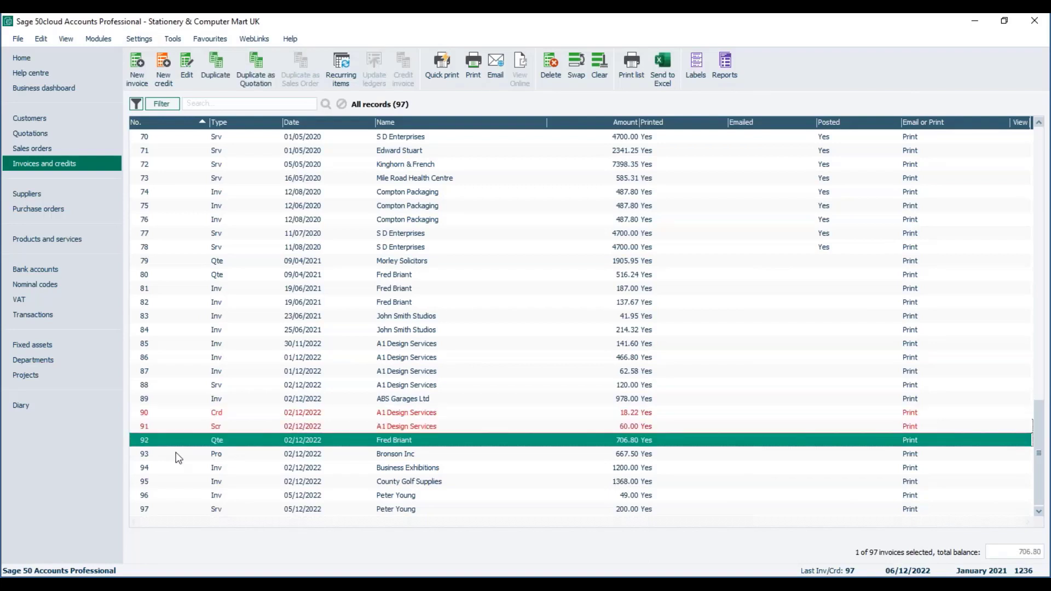
left_click(178, 455)
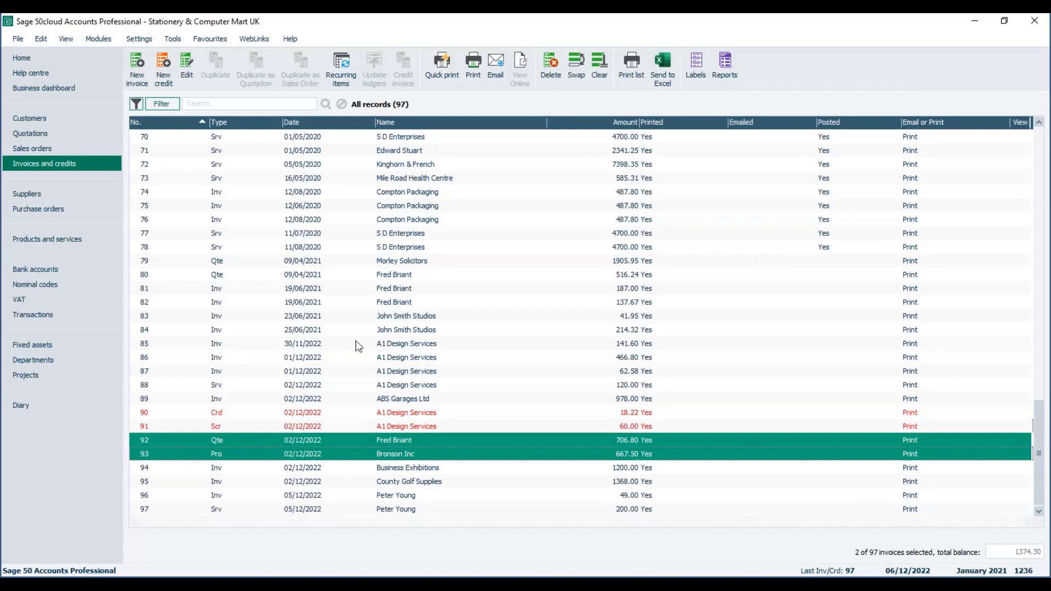
left_click(474, 71)
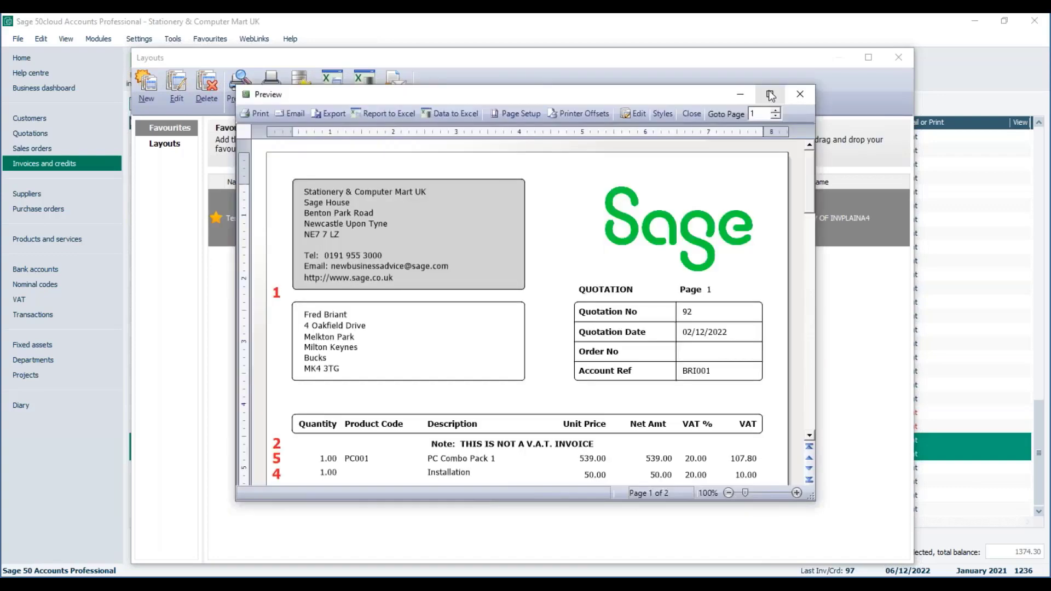
left_click(771, 94)
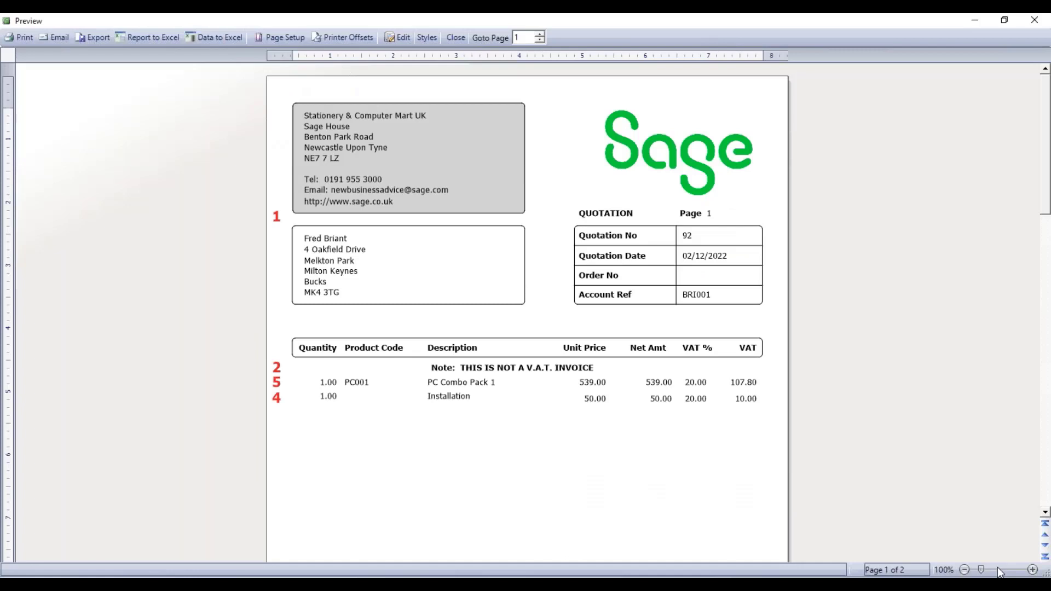
Examine the item lines on the quotation and proforma pages at a larger zoom, and return to the invoice list
left_click(998, 569)
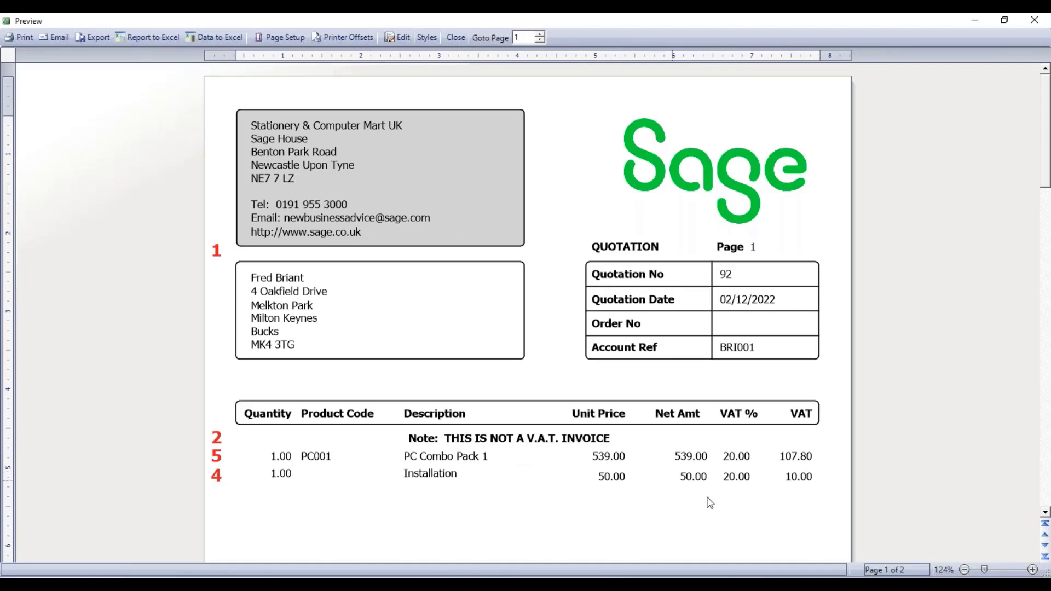
scroll(710, 503, "down", 3)
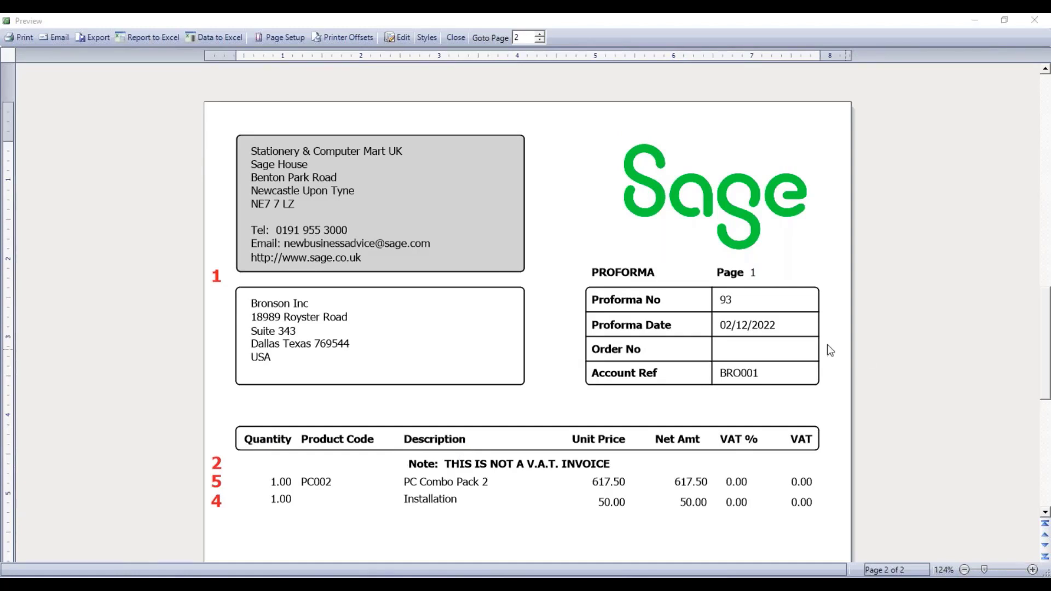
left_click(455, 38)
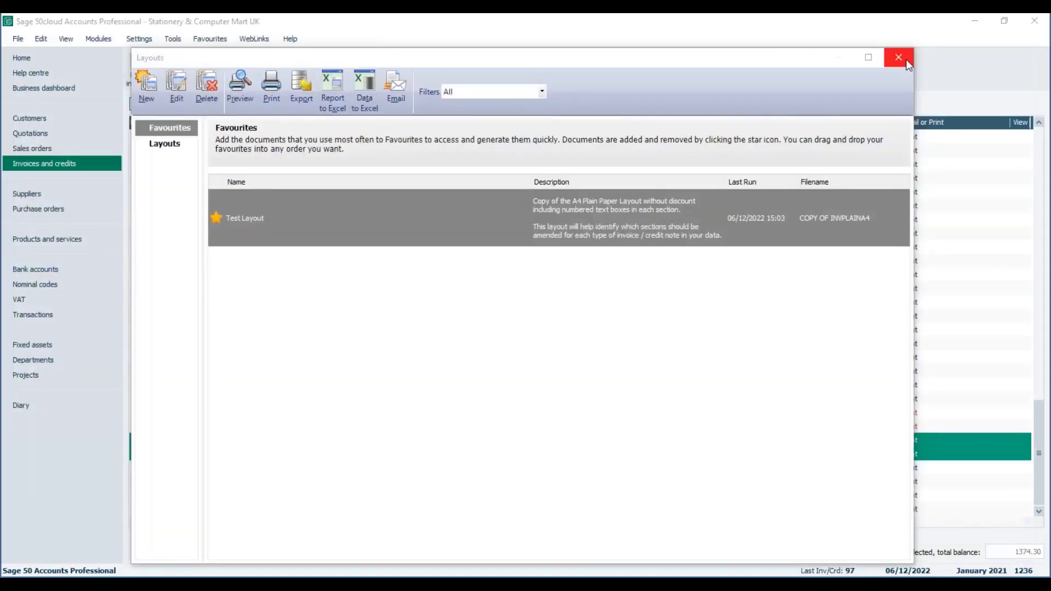
left_click(899, 58)
Open invoice 94, review the description and both comments of its net value discount, and close the invoice
left_click(211, 469)
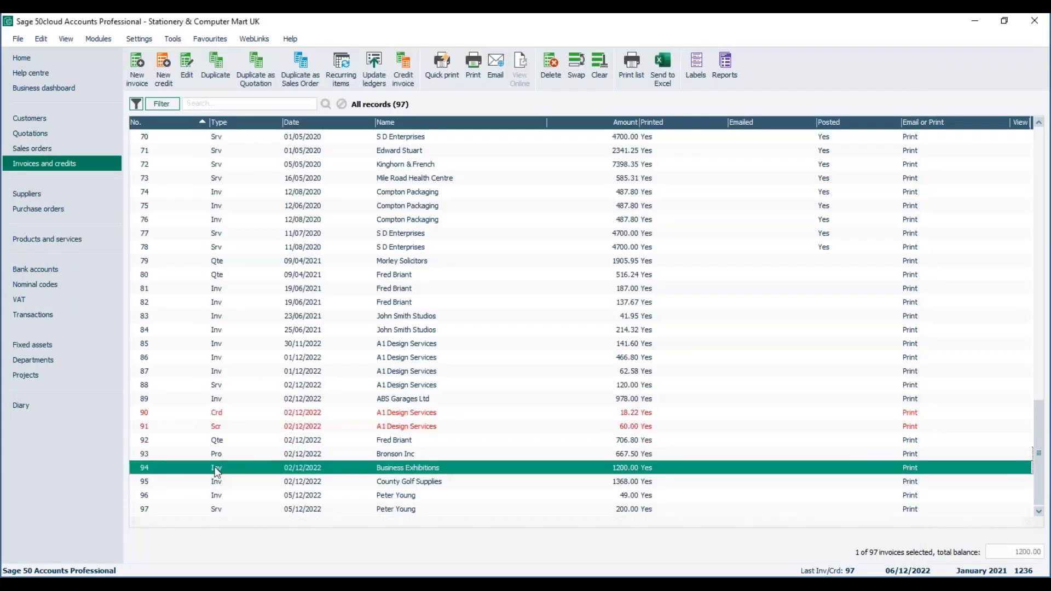
double_click(217, 470)
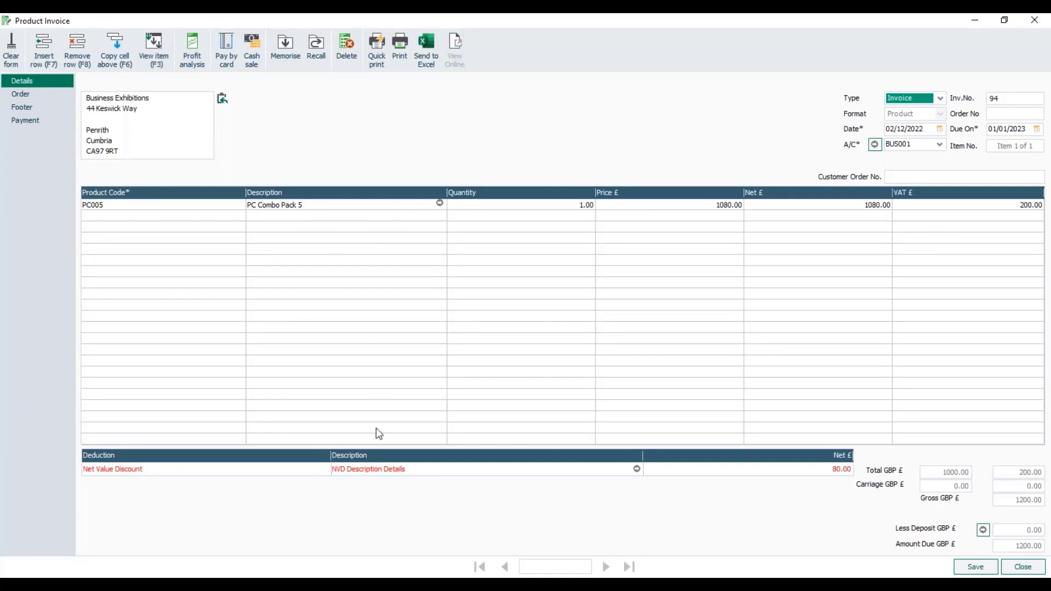
left_click(637, 470)
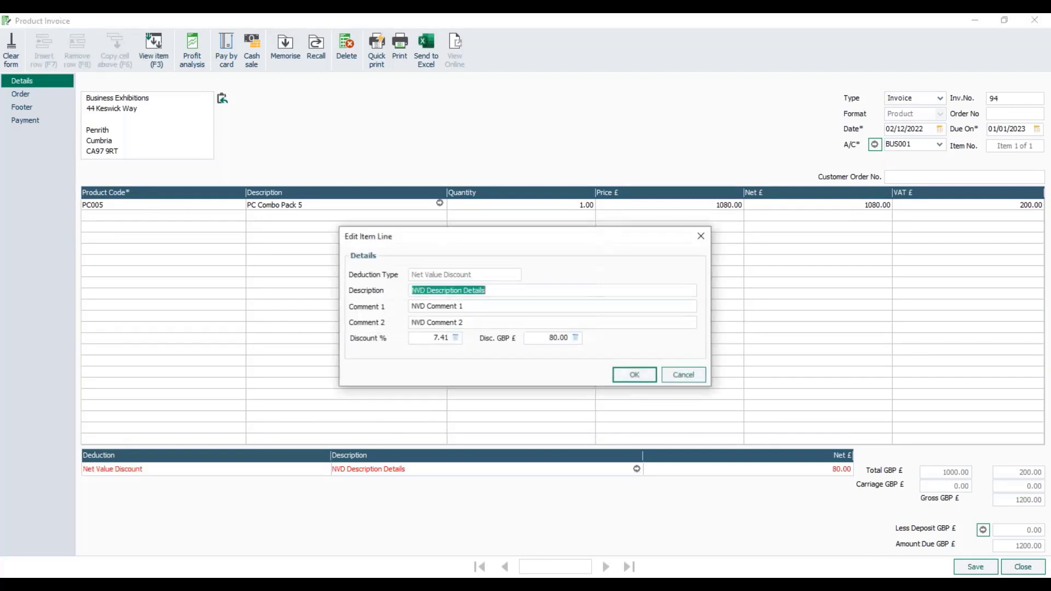
left_click_drag(398, 285, 348, 285)
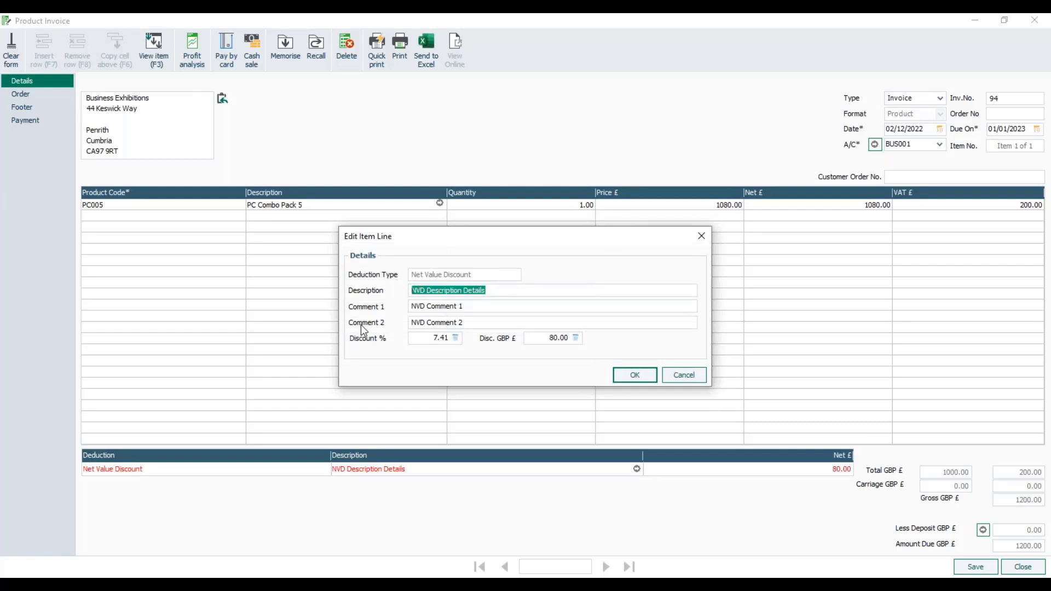
left_click_drag(476, 308, 379, 308)
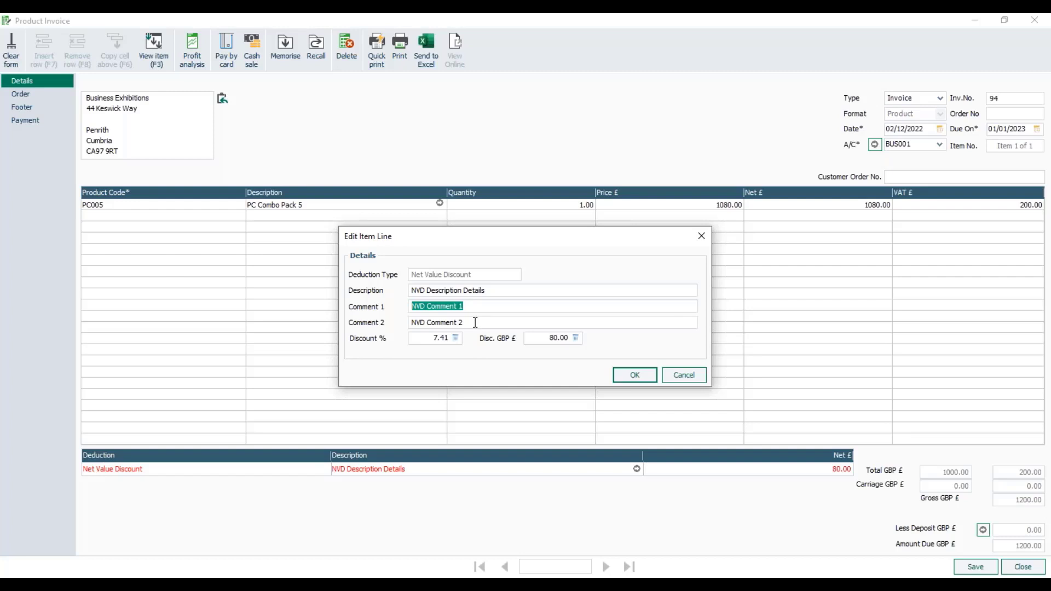
left_click_drag(475, 322, 403, 323)
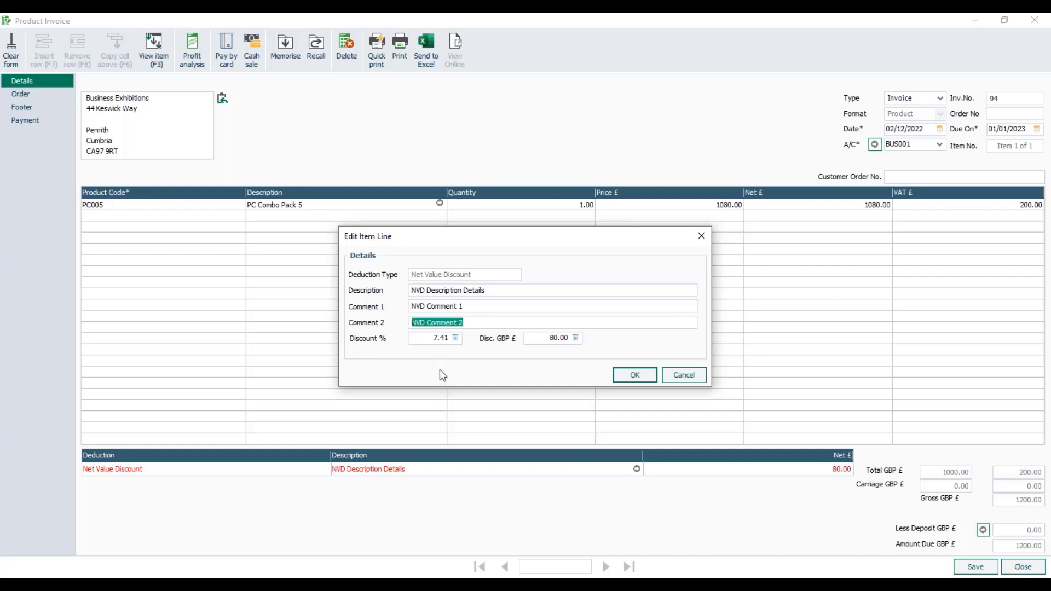
left_click(635, 376)
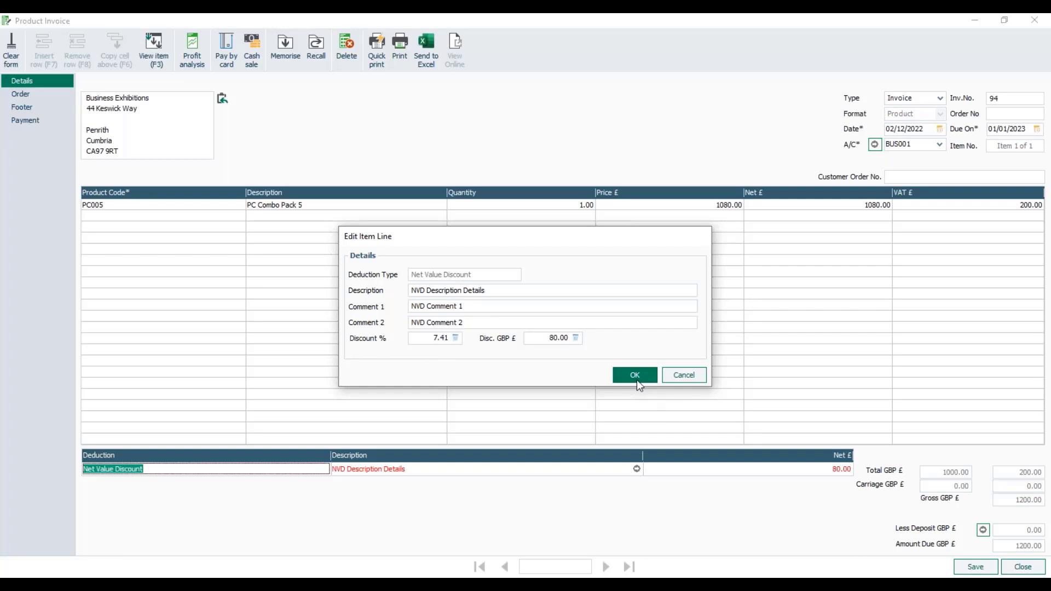
left_click(1023, 572)
left_click(535, 332)
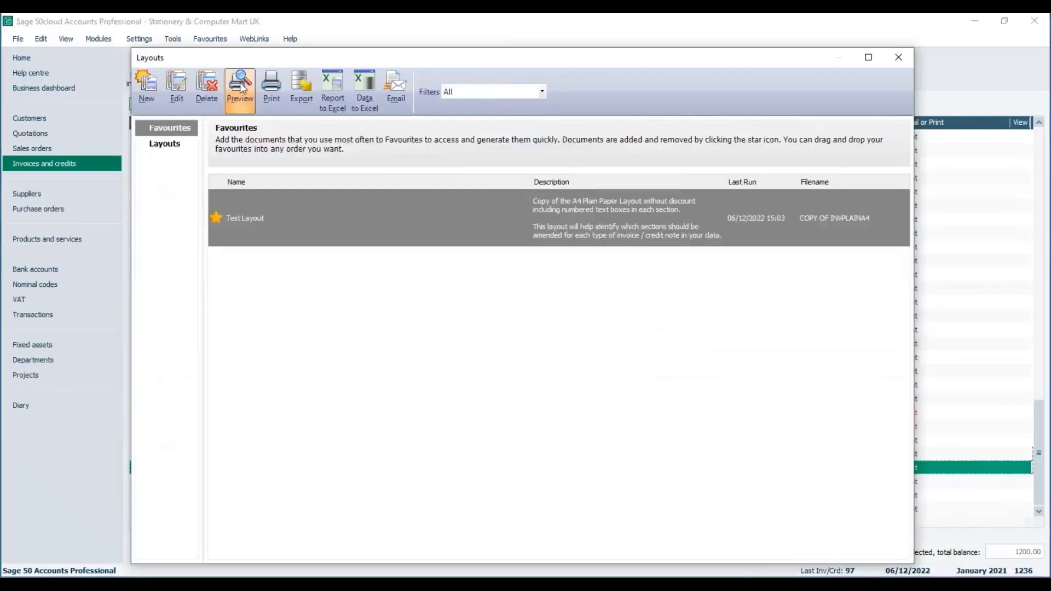
Preview invoice 94 with Test Layout, examine its discount and comment lines at a larger zoom, and return to the invoice list
left_click(240, 91)
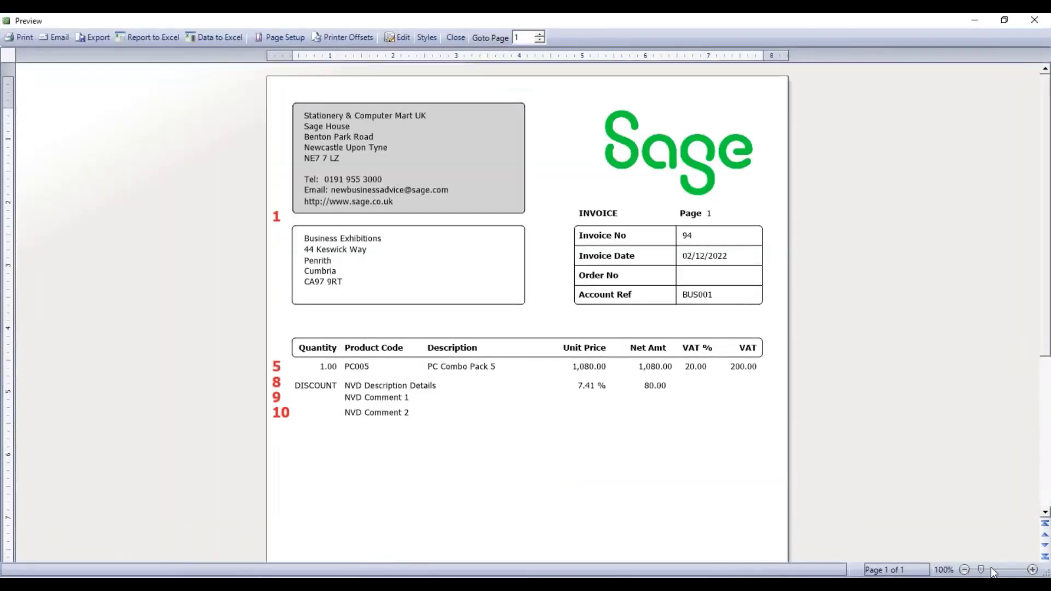
left_click(991, 567)
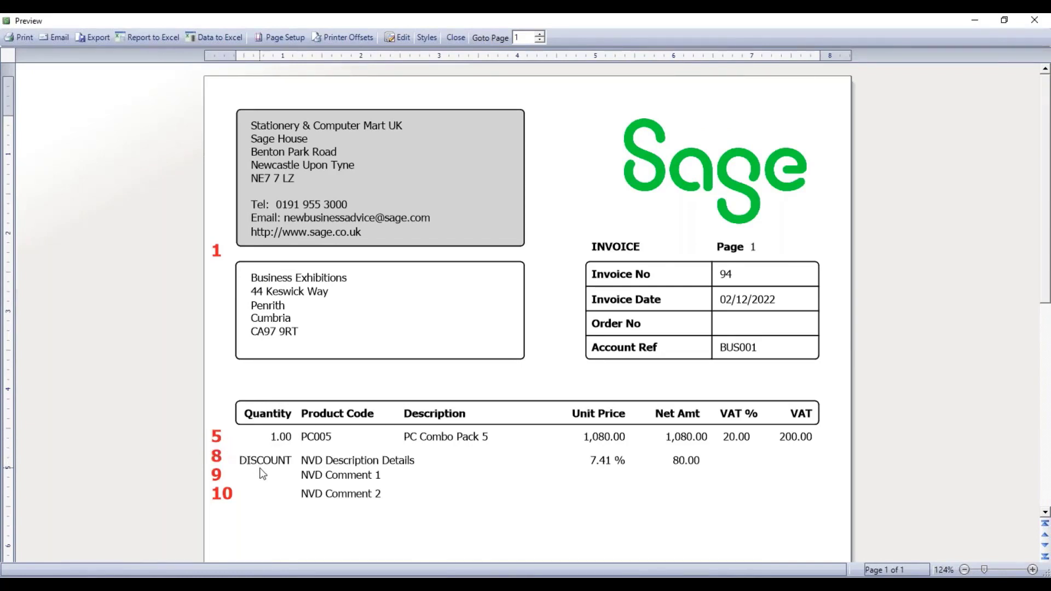
scroll(262, 475, "down", 1)
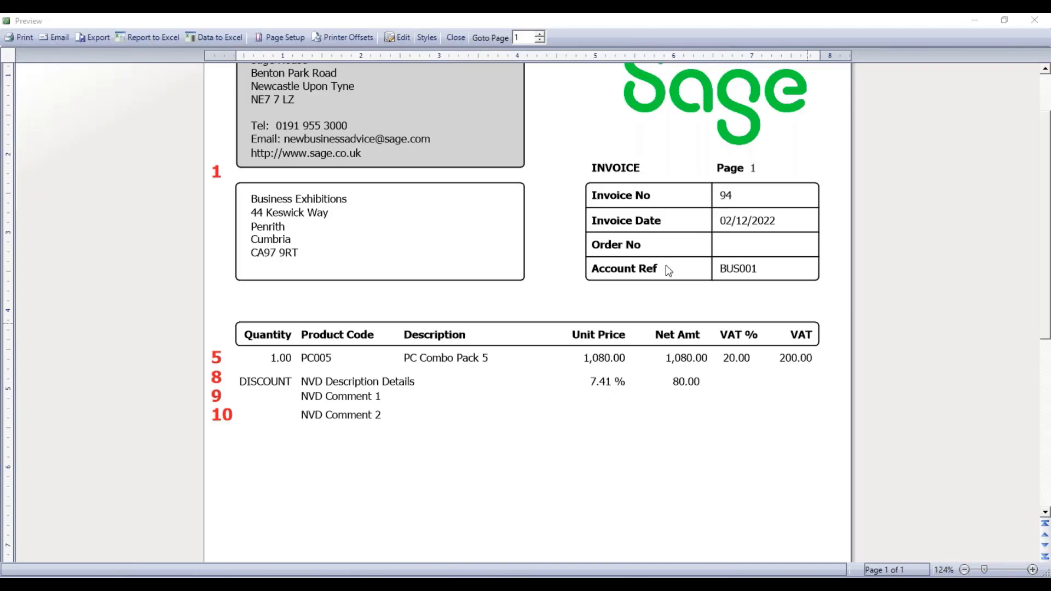
left_click(455, 38)
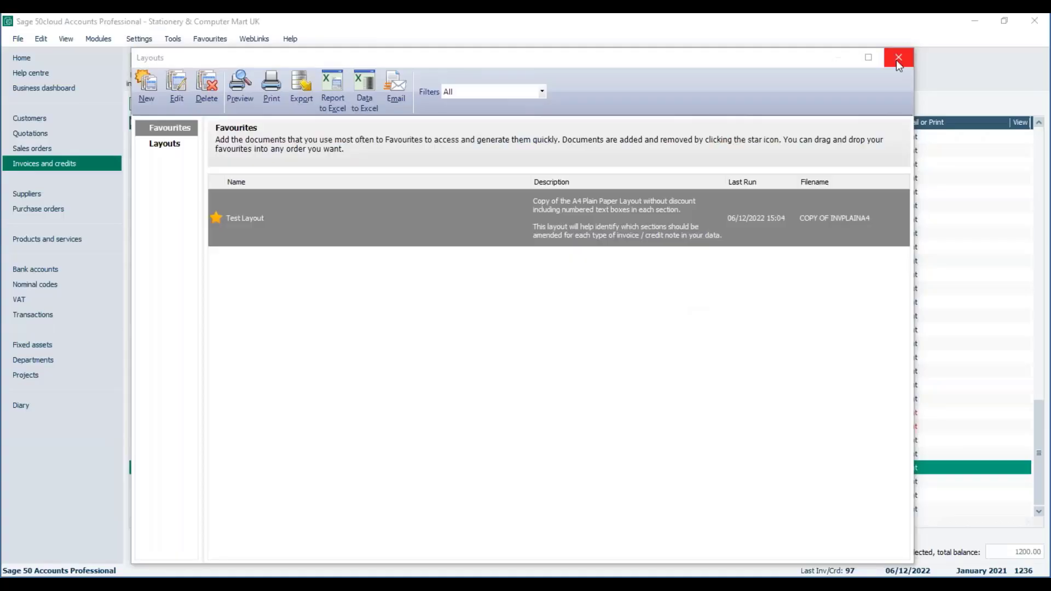
left_click(899, 57)
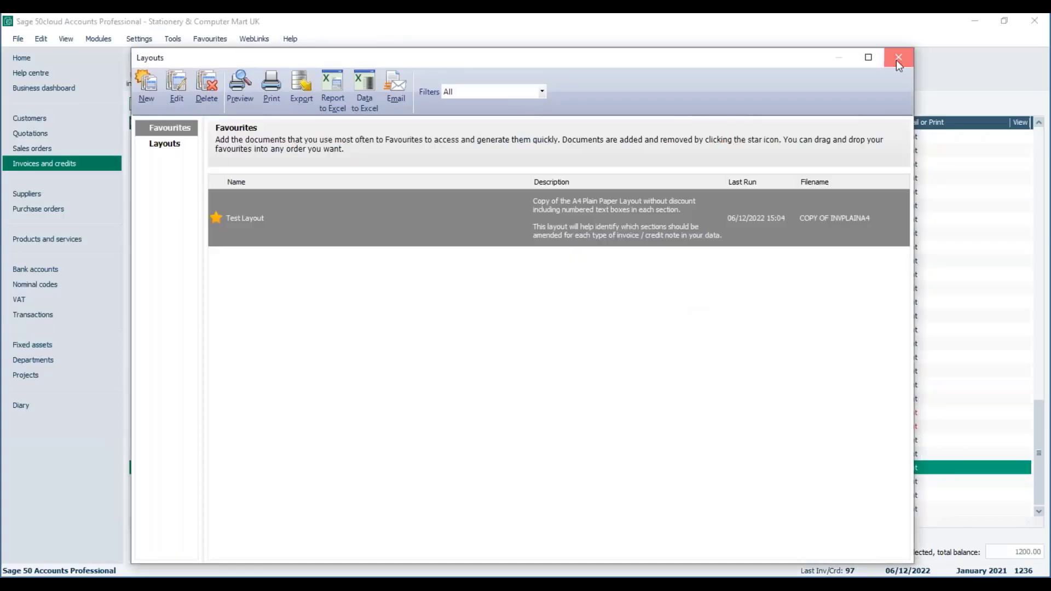
Open product invoice 95, review the deposit amount in its payment details, and close the invoice
left_click(219, 483)
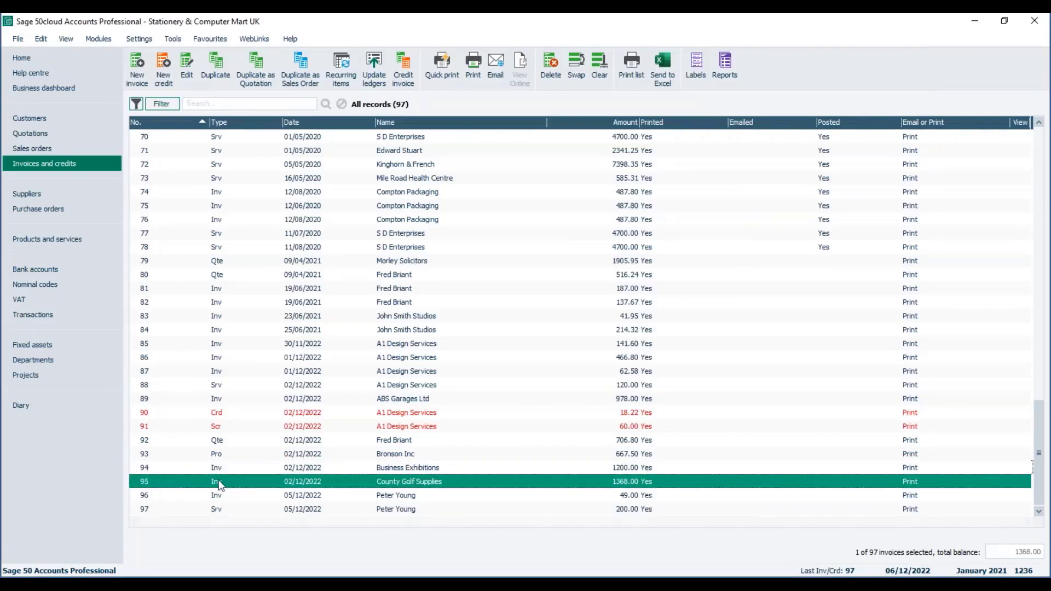
double_click(219, 483)
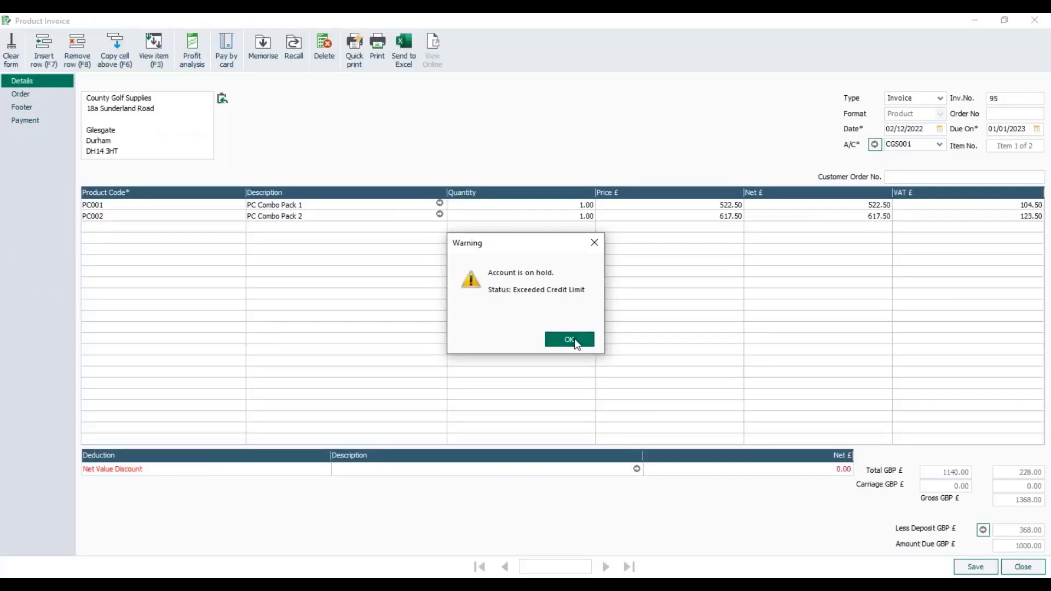
left_click(575, 339)
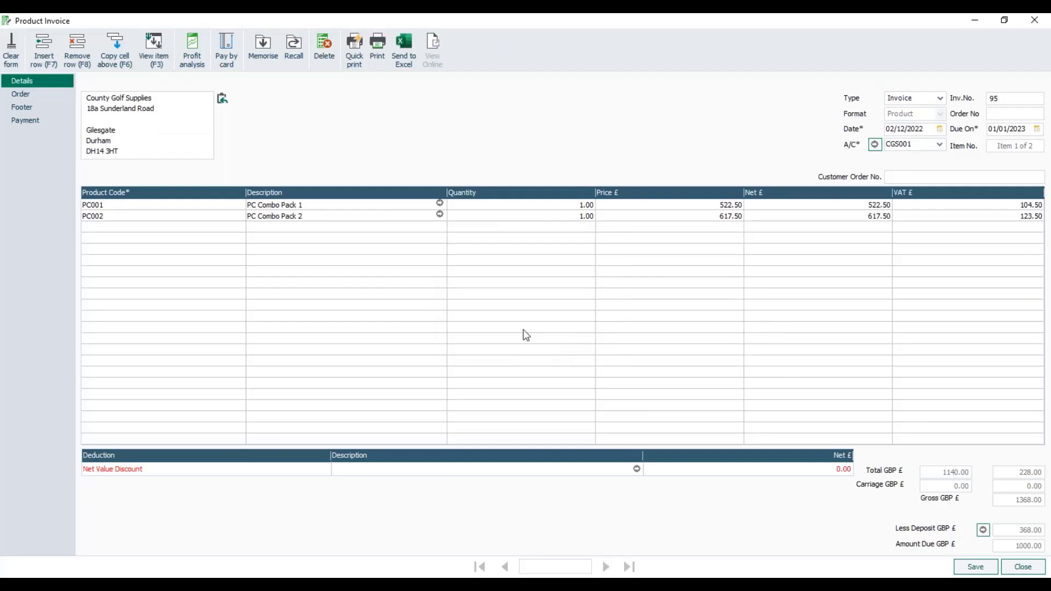
left_click(30, 121)
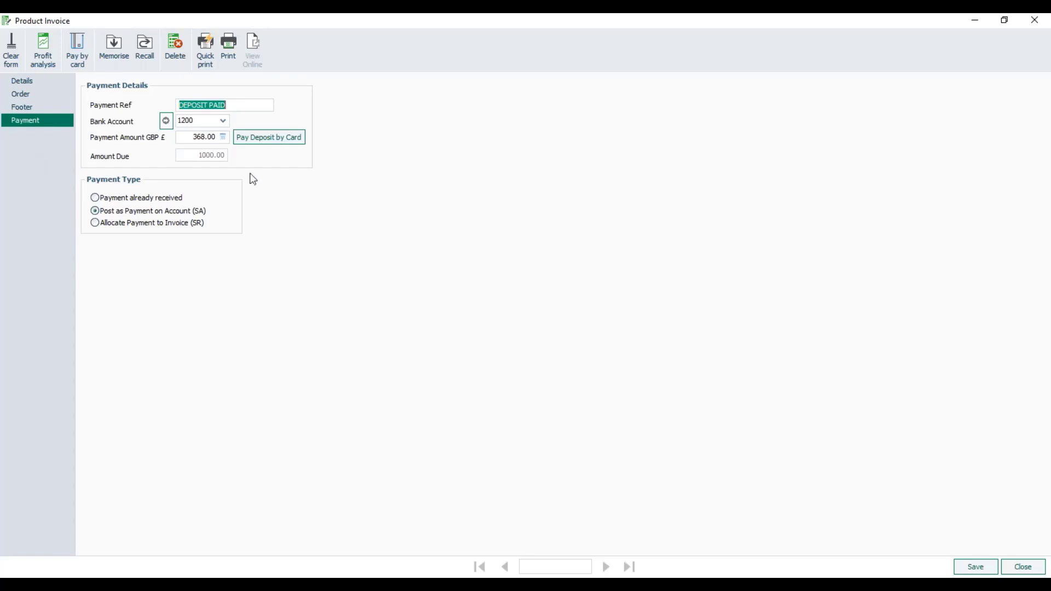
left_click(189, 143)
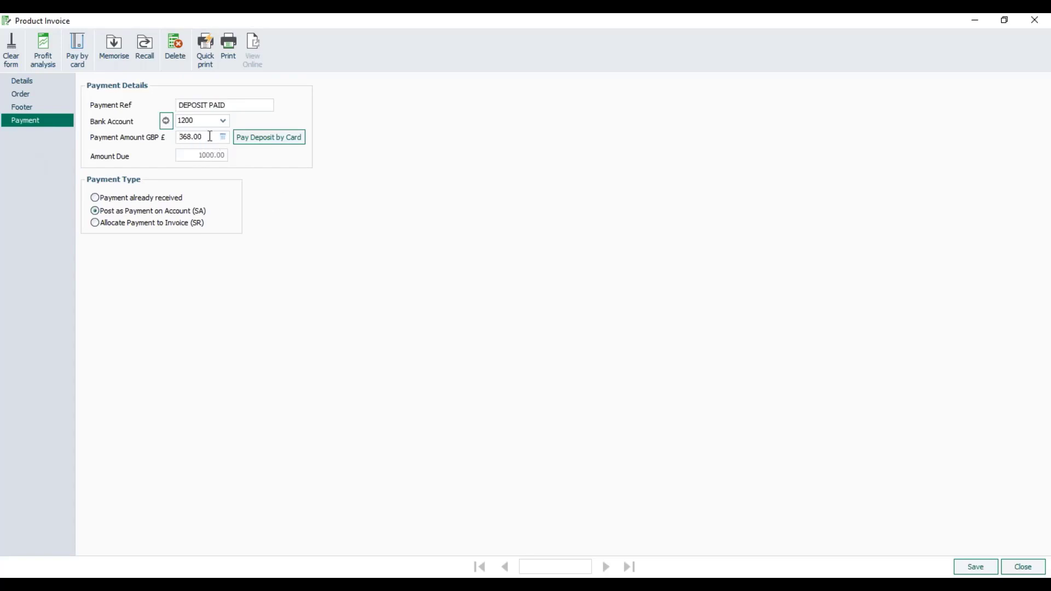
left_click_drag(210, 136, 134, 136)
left_click(212, 138)
left_click(1024, 570)
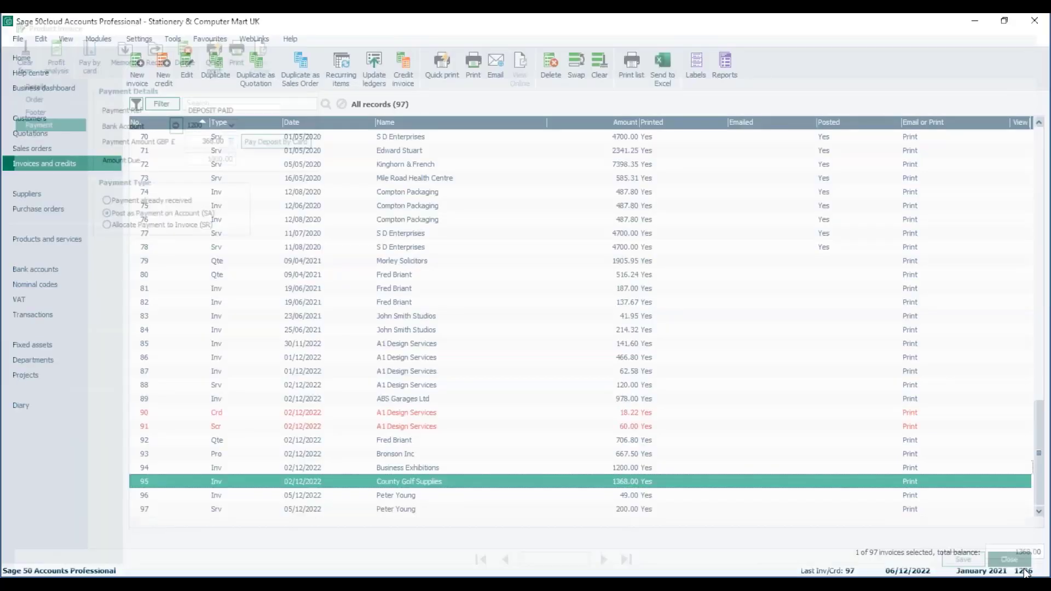
Preview invoice 95 with Test Layout to check the Amount Paid line, and open the layout for editing
left_click(474, 66)
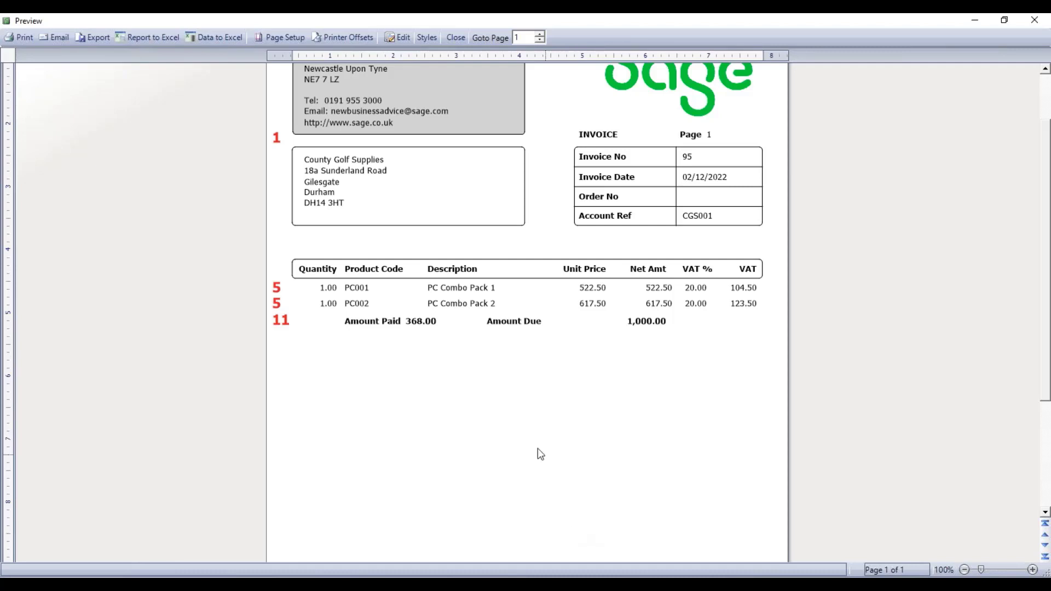
scroll(680, 363, "down", 3)
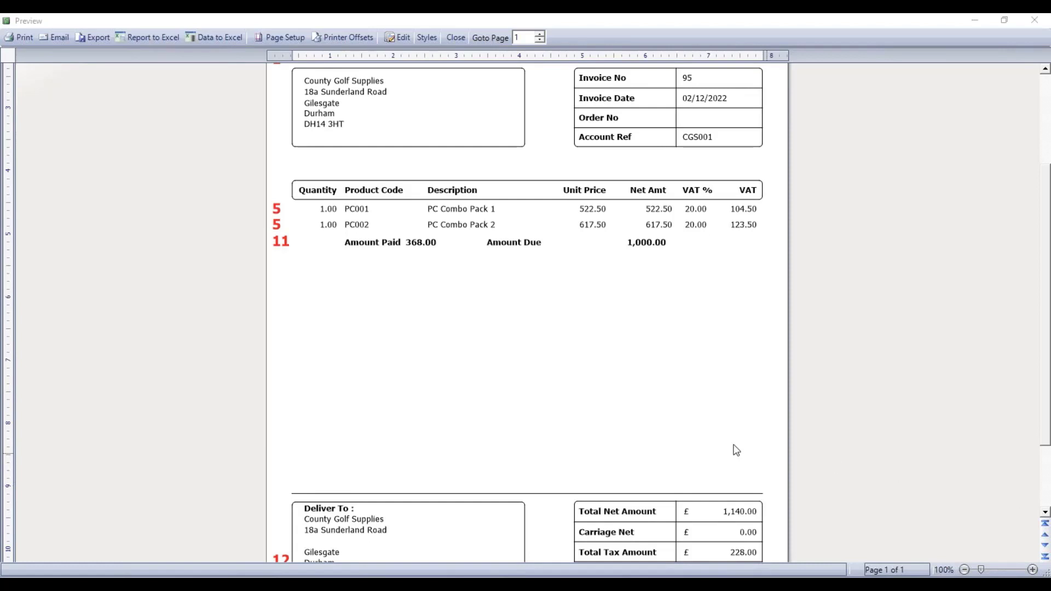
left_click(396, 37)
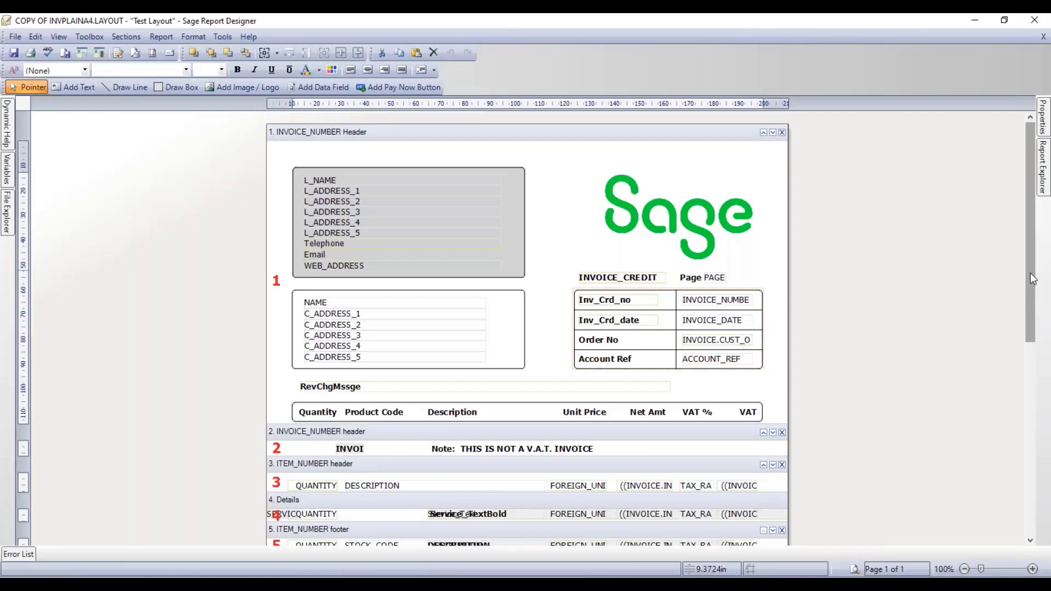
Set Align to Bottom to True for section 11, the INVOICE_NUMBER footer, save the layout and close the designer
left_click_drag(1033, 279, 1000, 542)
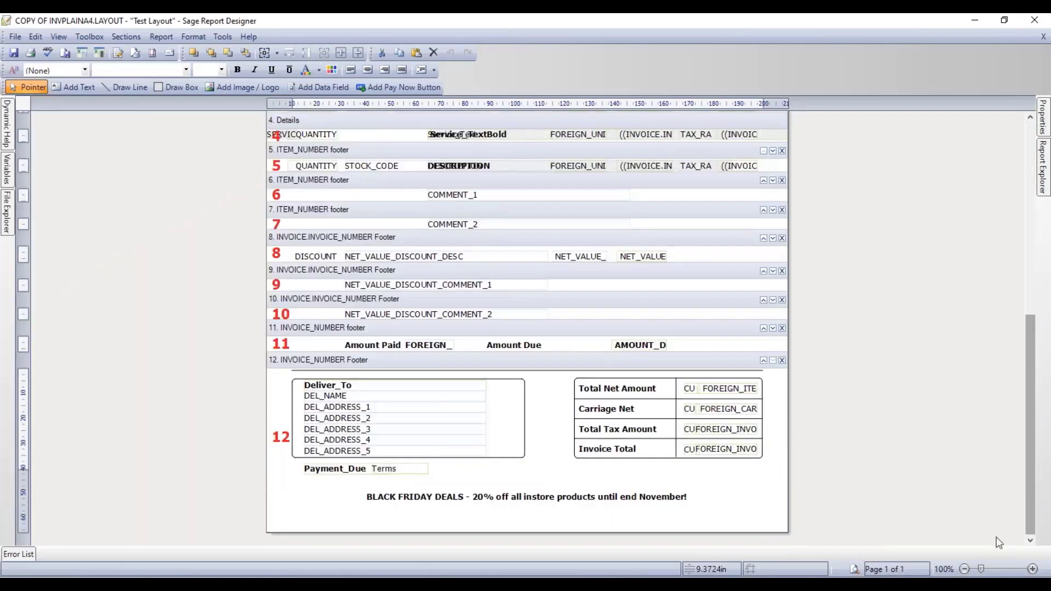
left_click(414, 328)
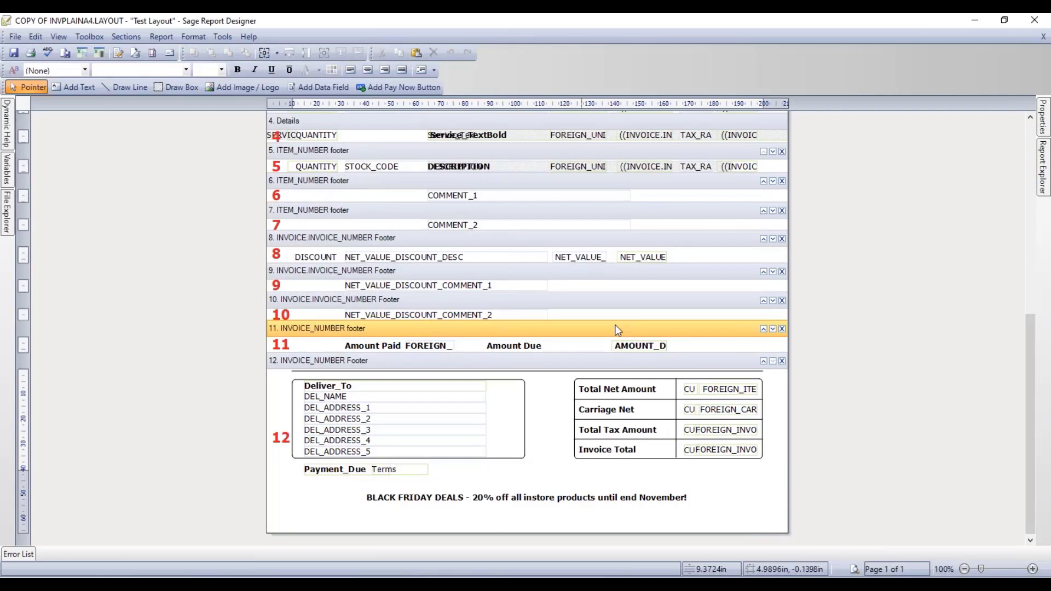
mouse_move(1042, 117)
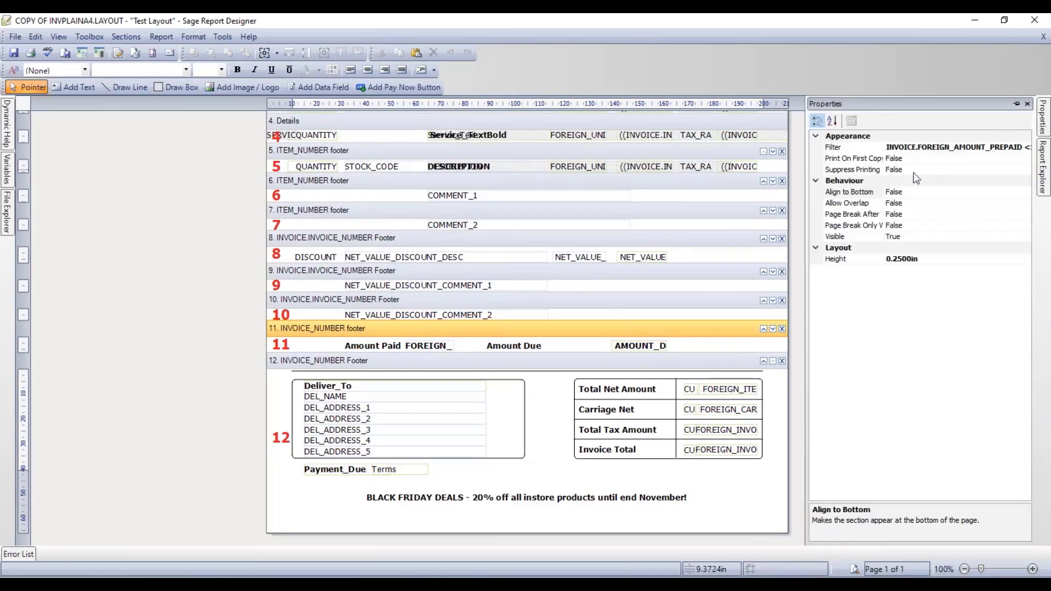
left_click(836, 195)
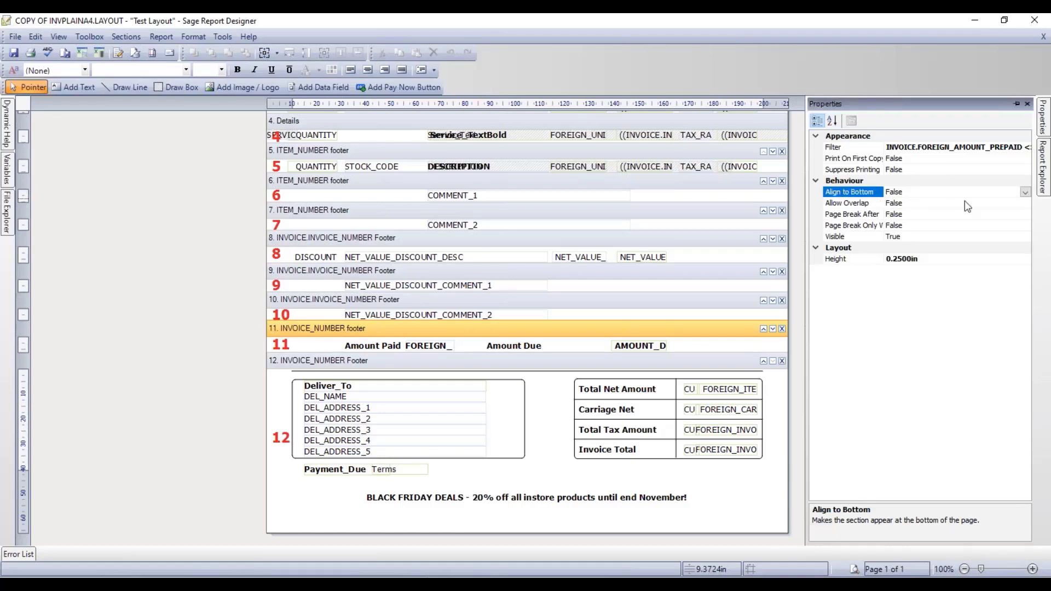
left_click(1025, 192)
left_click(994, 212)
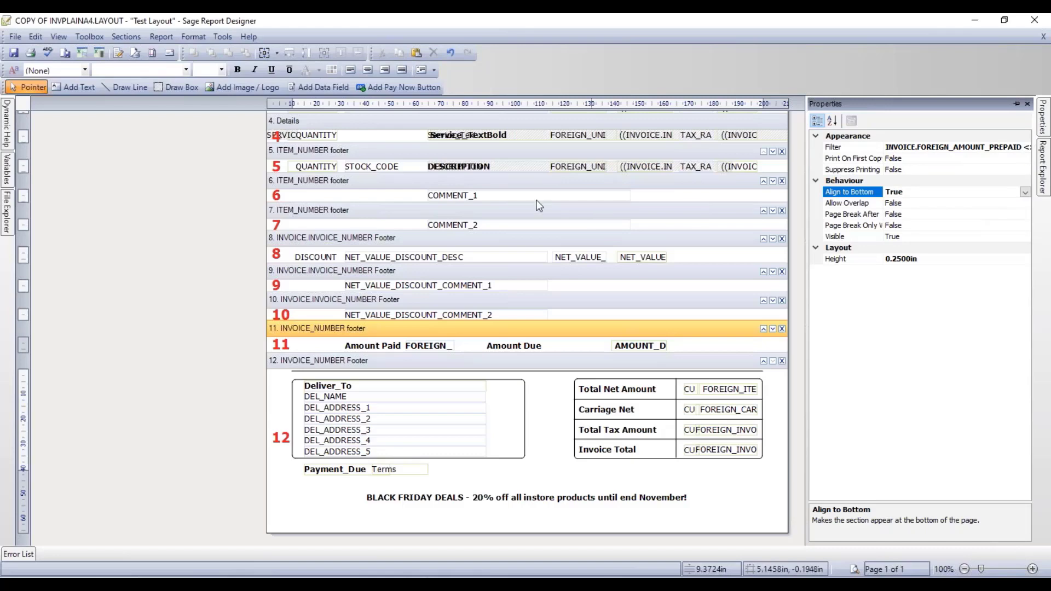
left_click(15, 54)
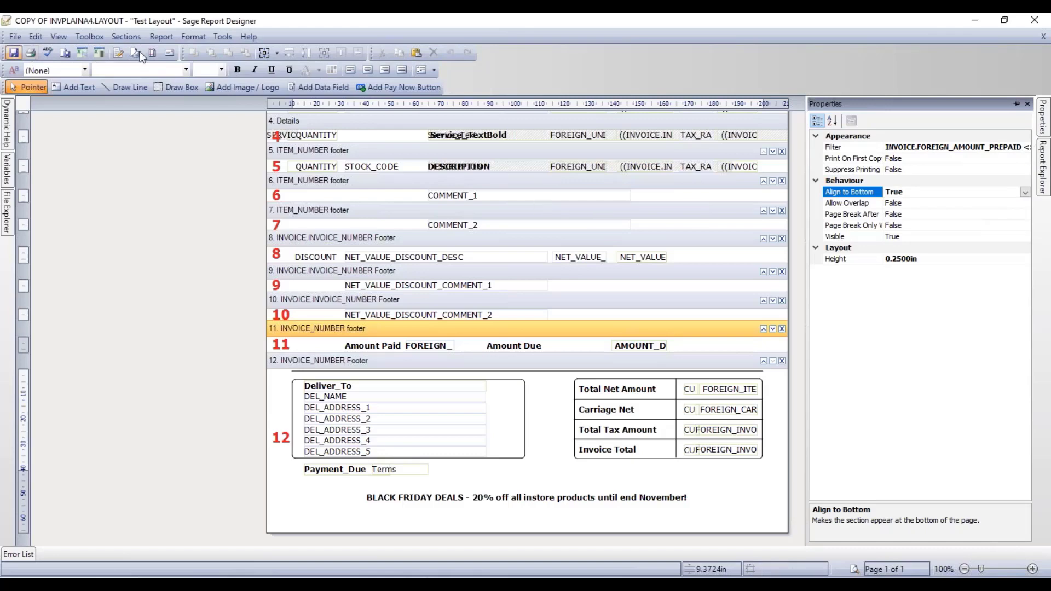
left_click(1039, 26)
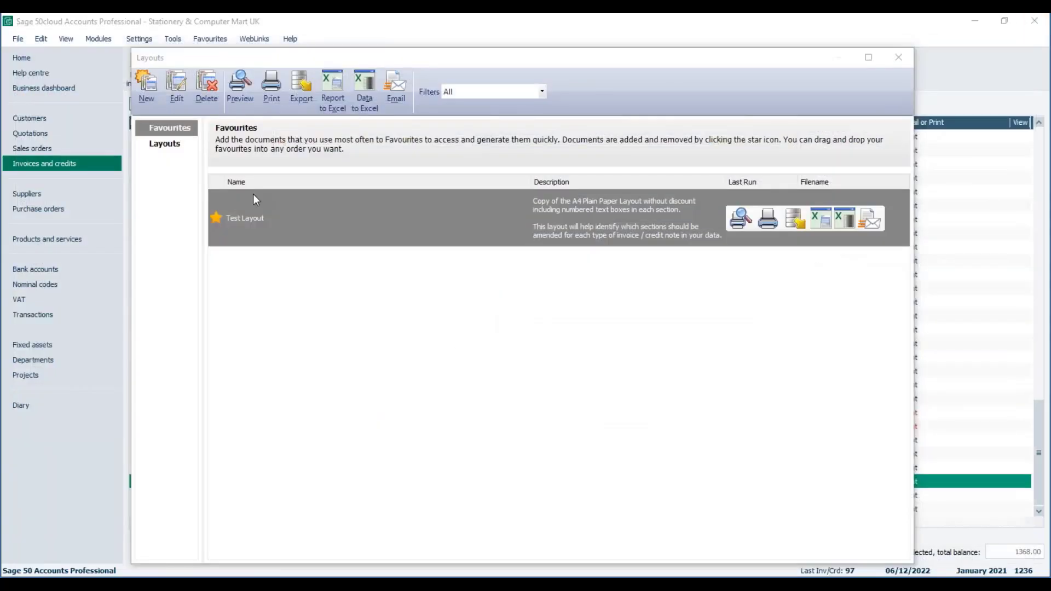
Preview invoice 95 with Test Layout again to check where the Amount Paid and Amount Due line prints
left_click(240, 87)
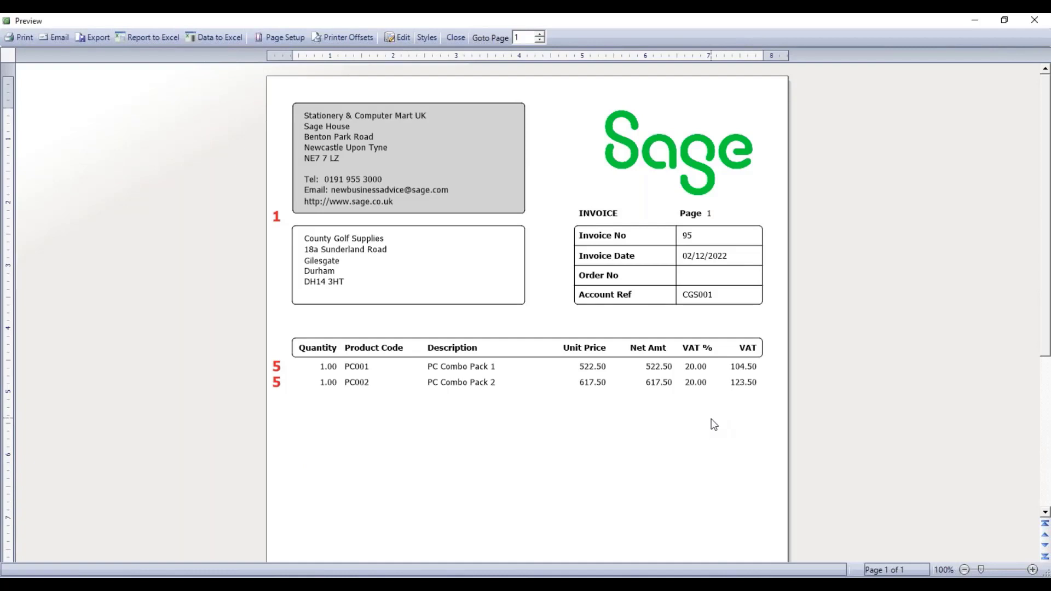
scroll(680, 446, "down", 3)
scroll(680, 445, "down", 6)
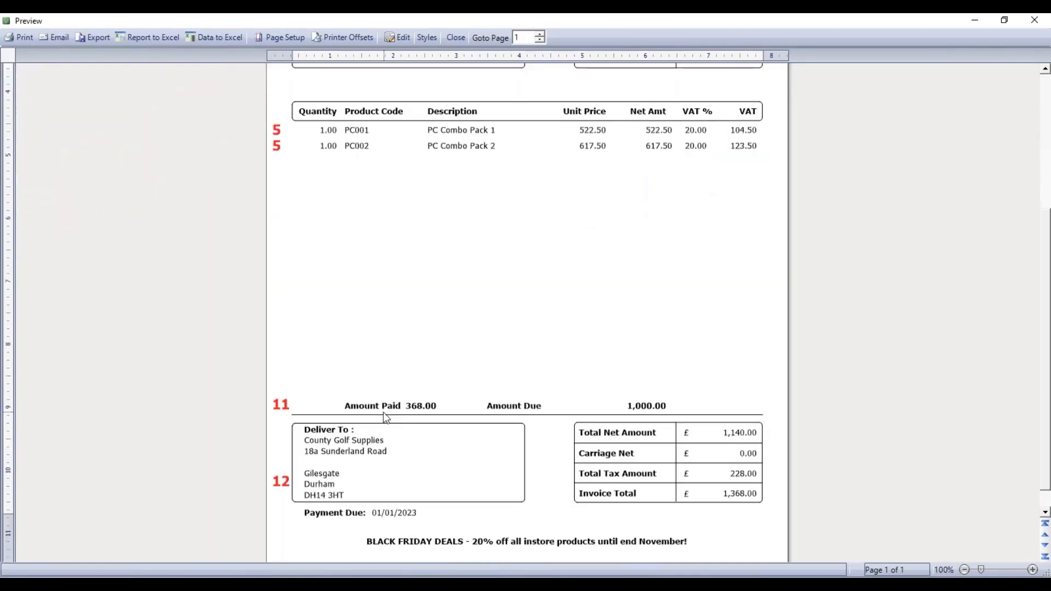